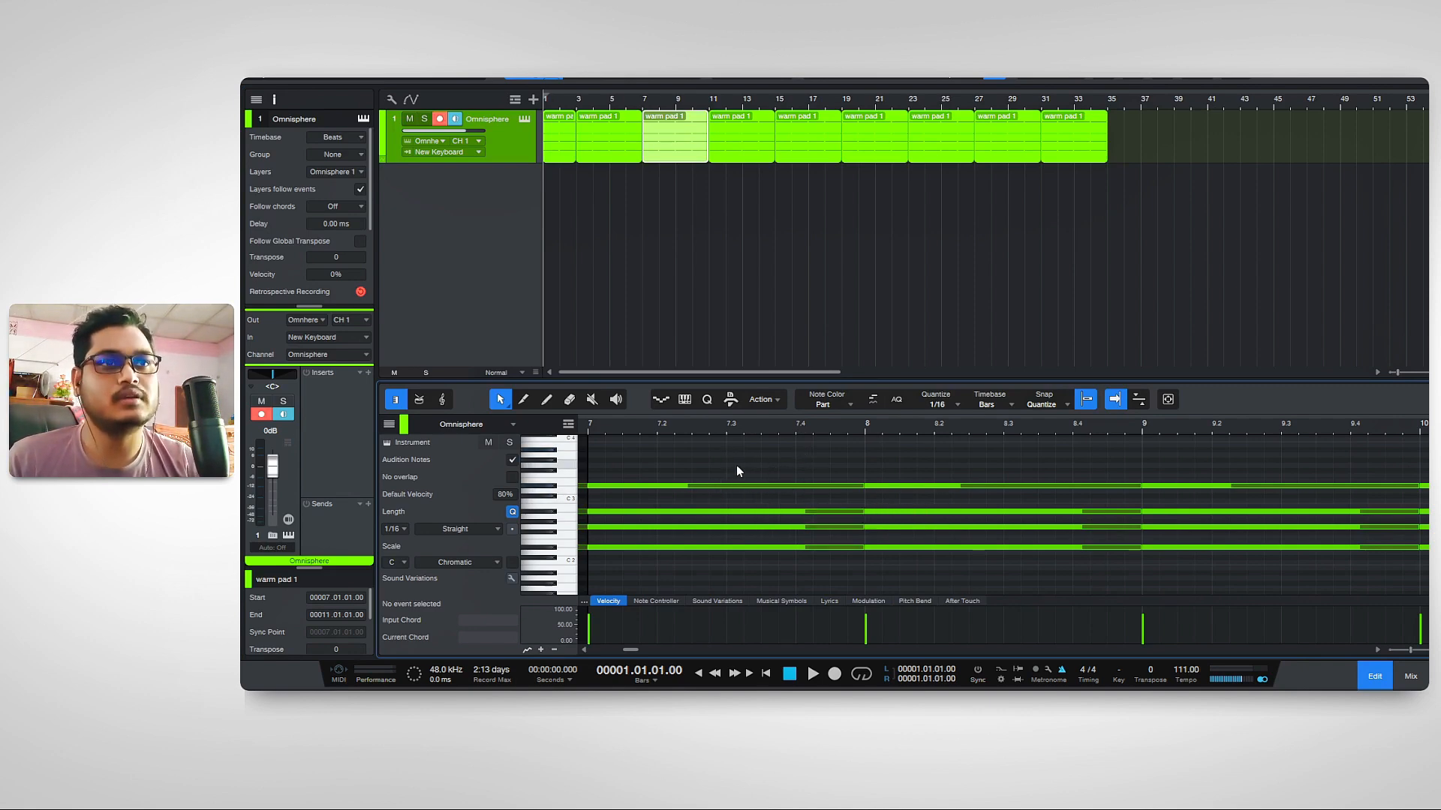
# Listen to the warm pad part from bar 7, close the note editor and stop playback.
pyautogui.moveTo(776, 380)
pyautogui.mouseDown()
pyautogui.moveTo(775, 278)
pyautogui.moveTo(776, 365)
pyautogui.mouseUp()
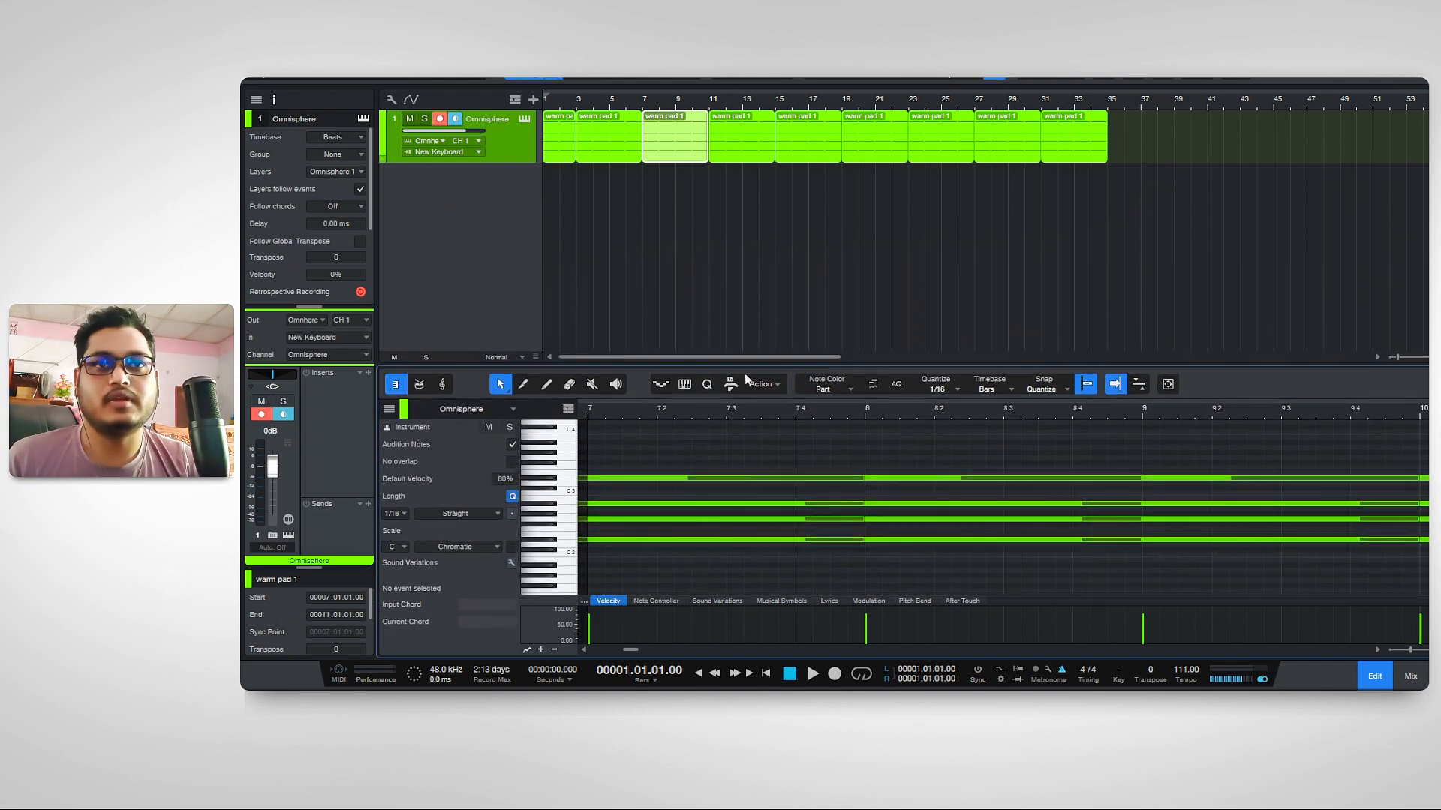
pyautogui.click(643, 106)
pyautogui.press('space')
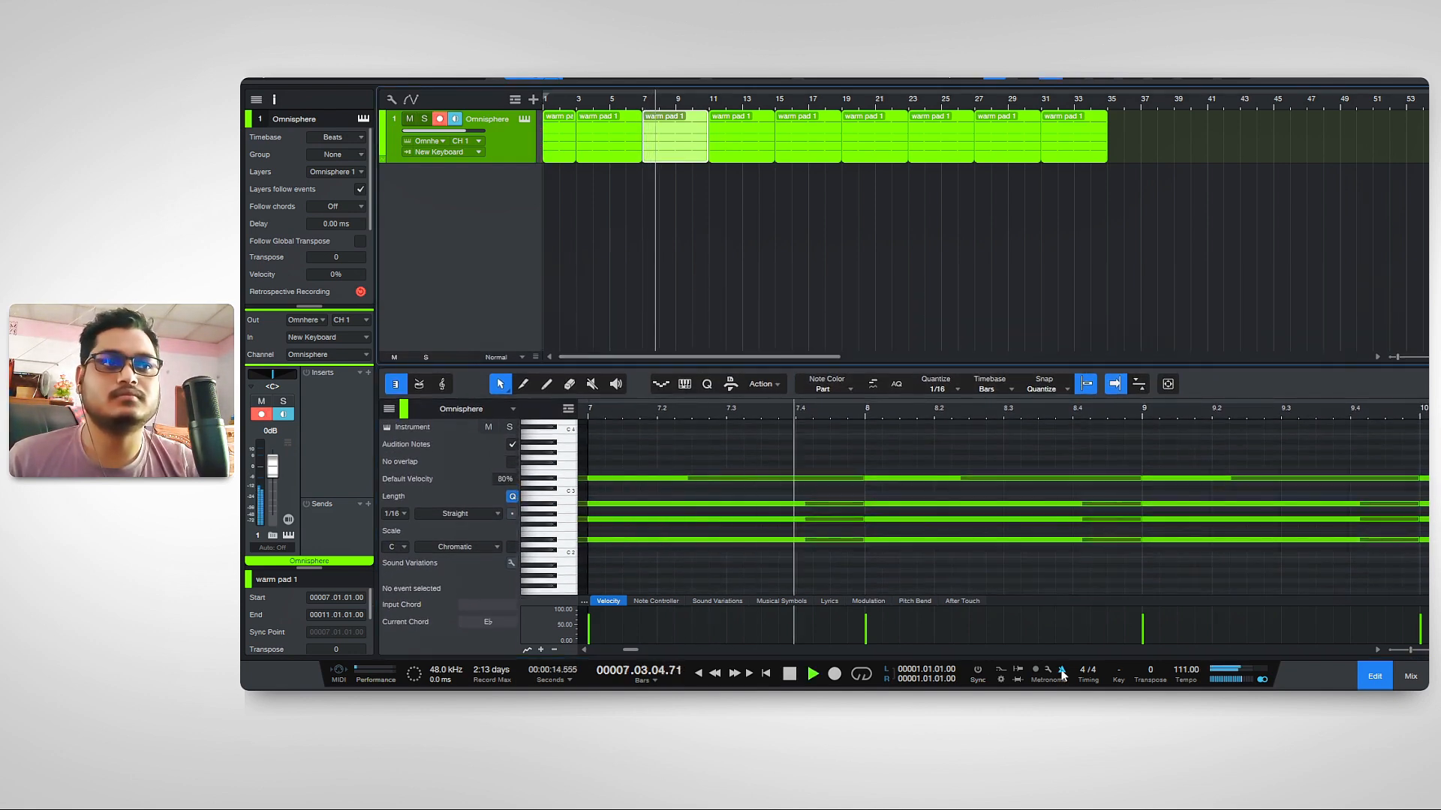
pyautogui.click(1366, 676)
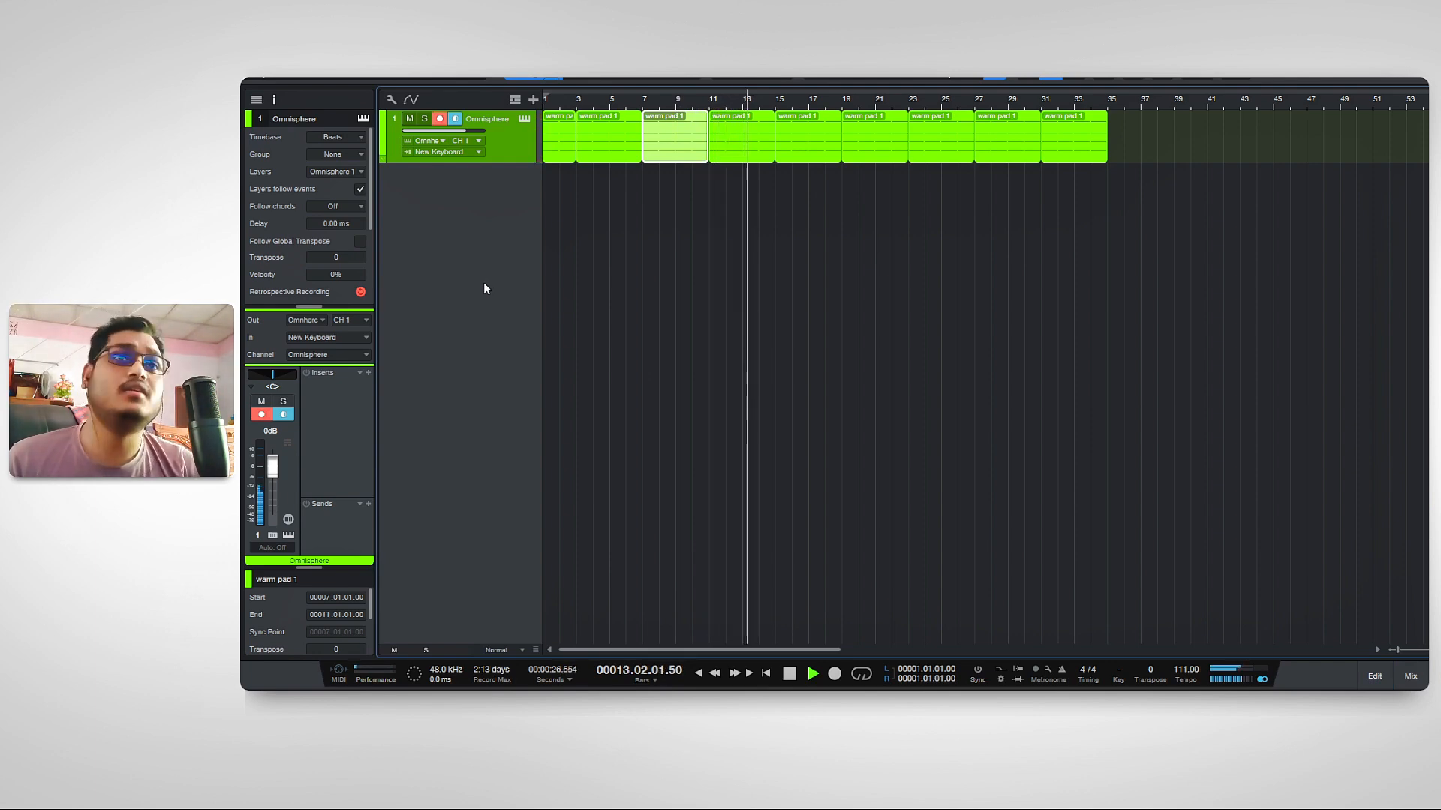
pyautogui.click(719, 233)
pyautogui.press('space')
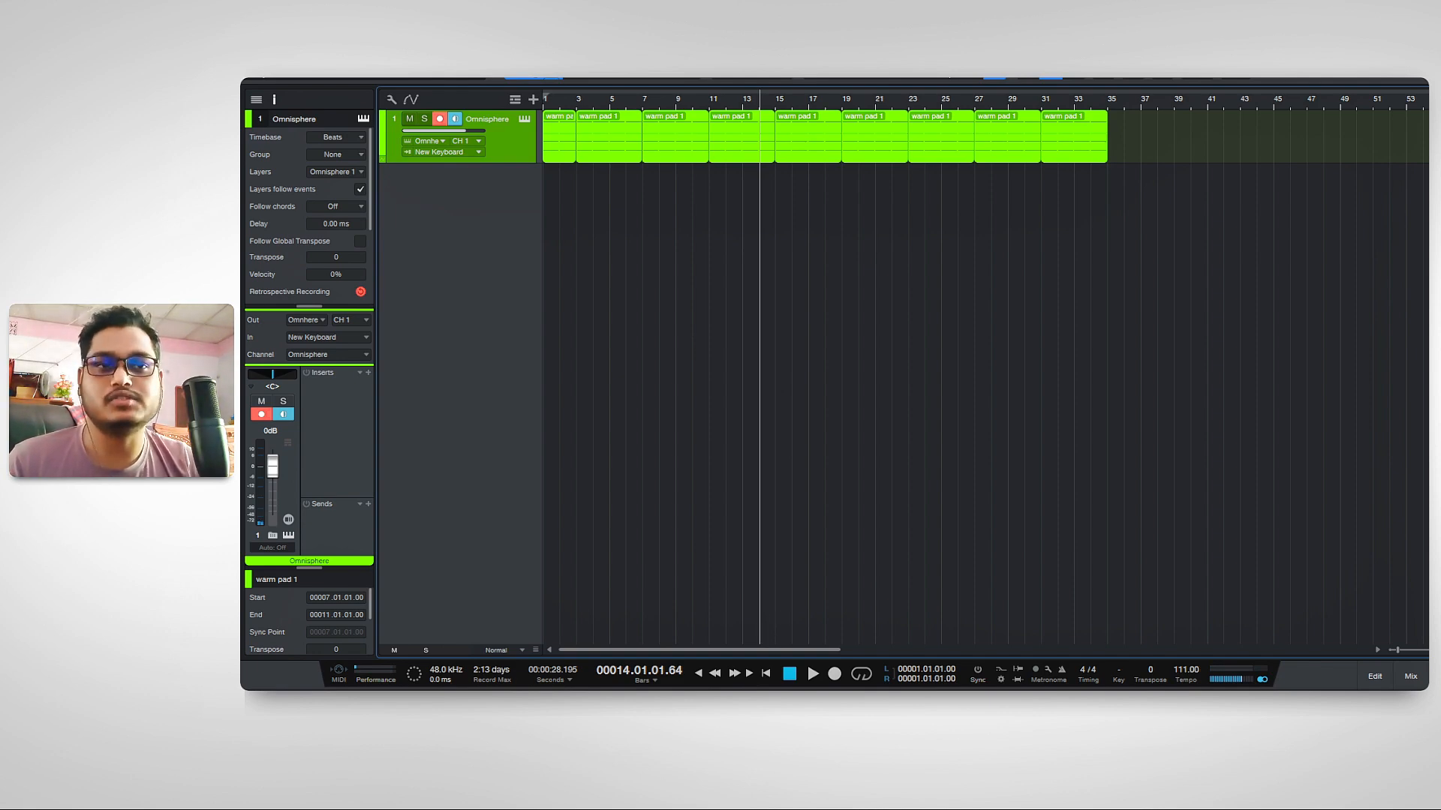
# Listen to the Pad 1 part on the Amb PAD track from bar 3 and enlarge the arrangement area.
pyautogui.click(701, 674)
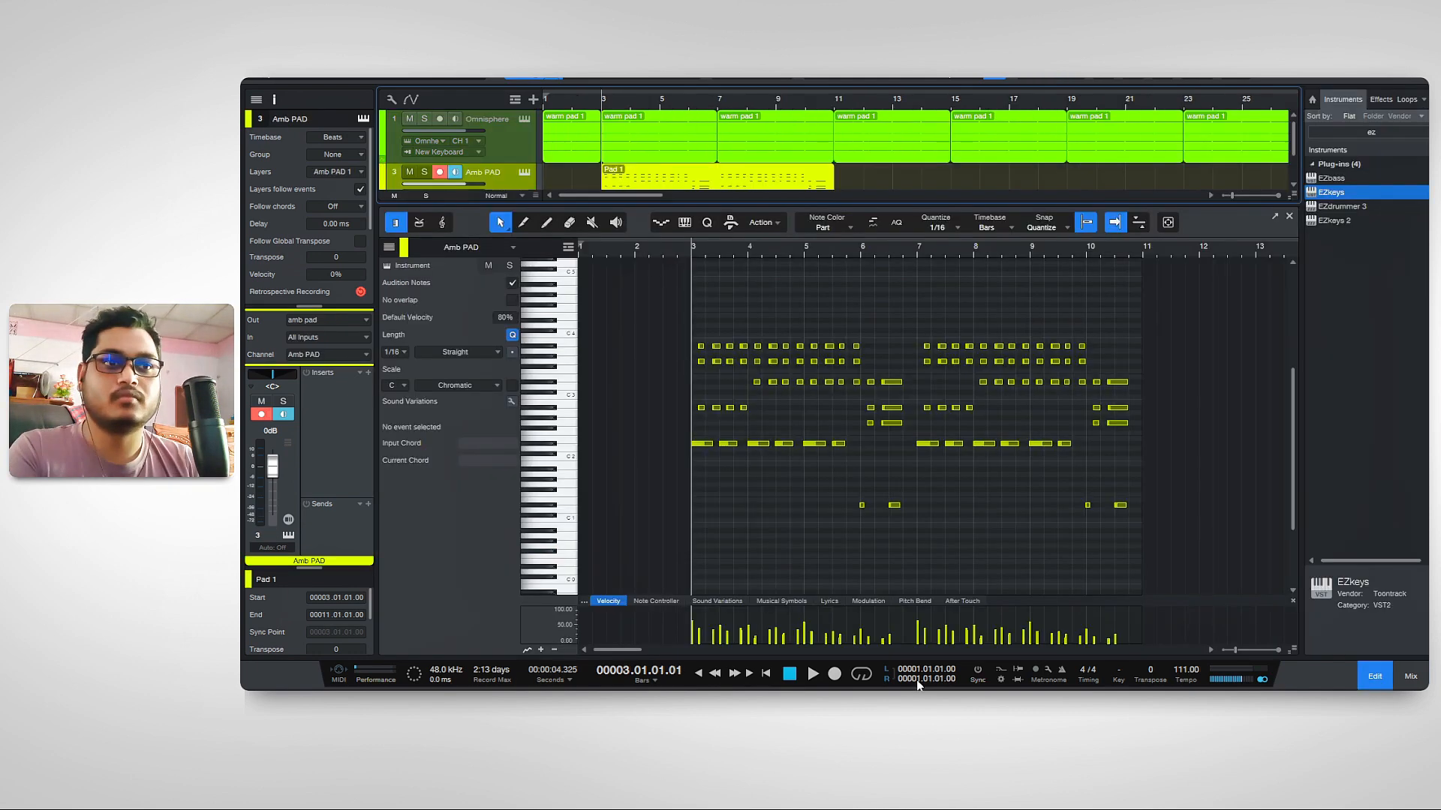
pyautogui.click(812, 673)
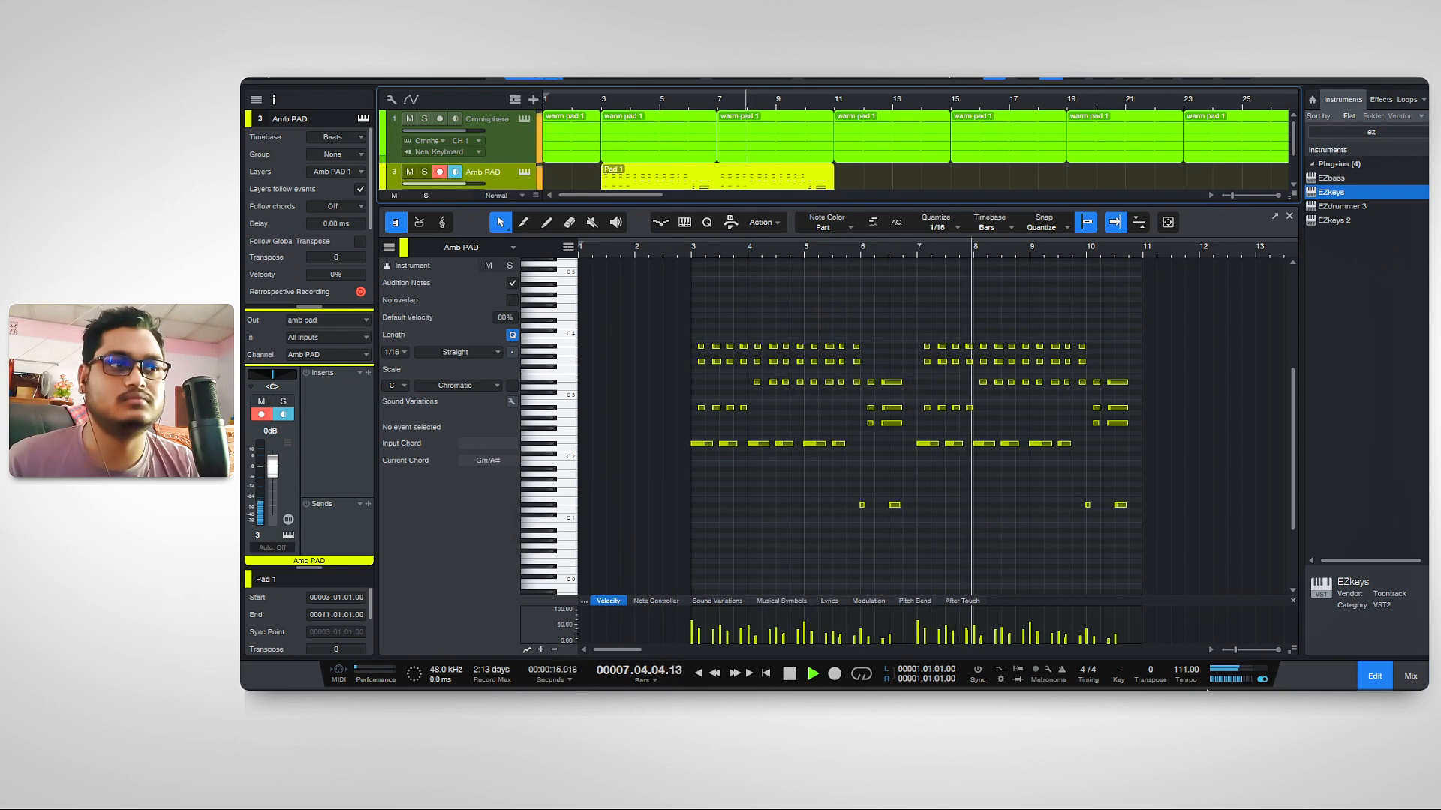
pyautogui.press('space')
pyautogui.moveTo(888, 205); pyautogui.dragTo(997, 497)
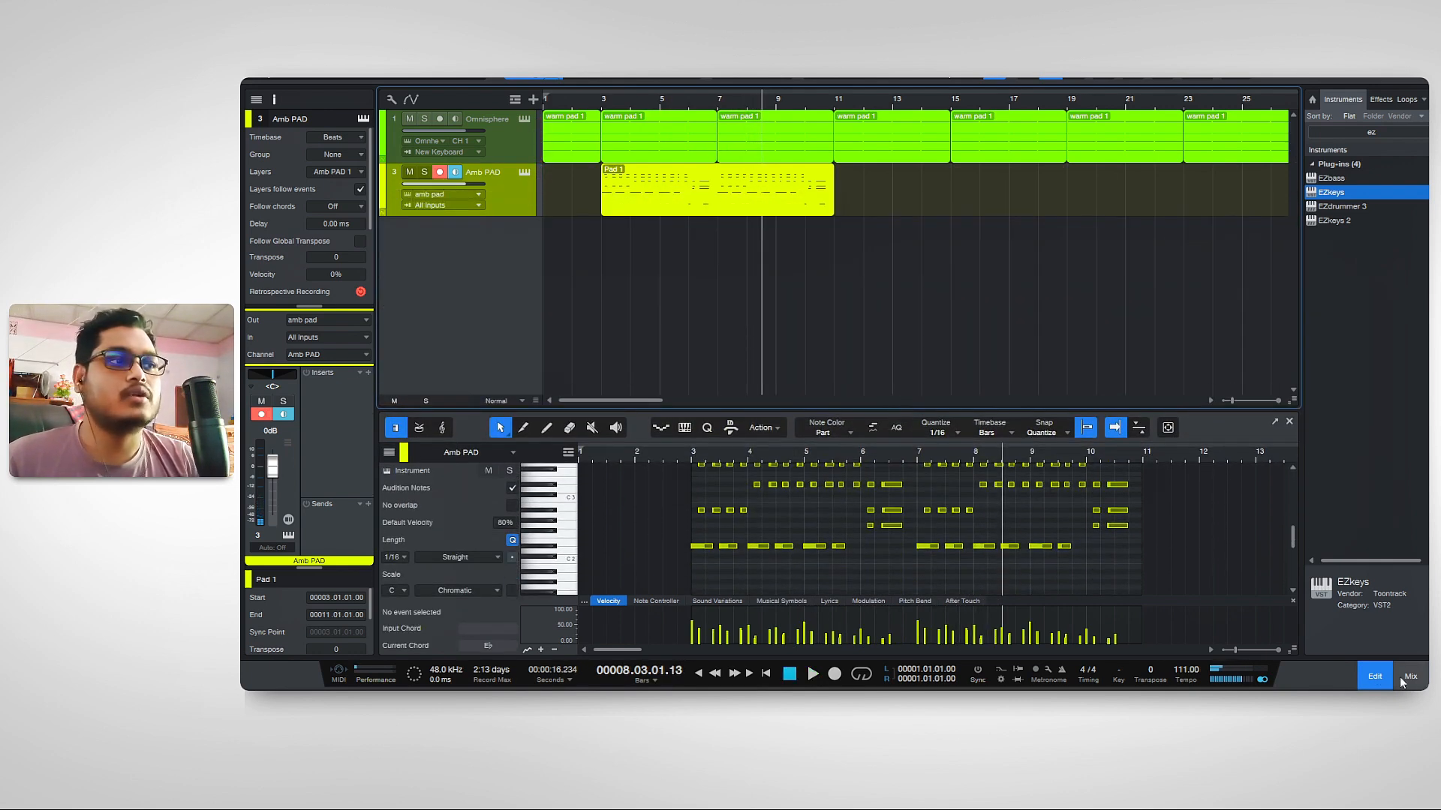
# Close the note editor, duplicate the Pad 1 part three times in a row and disarm the Amb PAD track.
pyautogui.click(1375, 676)
pyautogui.scroll(-3, 710, 105)
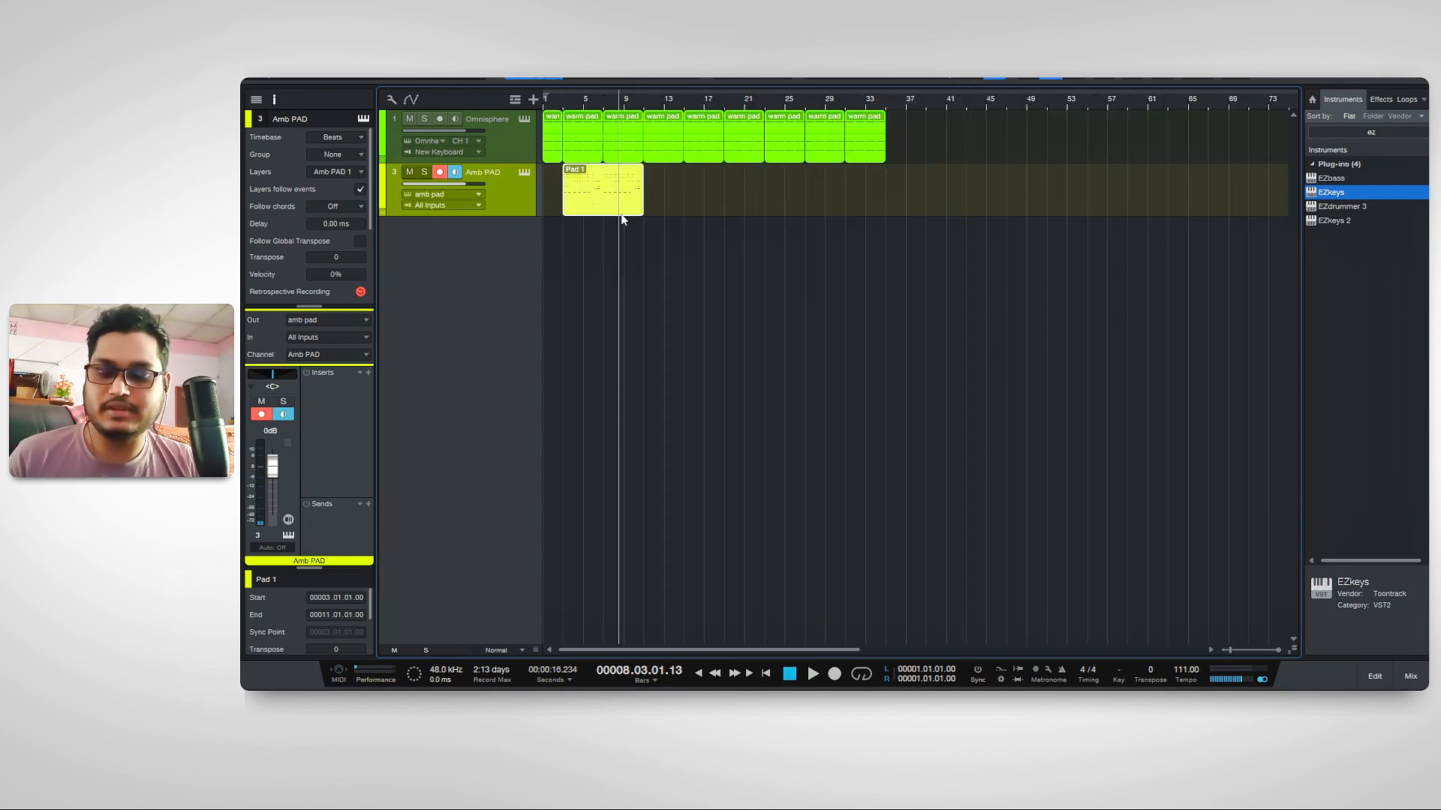
pyautogui.press('d')
pyautogui.press('d')
pyautogui.press('d')
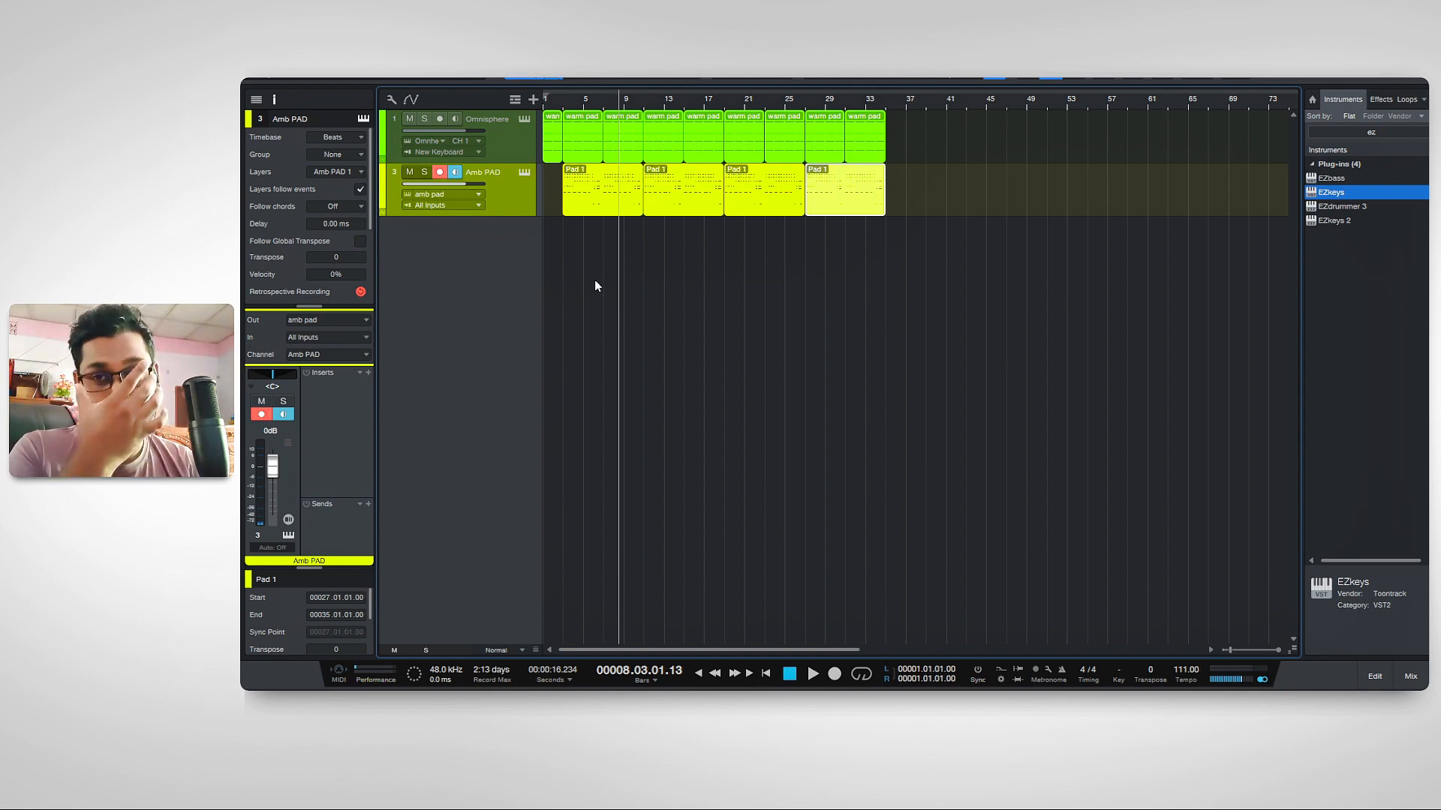
pyautogui.click(442, 172)
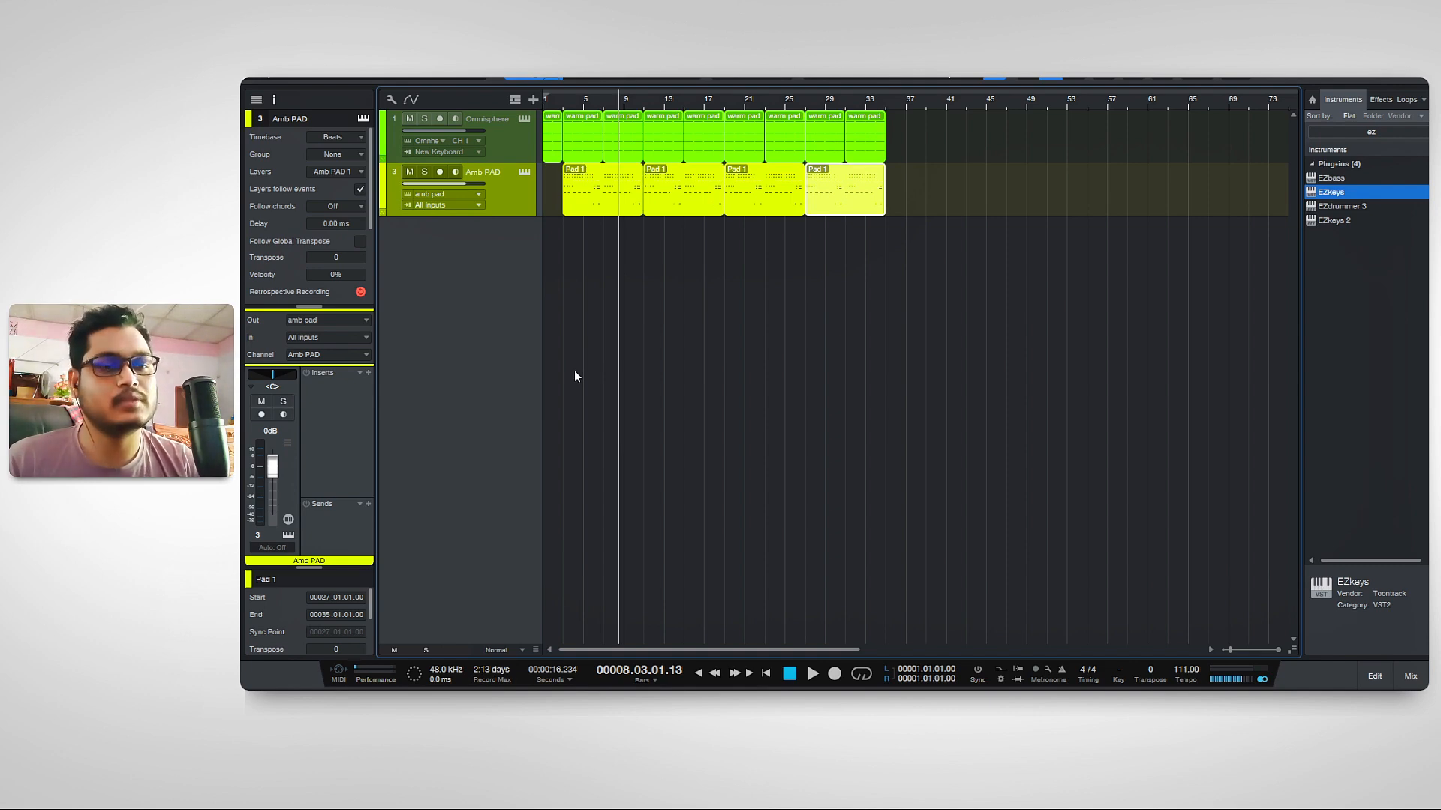
# Search the instruments for "nexus" and add Nexus to the arrangement as a new instrument track.
pyautogui.click(1372, 133)
pyautogui.write('nexus8')
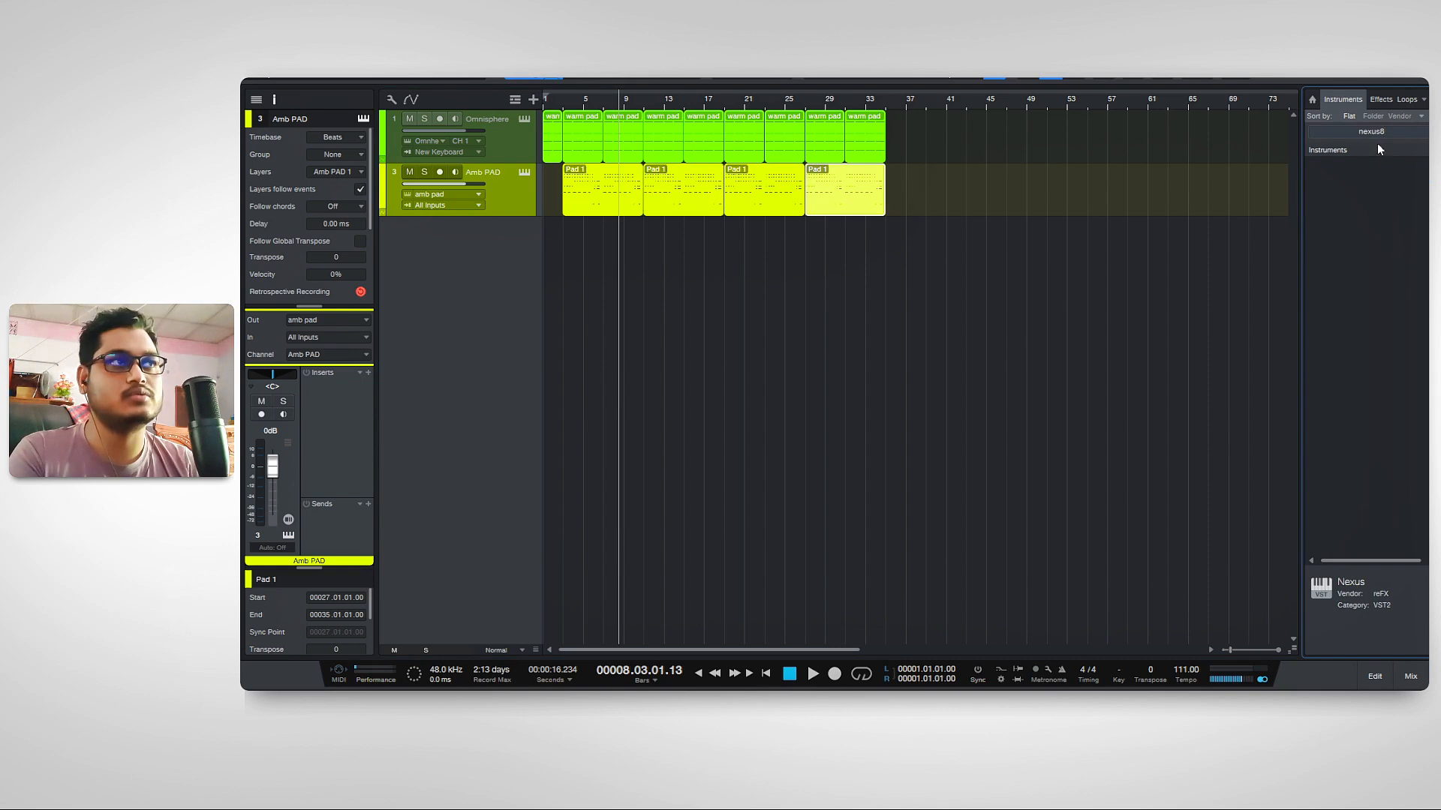
pyautogui.press('BackSpace')
pyautogui.moveTo(1329, 178); pyautogui.dragTo(810, 442)
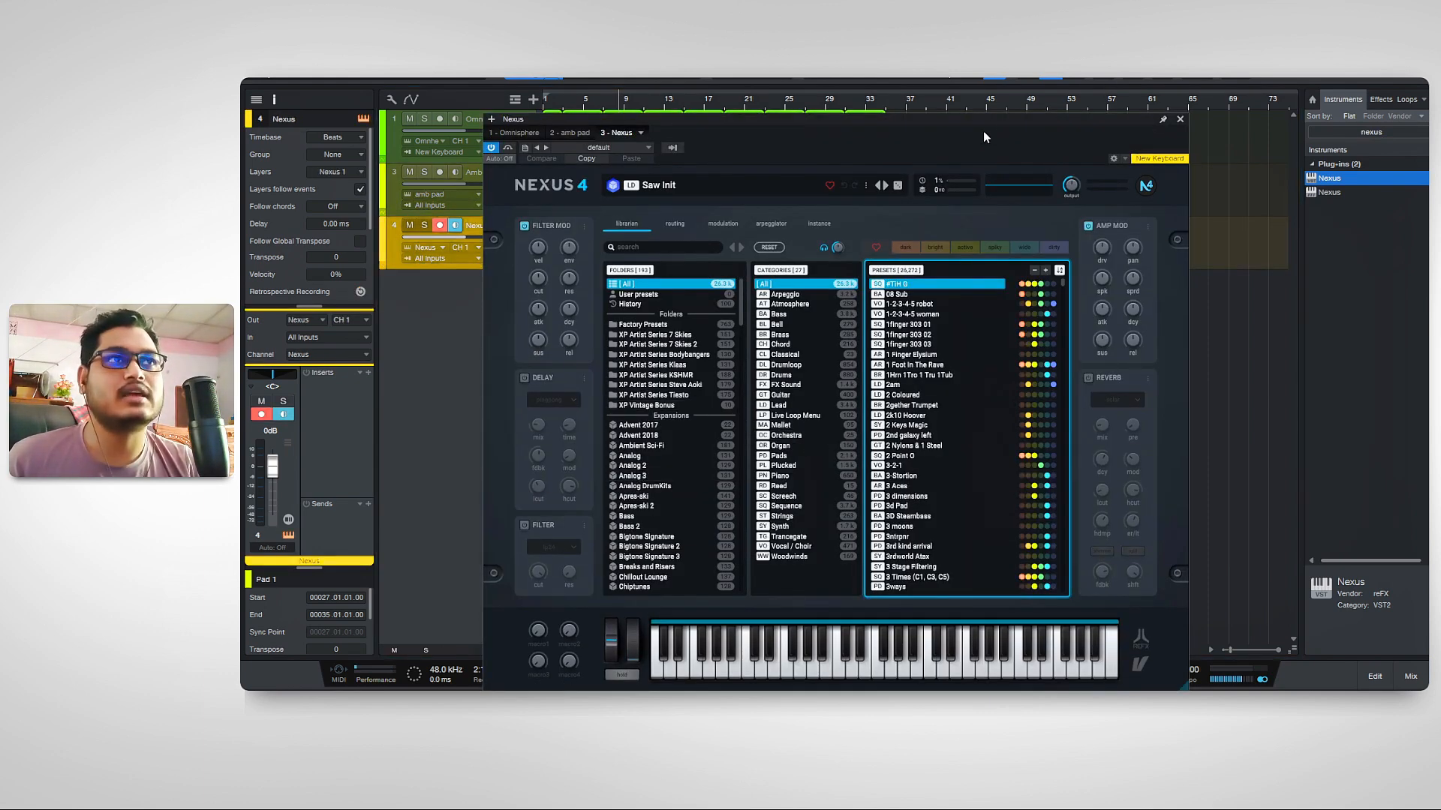
pyautogui.moveTo(984, 120); pyautogui.dragTo(1036, 105)
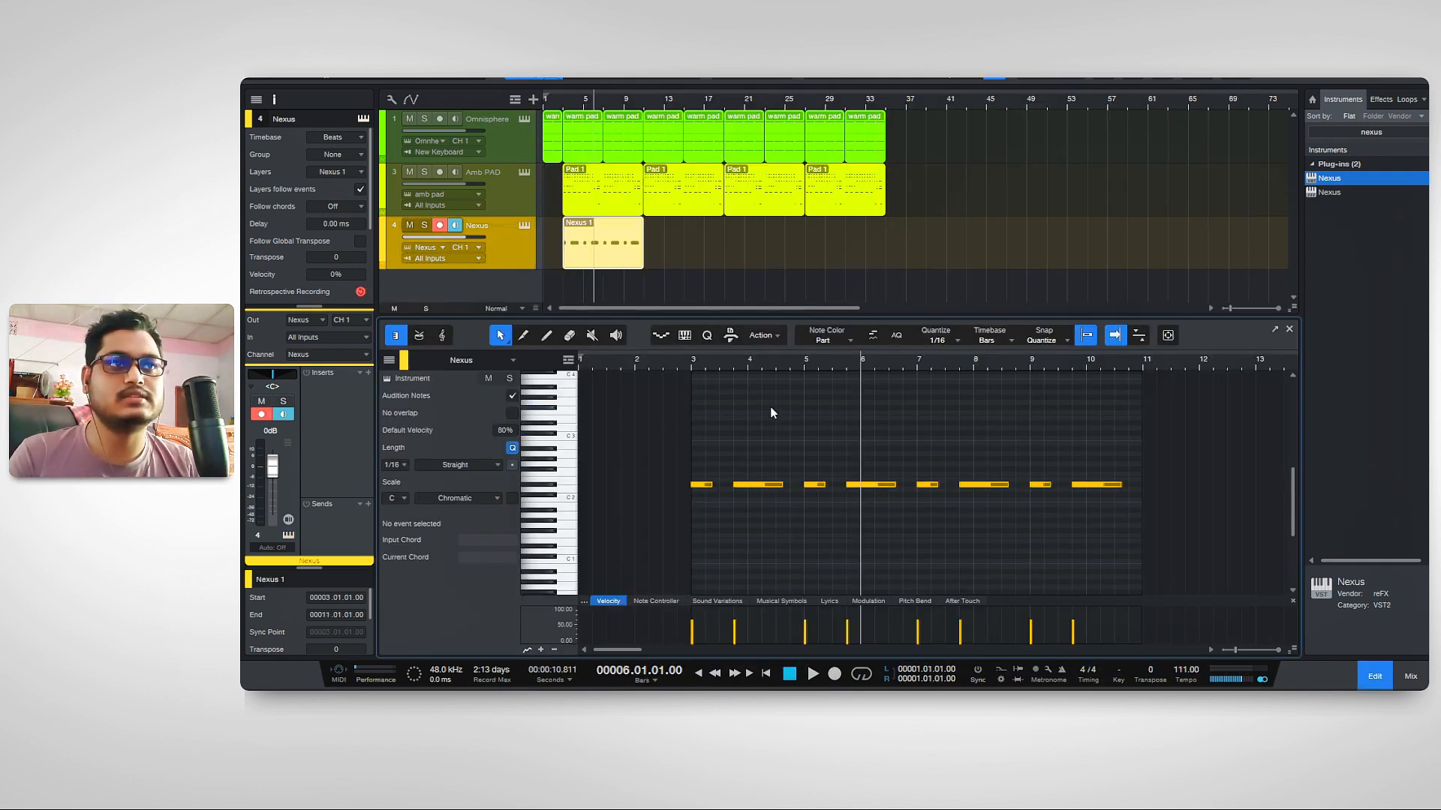
# Duplicate the Nexus 1 part three times in a row to extend it to bar 35.
pyautogui.press('d')
pyautogui.press('d')
pyautogui.press('d')
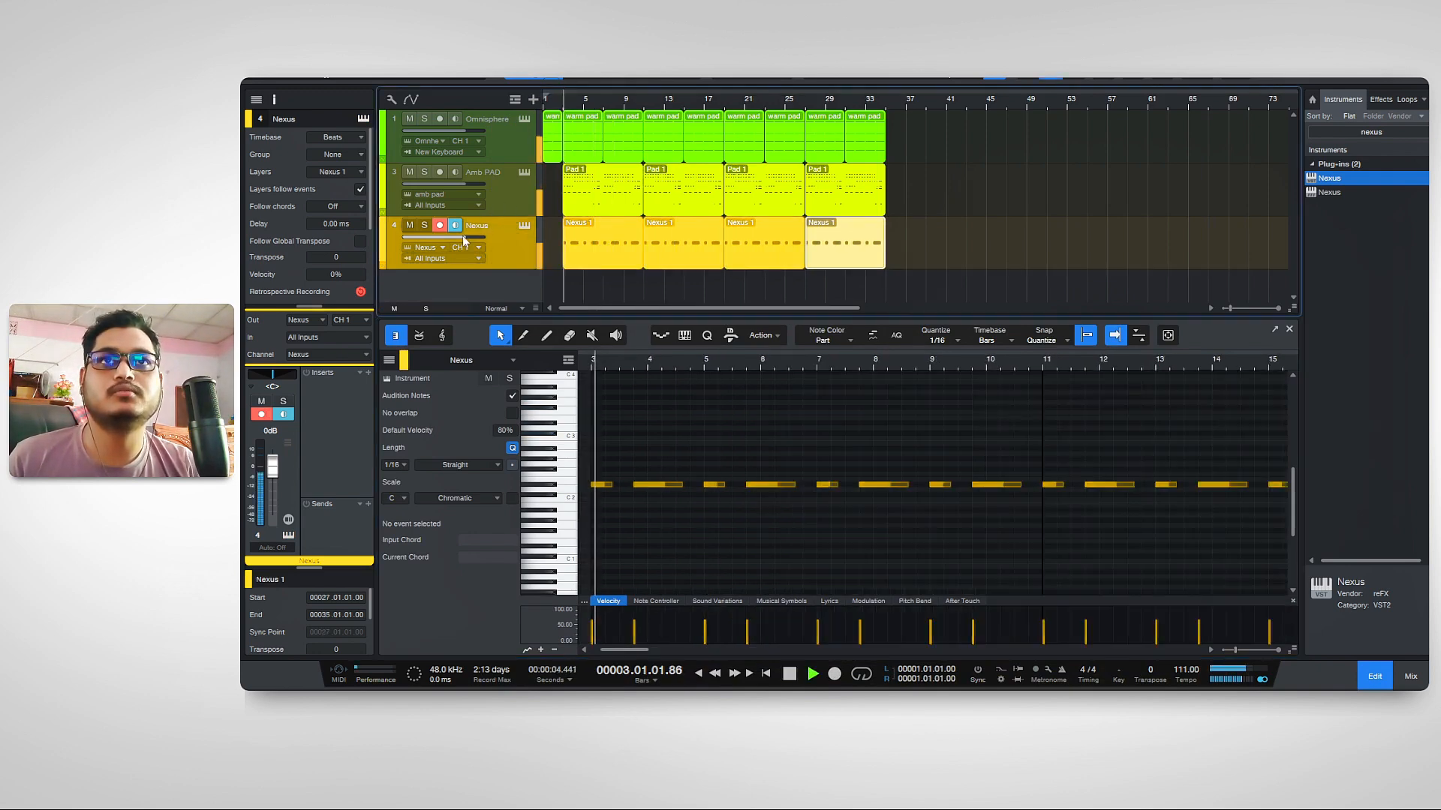
# Lower the Nexus track's volume to about -10.8 dB during playback, stop, and close the browser and note editor.
pyautogui.moveTo(465, 238); pyautogui.dragTo(442, 240)
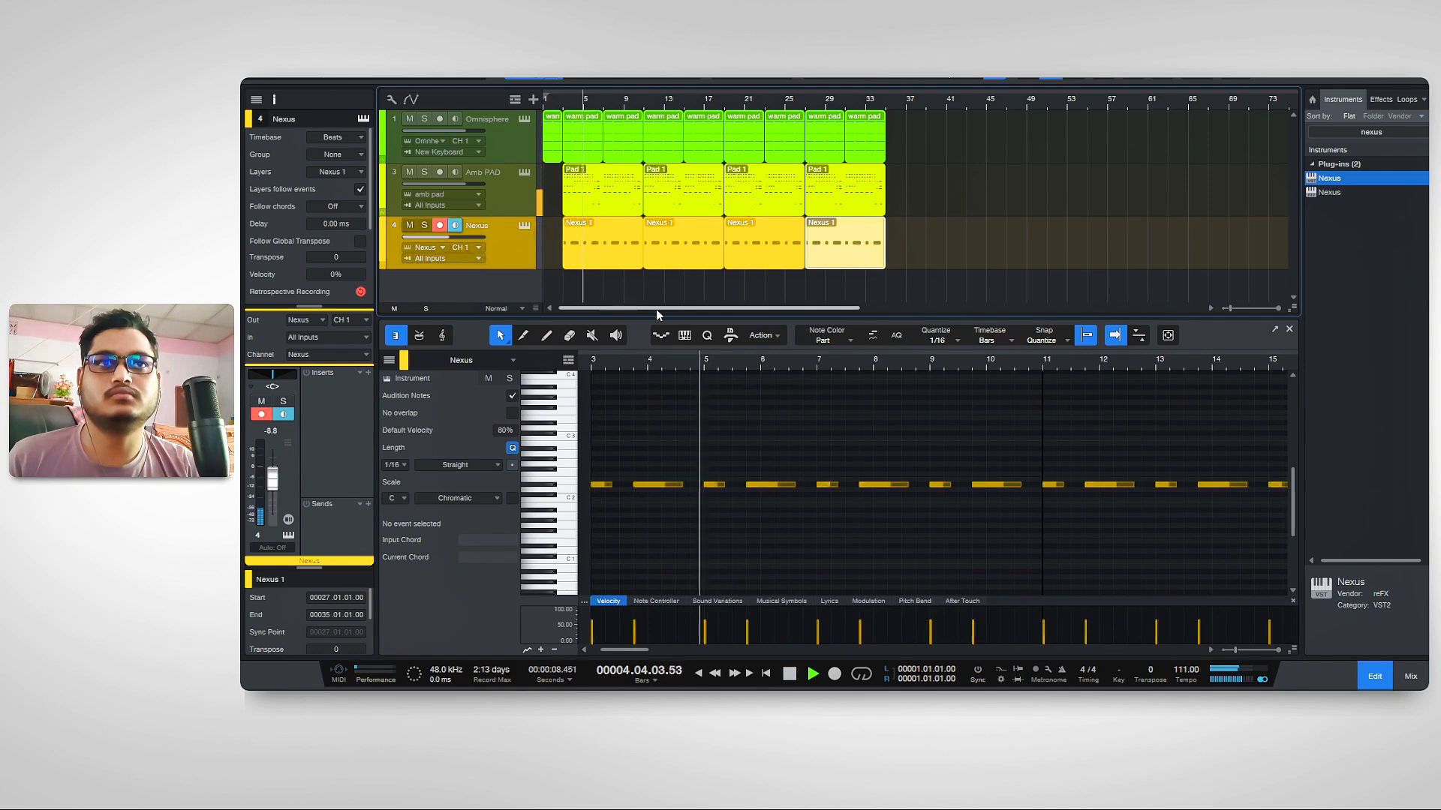
pyautogui.moveTo(444, 238); pyautogui.dragTo(443, 238)
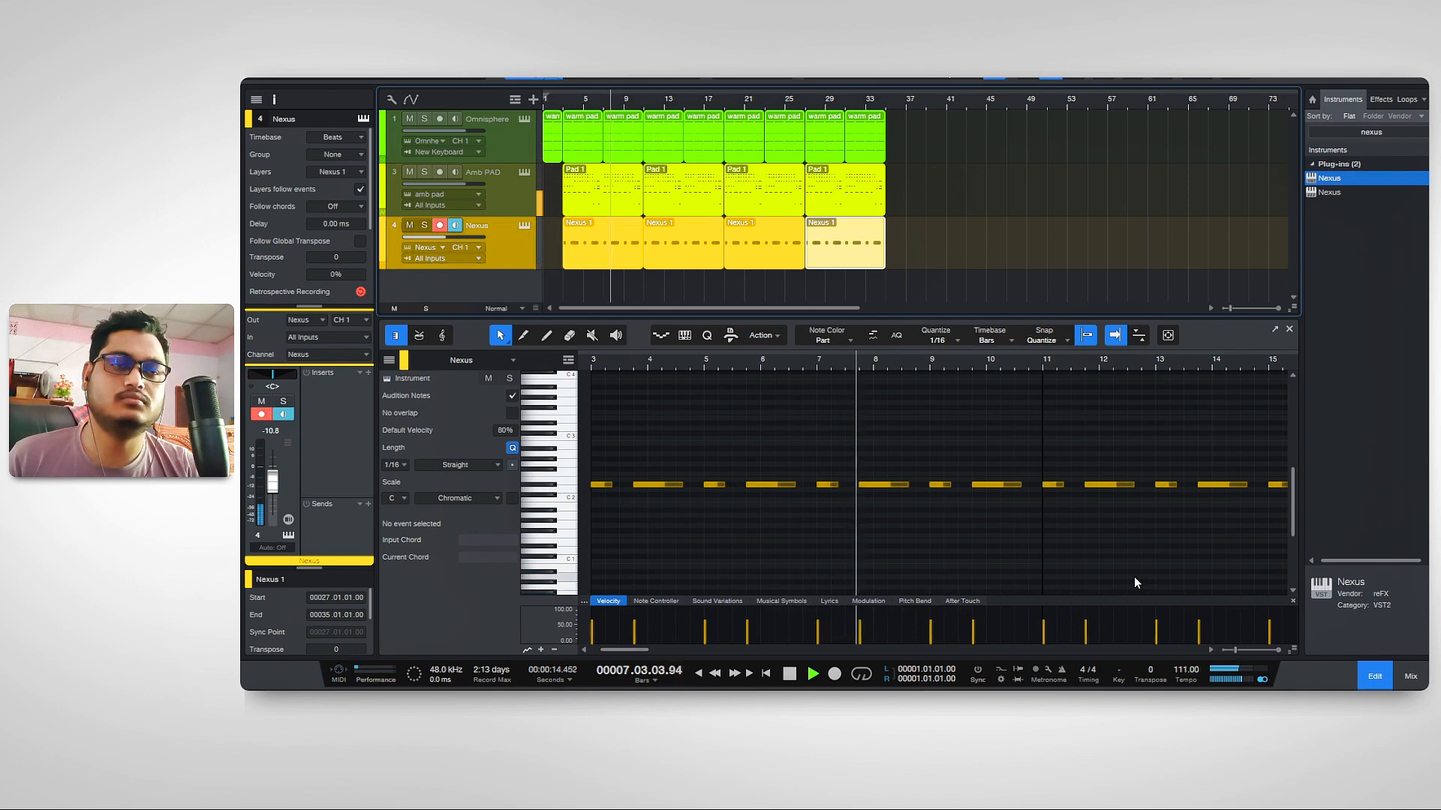
pyautogui.press('space')
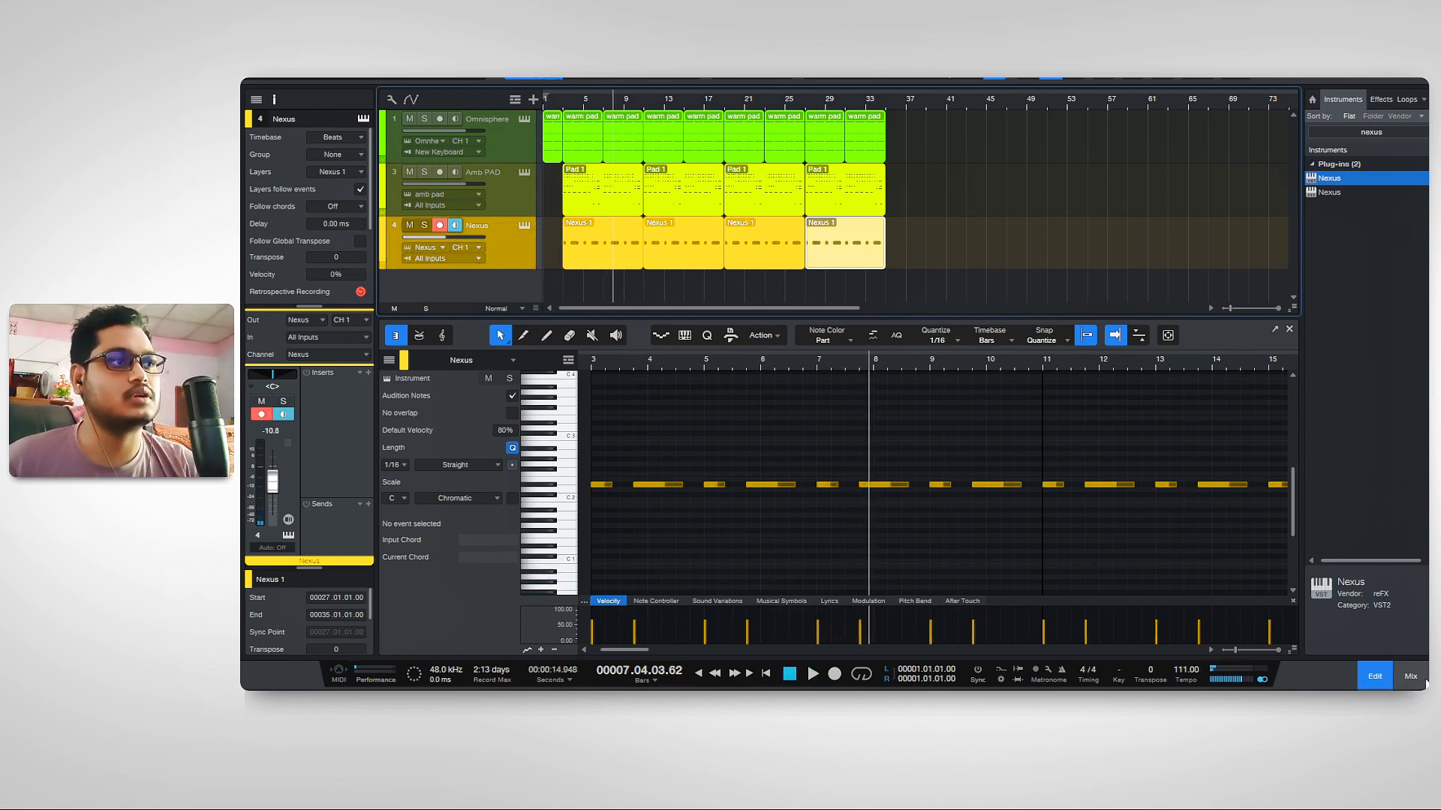
pyautogui.press('F5')
pyautogui.press('F2')
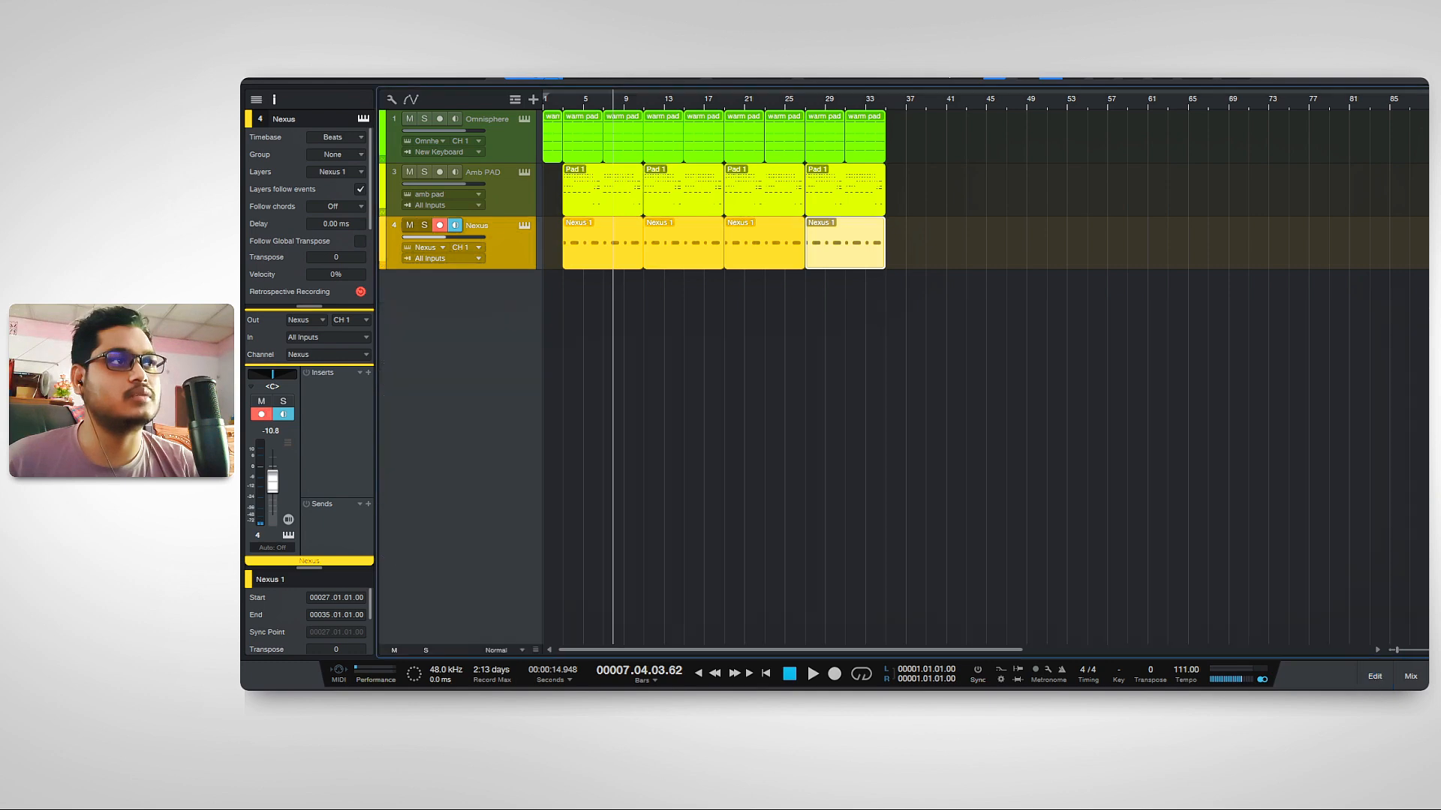
# Deselect the Nexus 1 part and disarm the Nexus track.
pyautogui.click(670, 406)
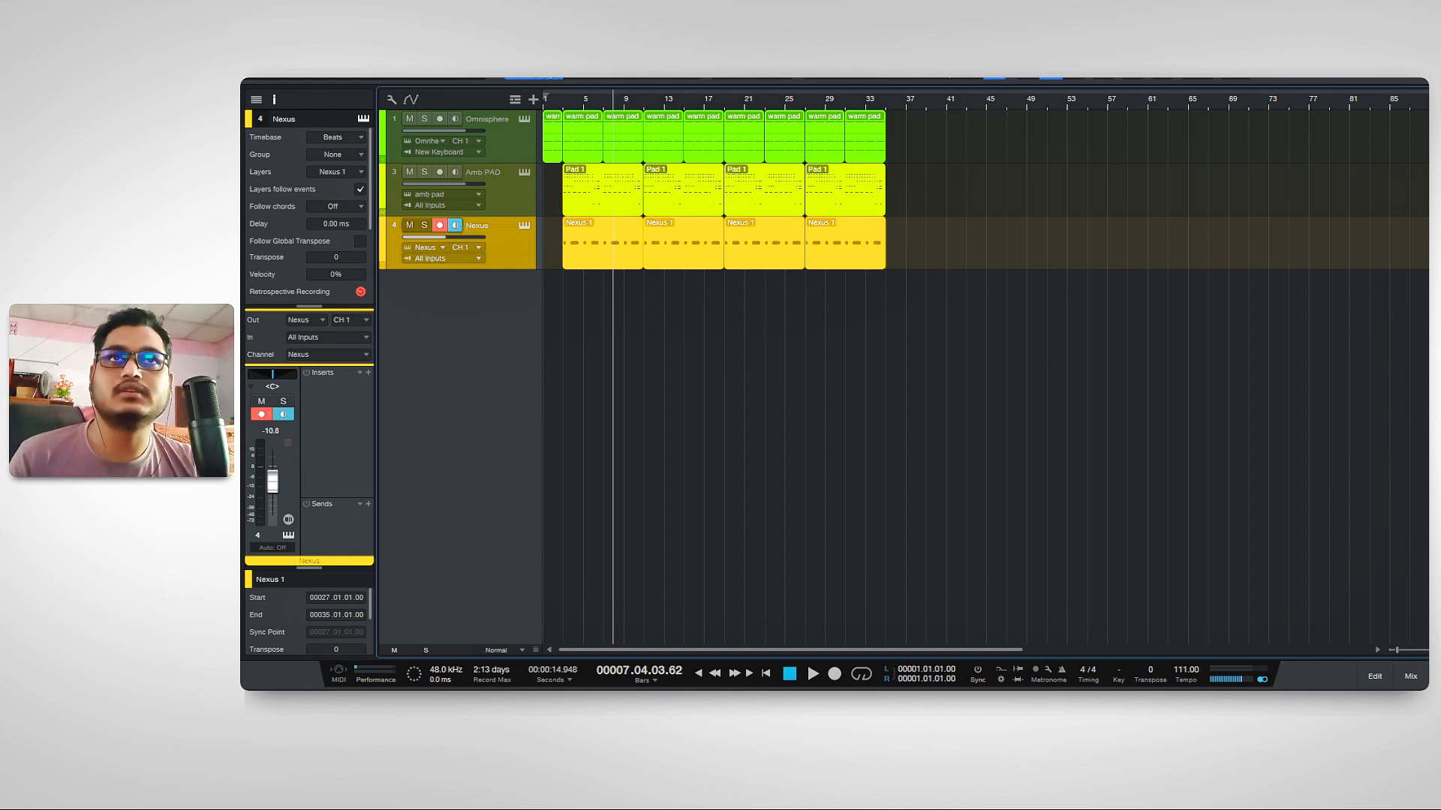
pyautogui.scroll(3, 557, 110)
pyautogui.scroll(-2, 557, 110)
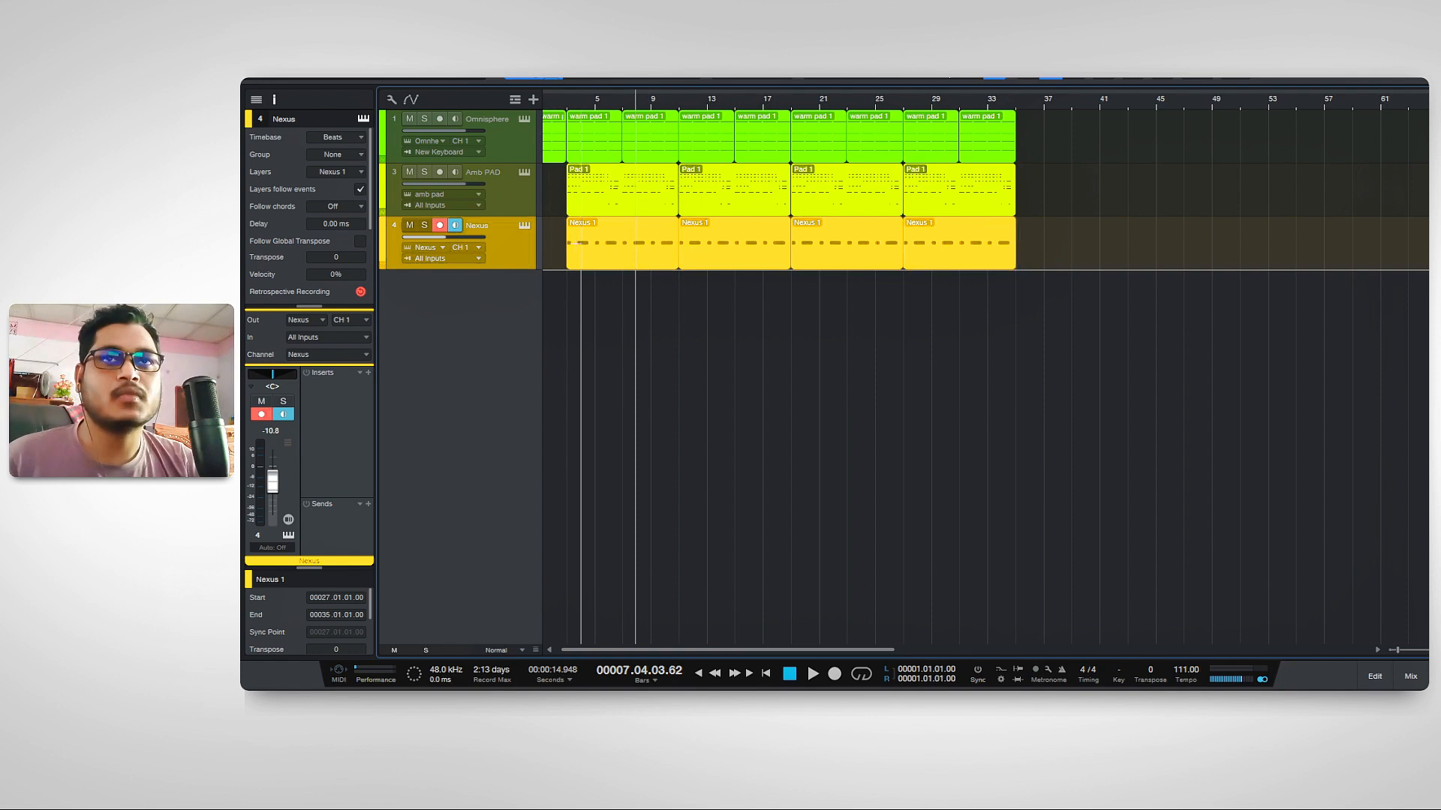
pyautogui.click(439, 226)
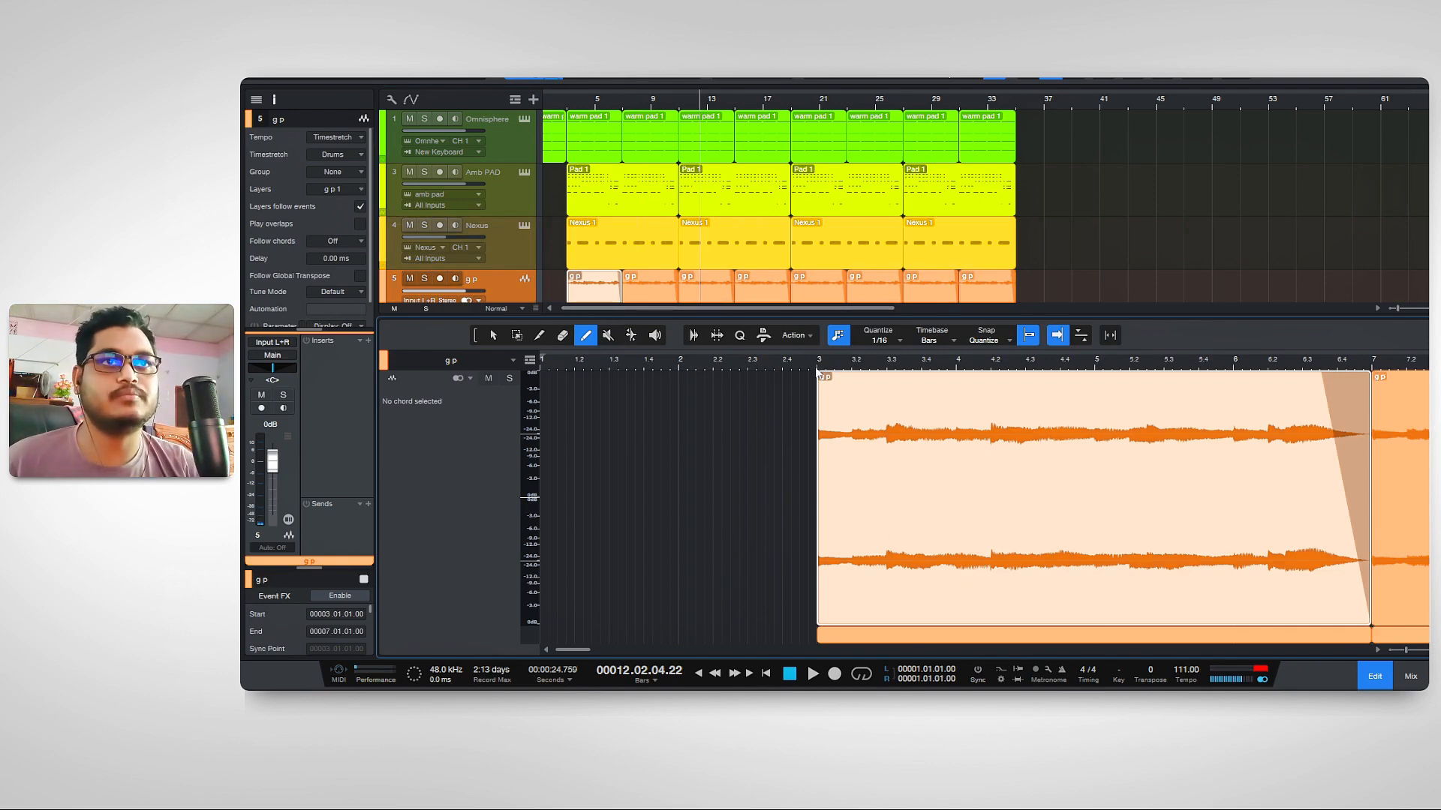
# Close the audio editor and listen to the arrangement with the g p track from bar 3.
pyautogui.click(1373, 676)
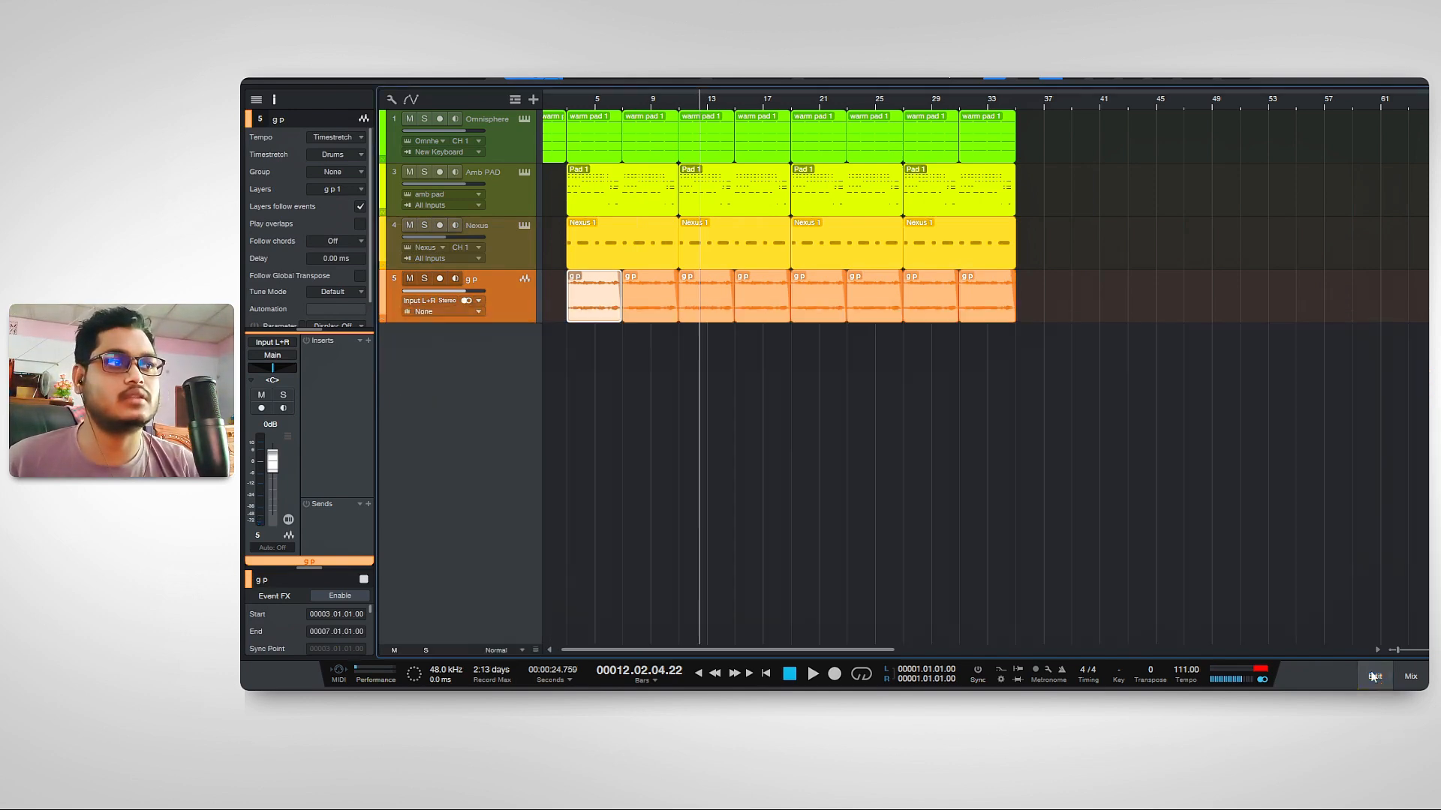
pyautogui.click(569, 102)
pyautogui.press('space')
pyautogui.click(640, 347)
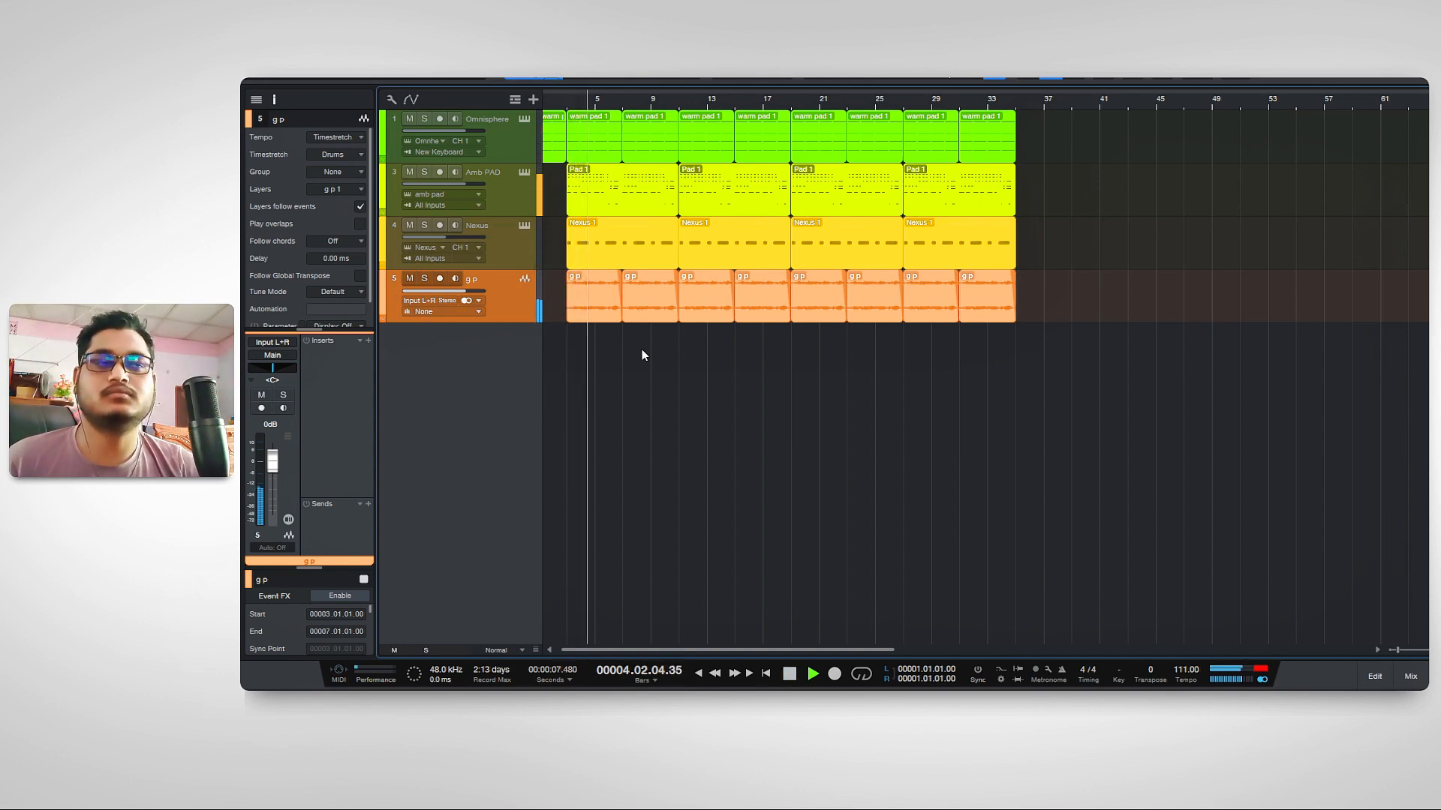
pyautogui.scroll(2, 546, 111)
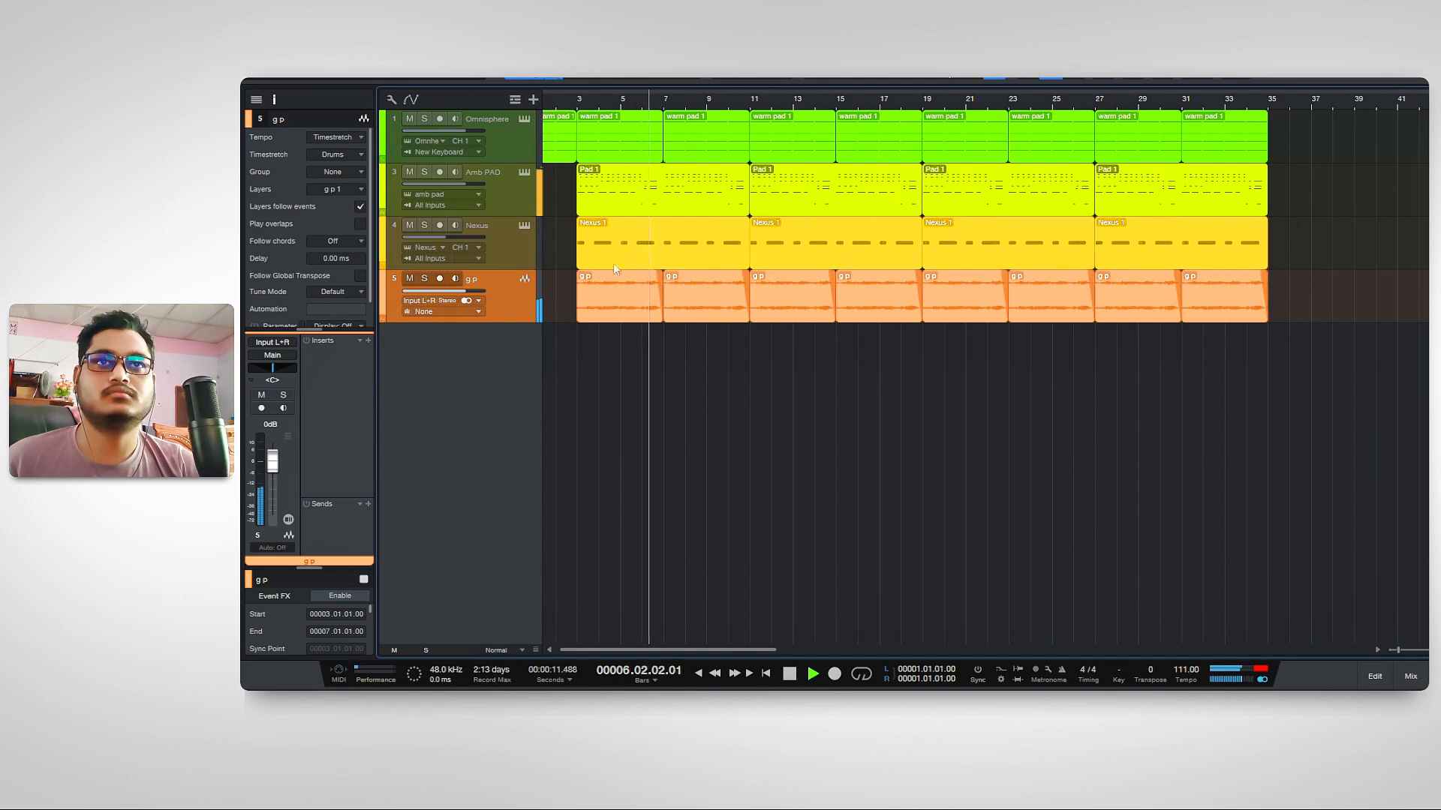
pyautogui.press('space')
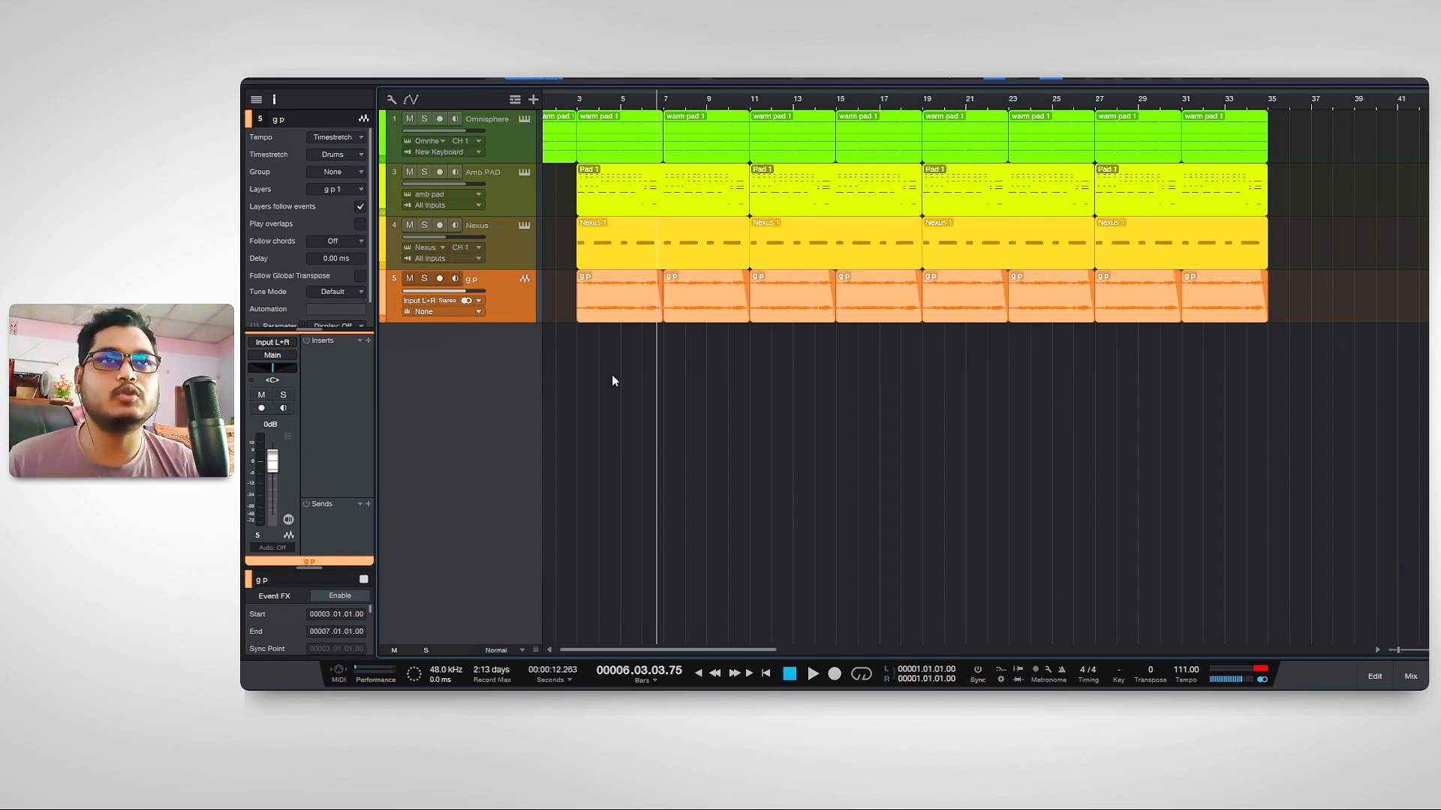
# Play from around bar 5 with the lead vocal track soloed, and continue listening from around bar 14.
pyautogui.moveTo(694, 650); pyautogui.dragTo(691, 650)
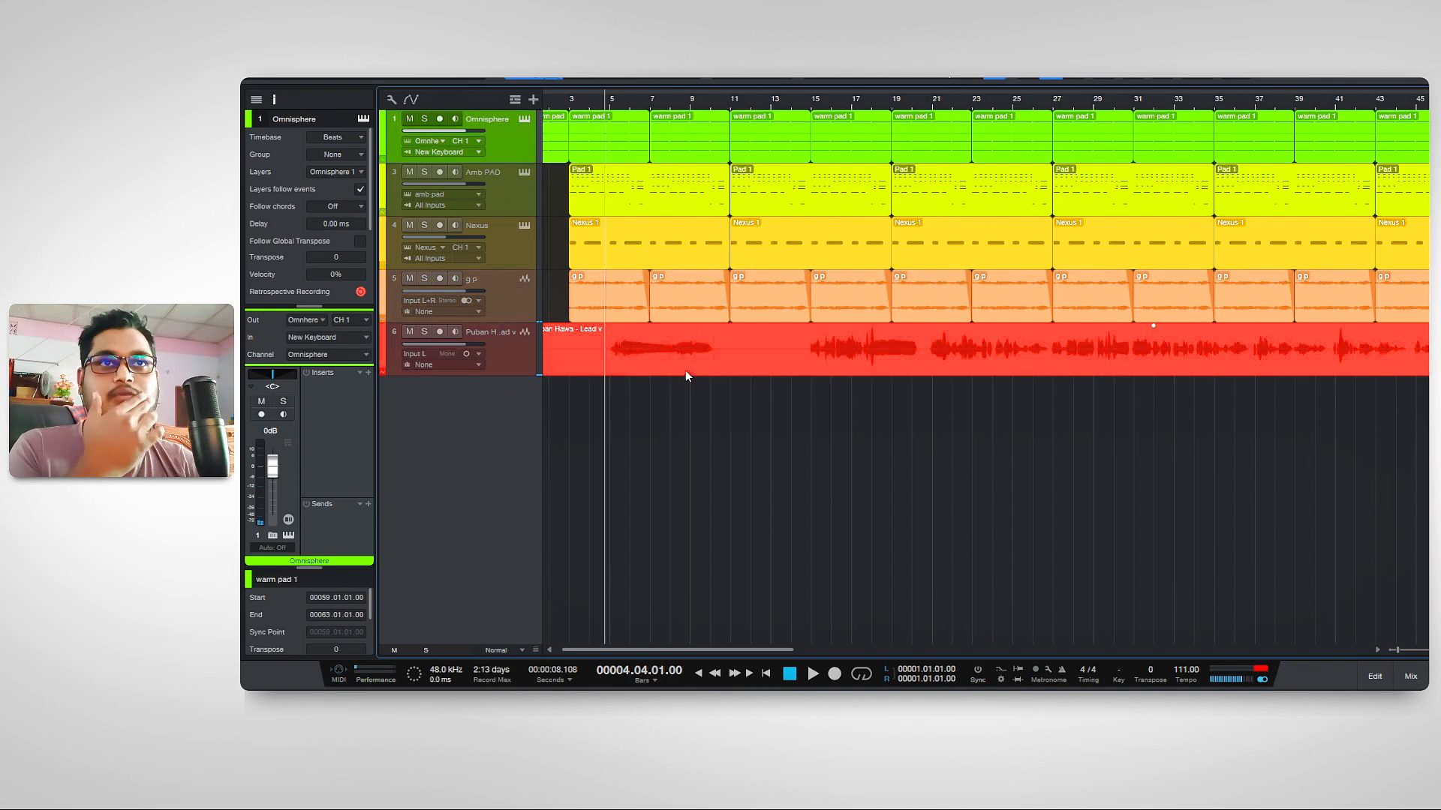
pyautogui.click(609, 104)
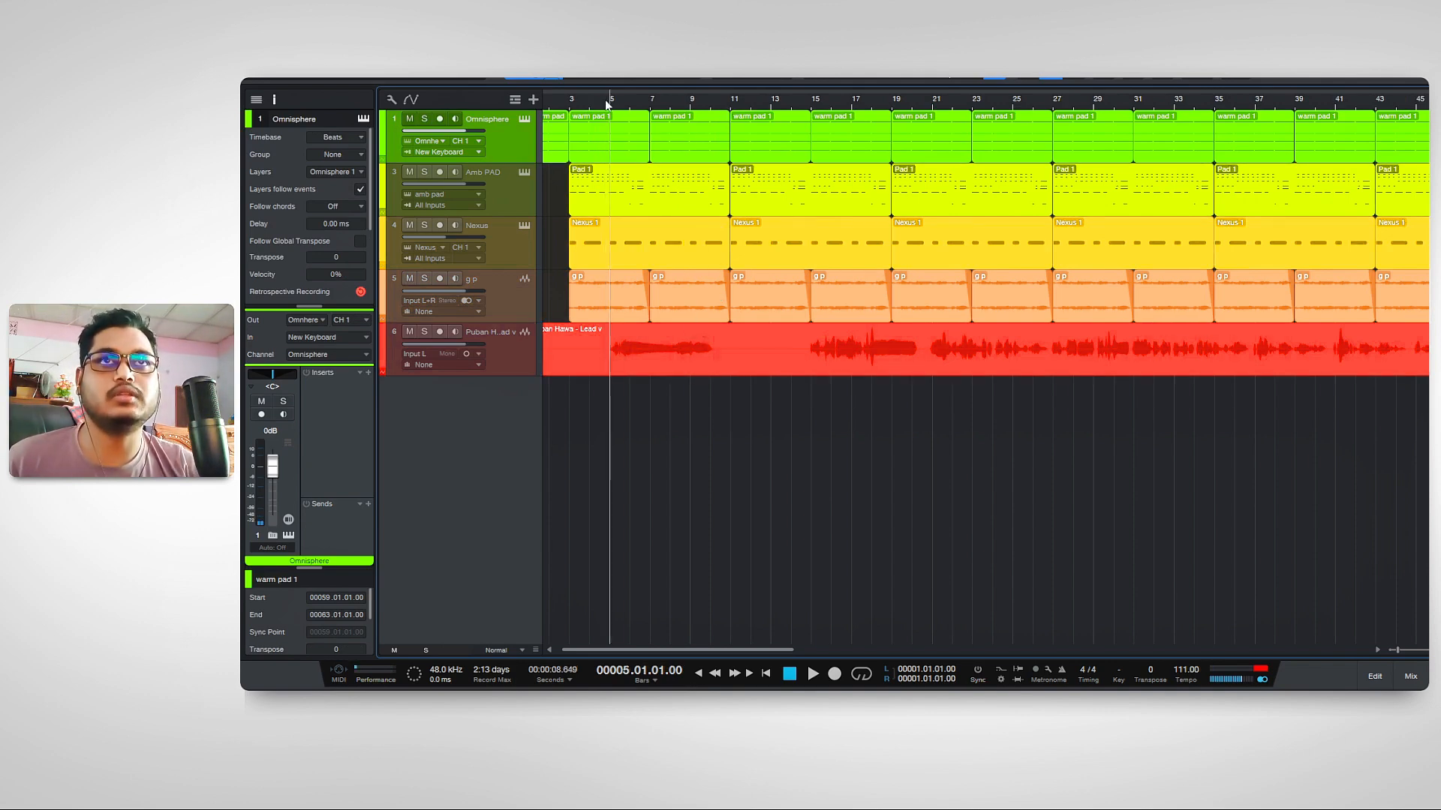
pyautogui.press('space')
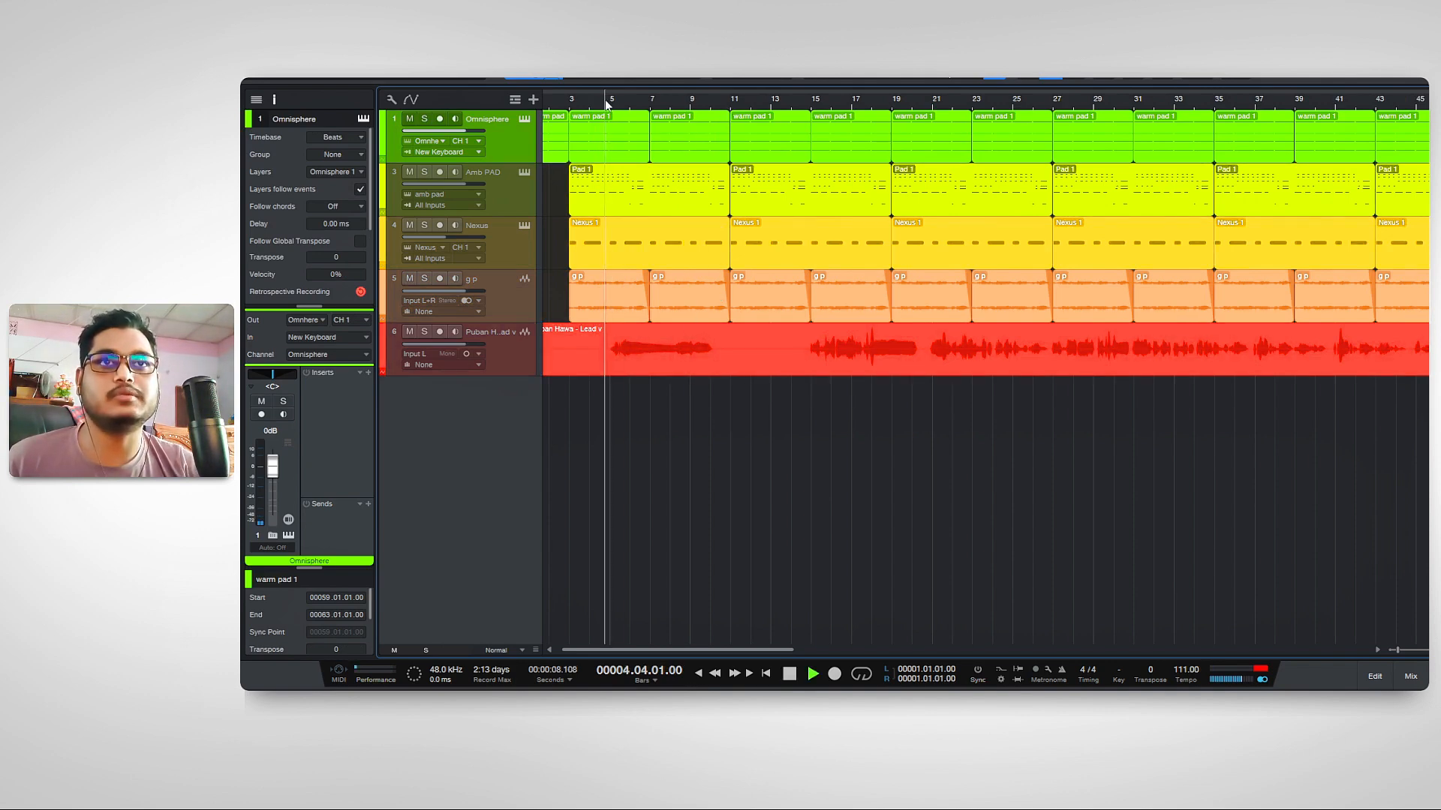
pyautogui.click(425, 331)
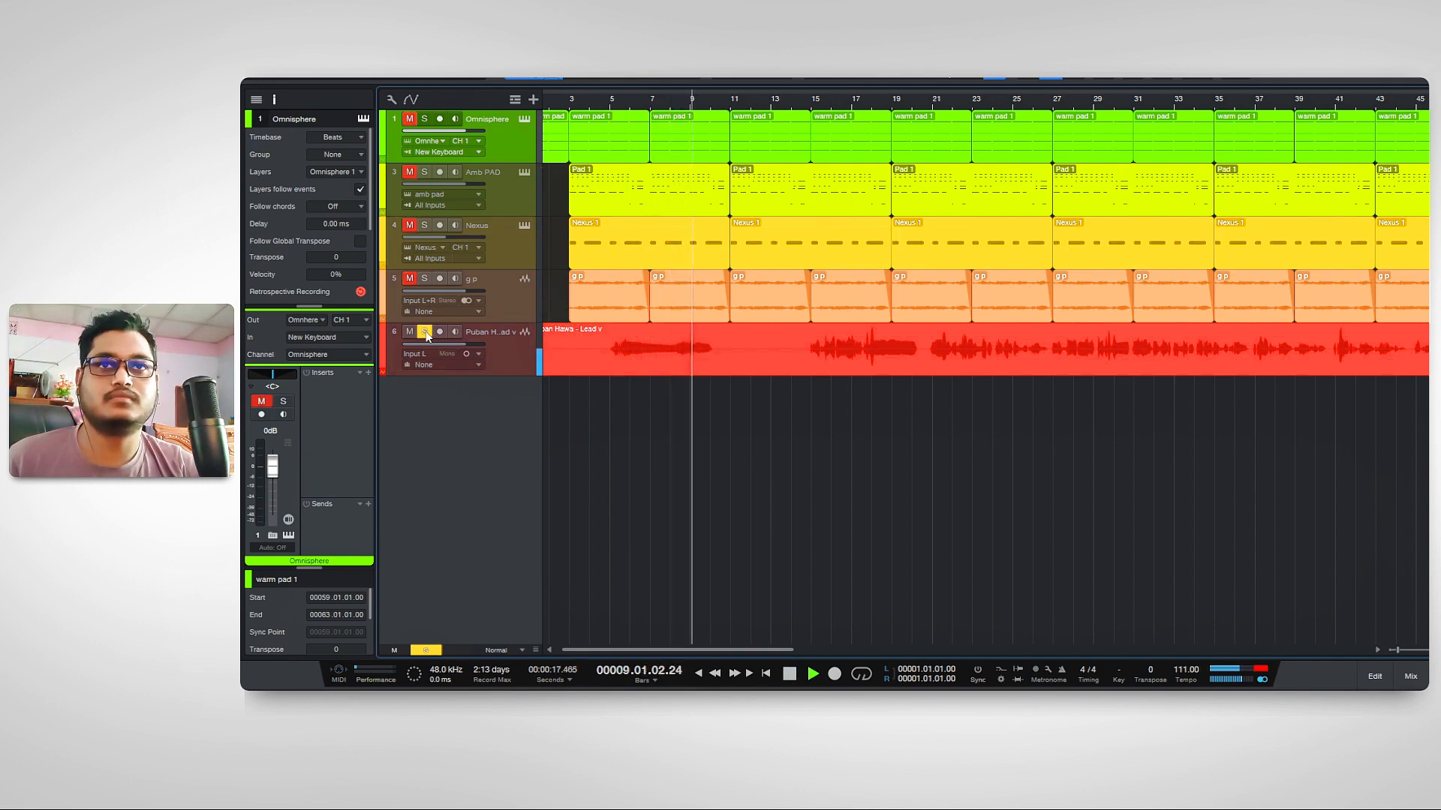
pyautogui.click(801, 98)
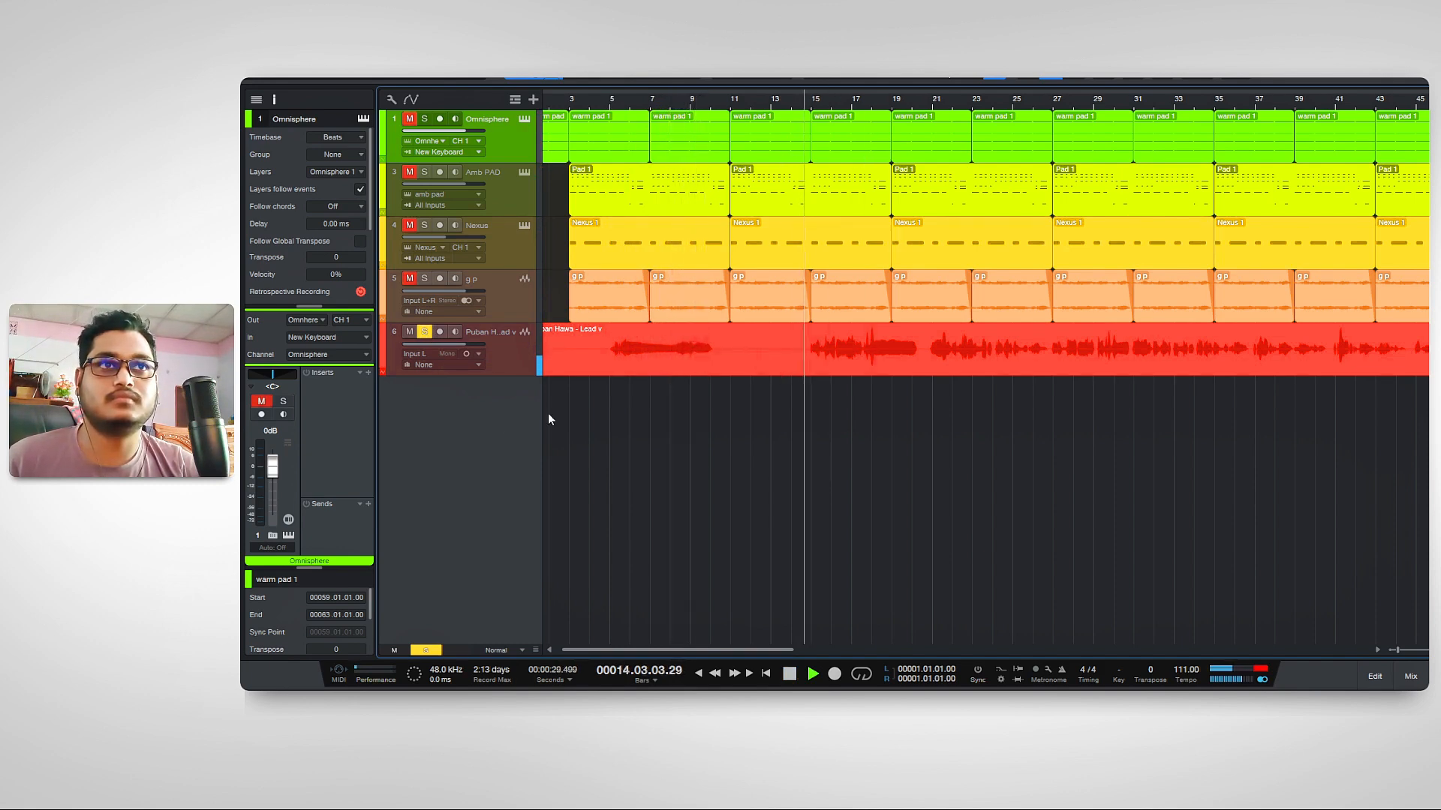
# Turn off solo on the lead vocal track and listen to the full arrangement.
pyautogui.click(425, 333)
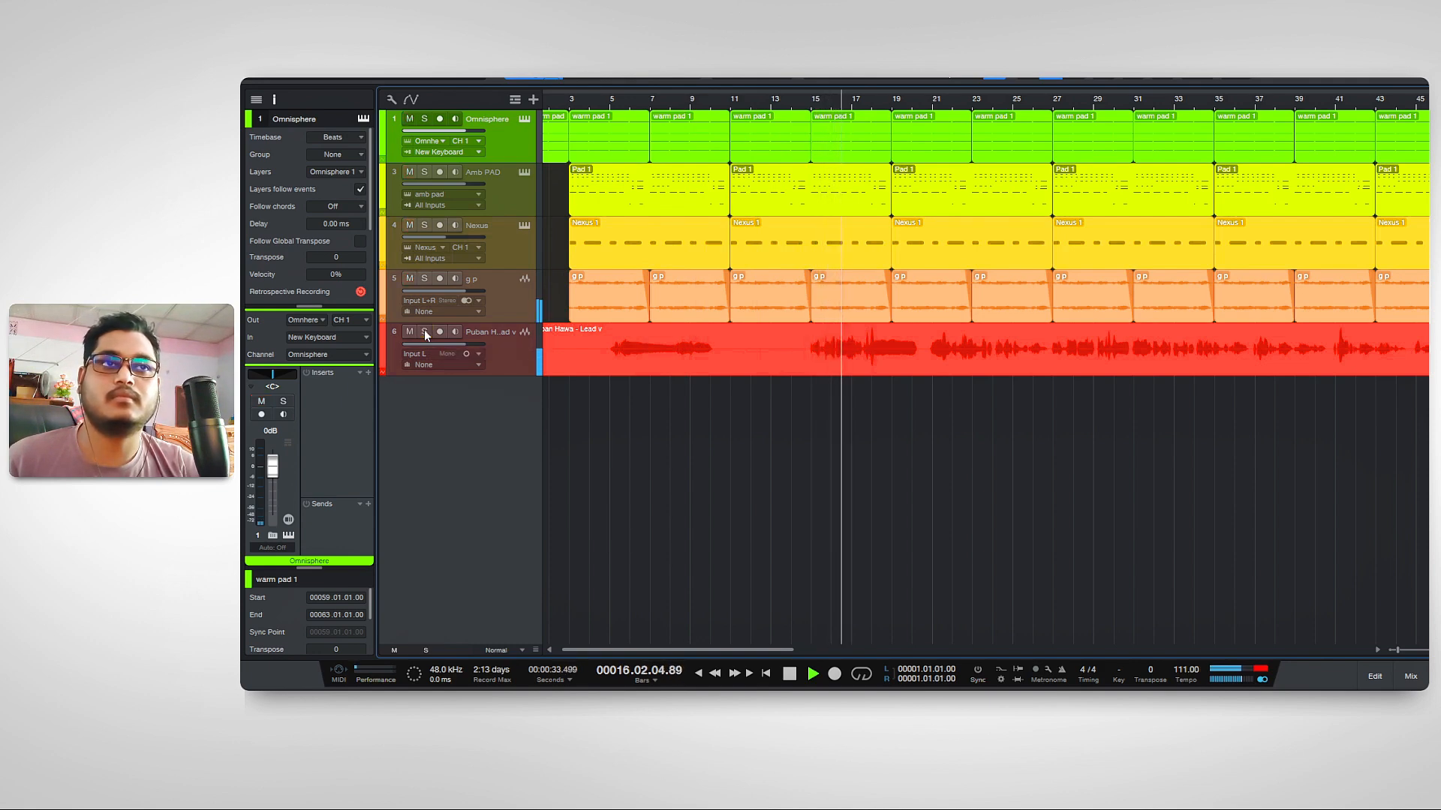
pyautogui.moveTo(682, 649); pyautogui.dragTo(683, 660)
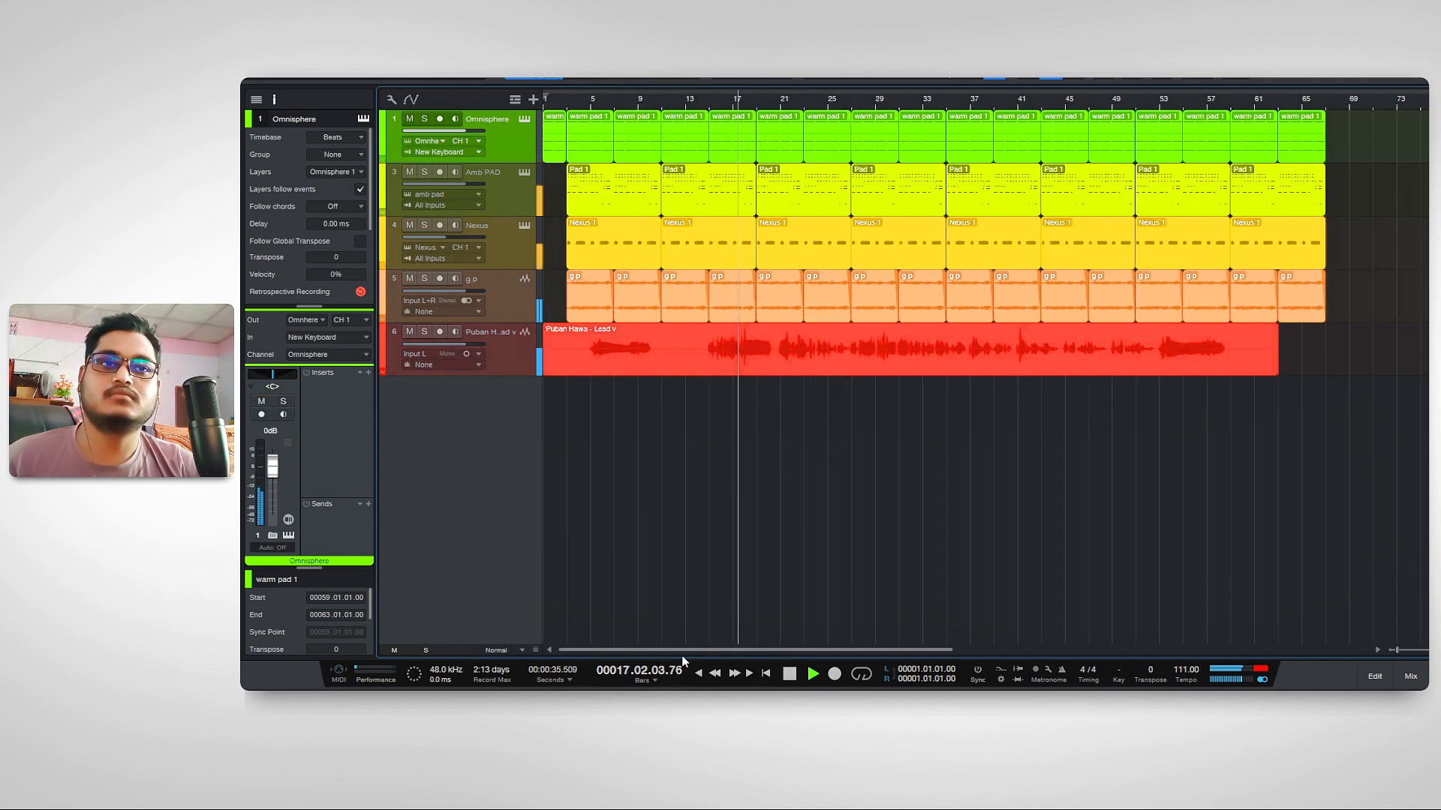
pyautogui.scroll(3, 645, 106)
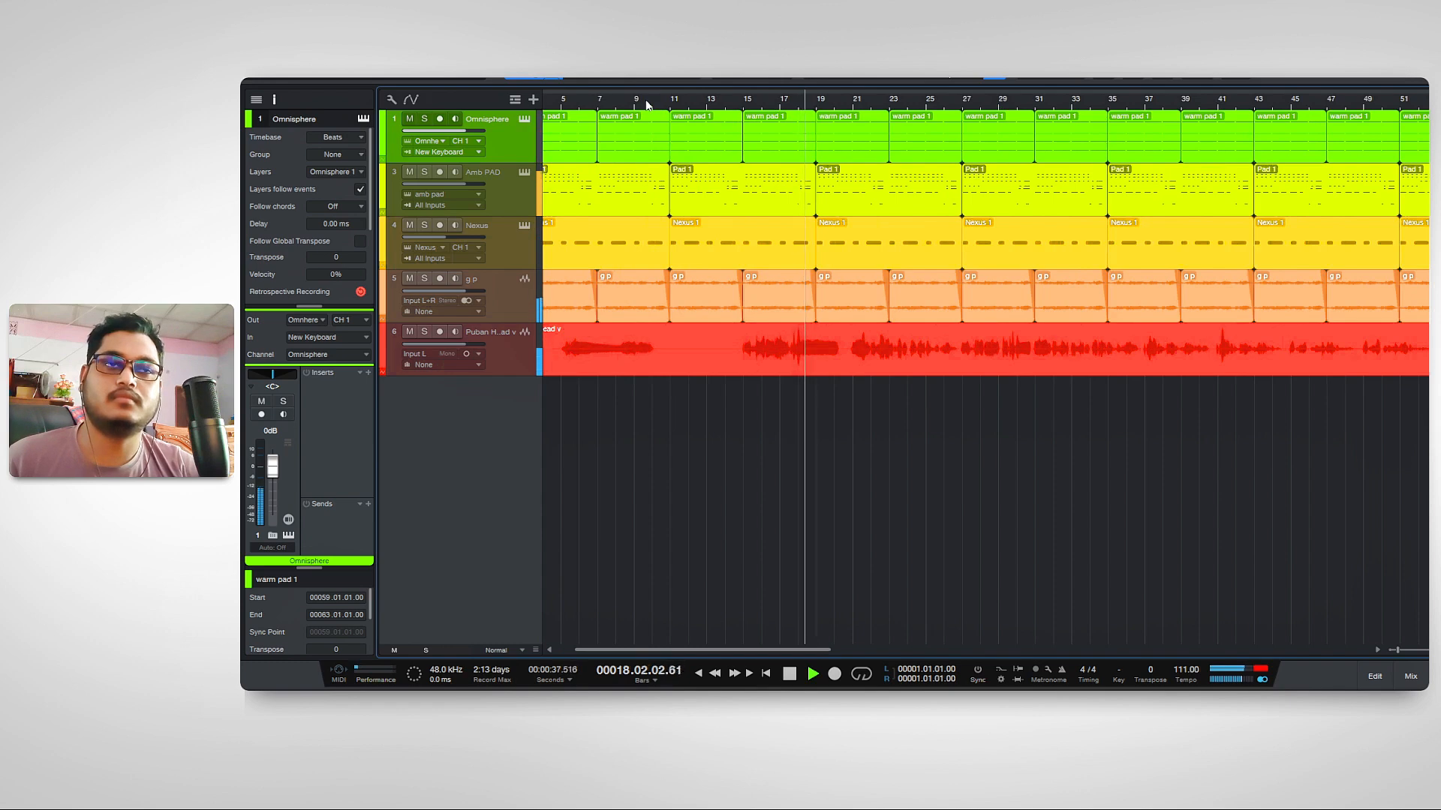
pyautogui.hscroll(-2, 661, 120)
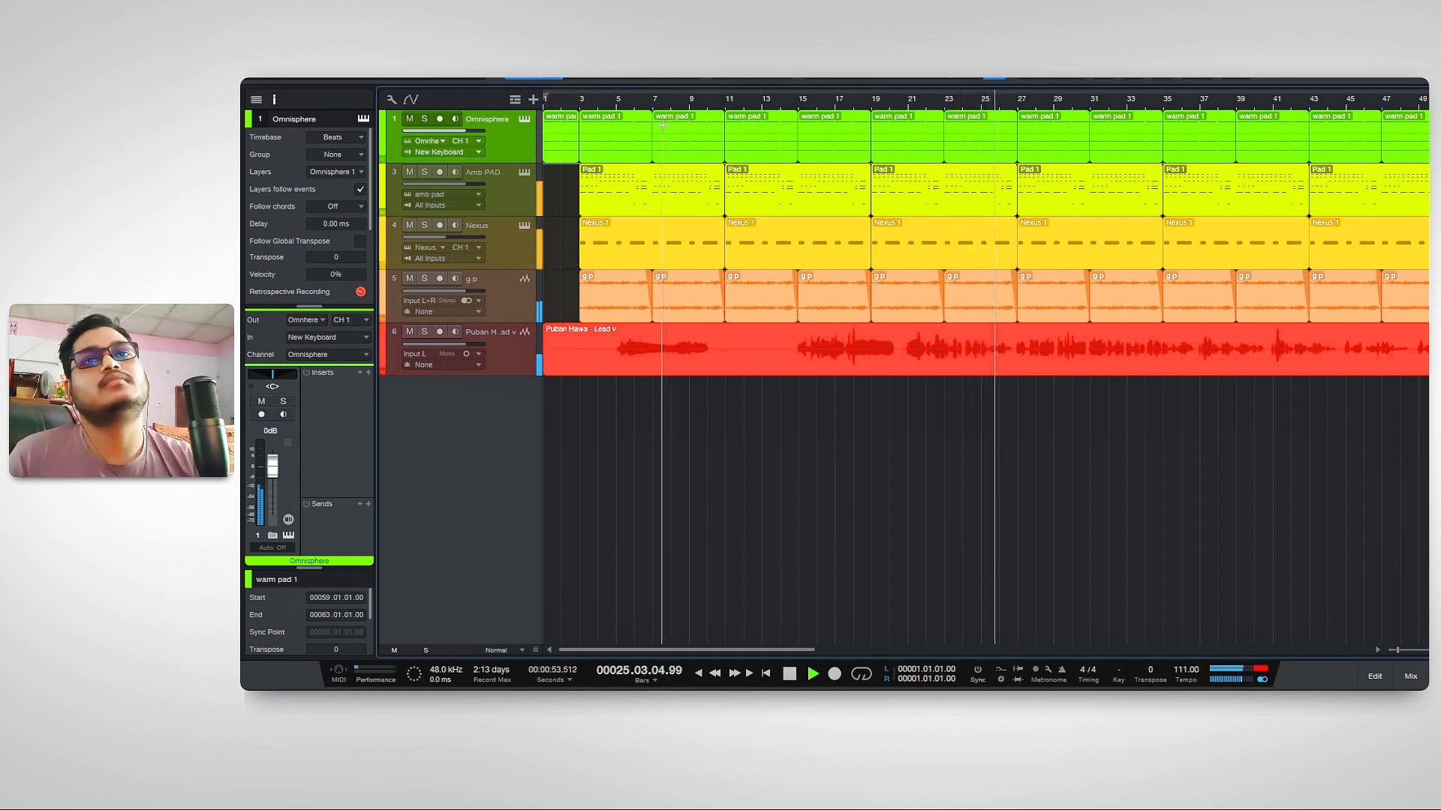
pyautogui.scroll(-3, 736, 109)
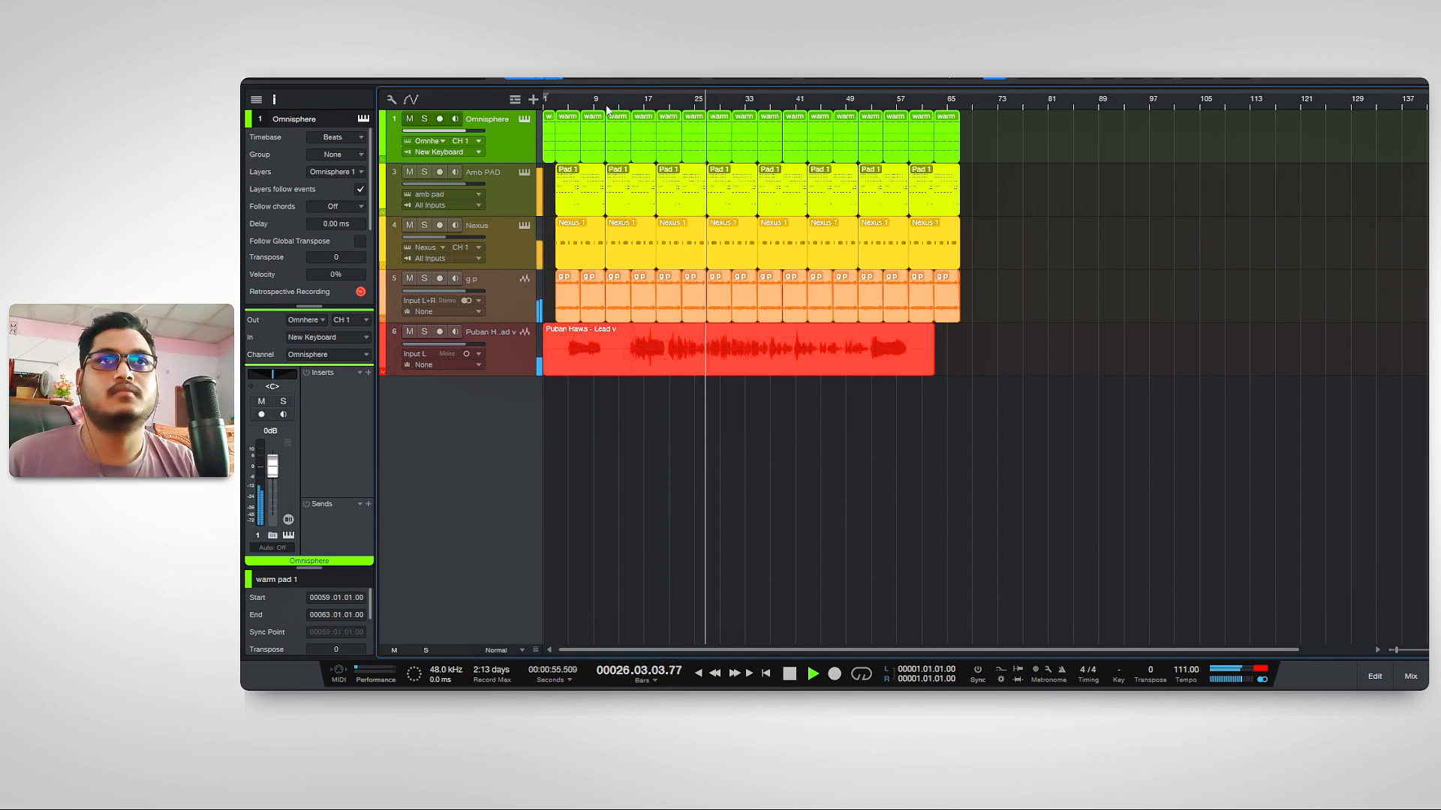
# Stop playback of the full arrangement.
pyautogui.scroll(3, 608, 109)
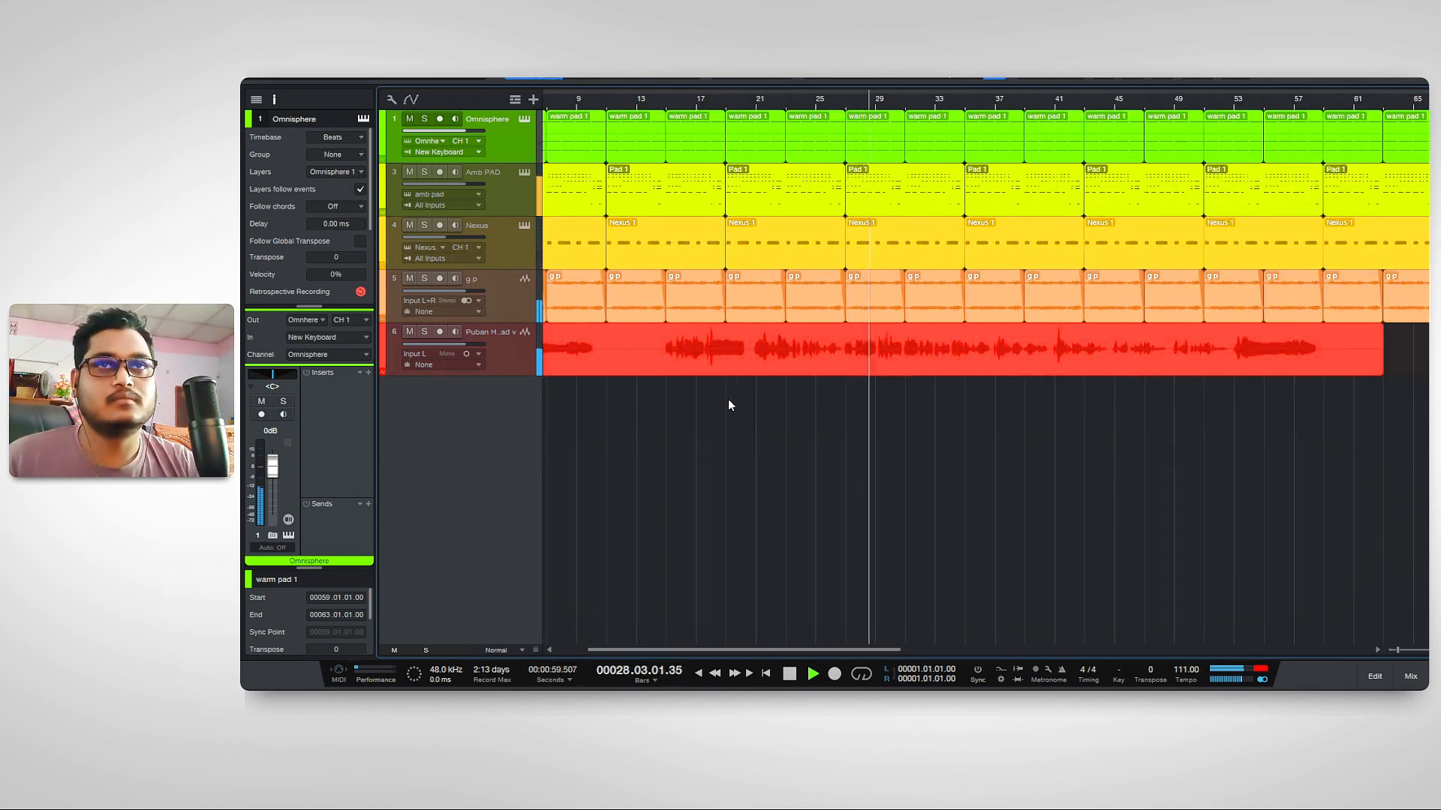
pyautogui.press('space')
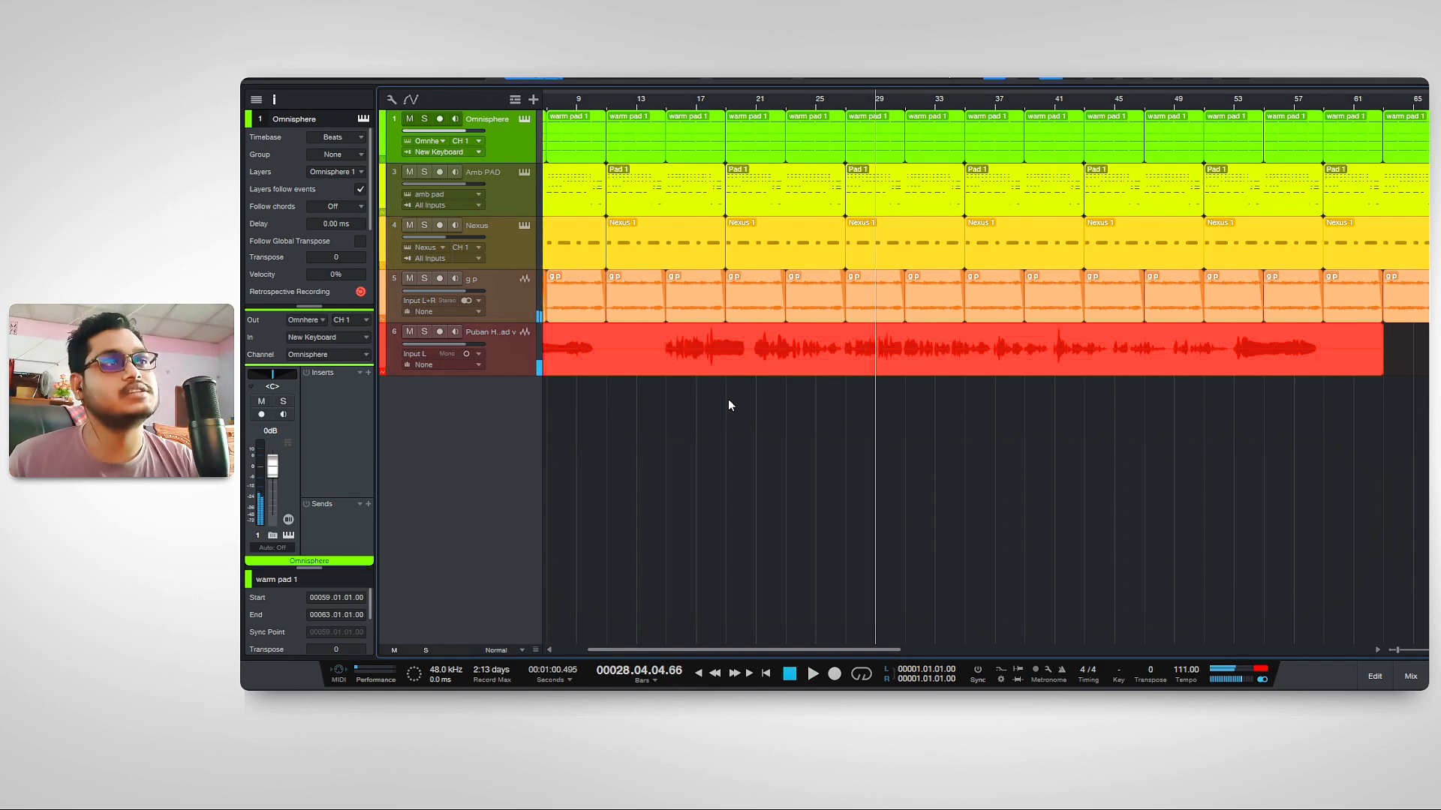
pyautogui.moveTo(746, 650); pyautogui.dragTo(717, 650)
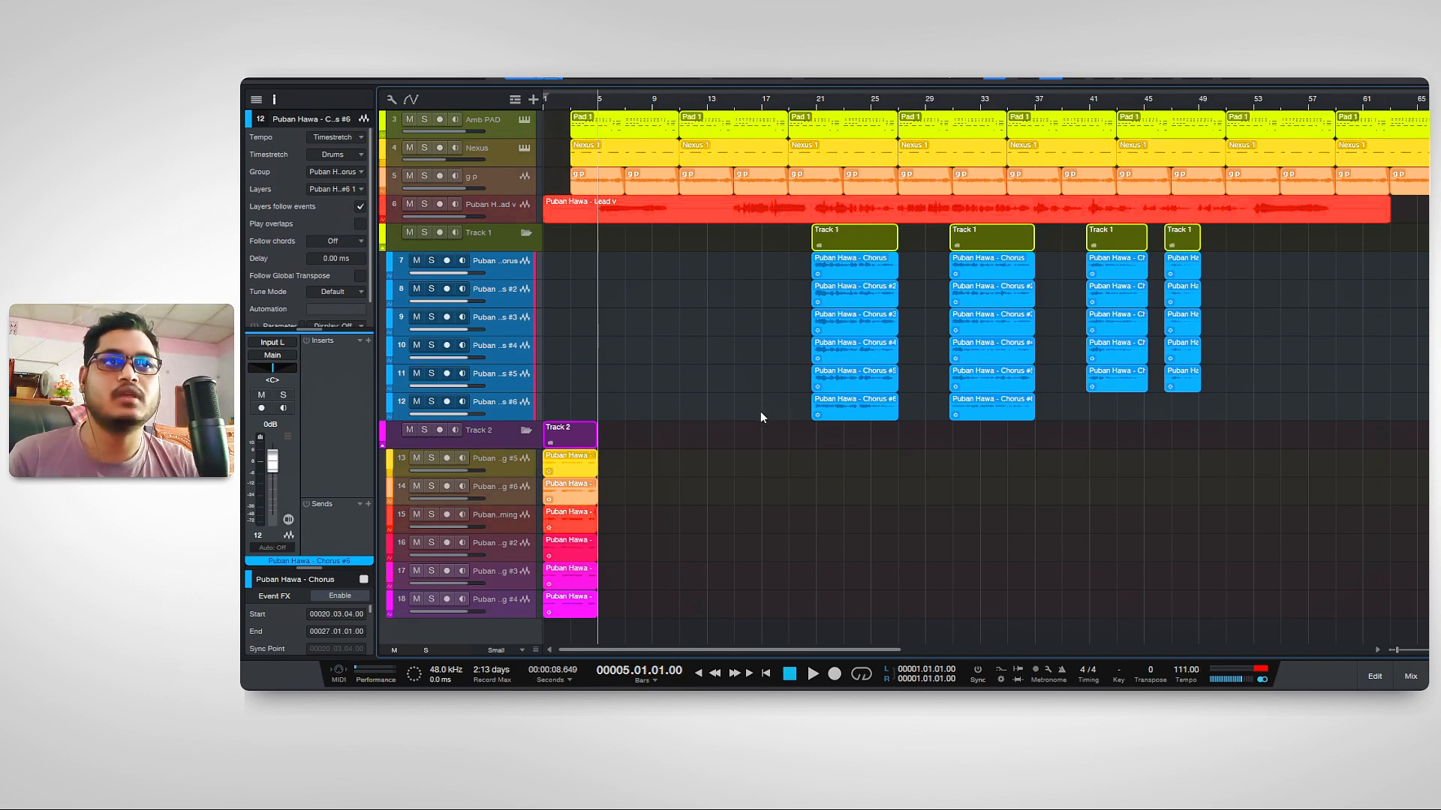
# Play the song from the start and listen through the humming section to about bar 5.
pyautogui.click(814, 105)
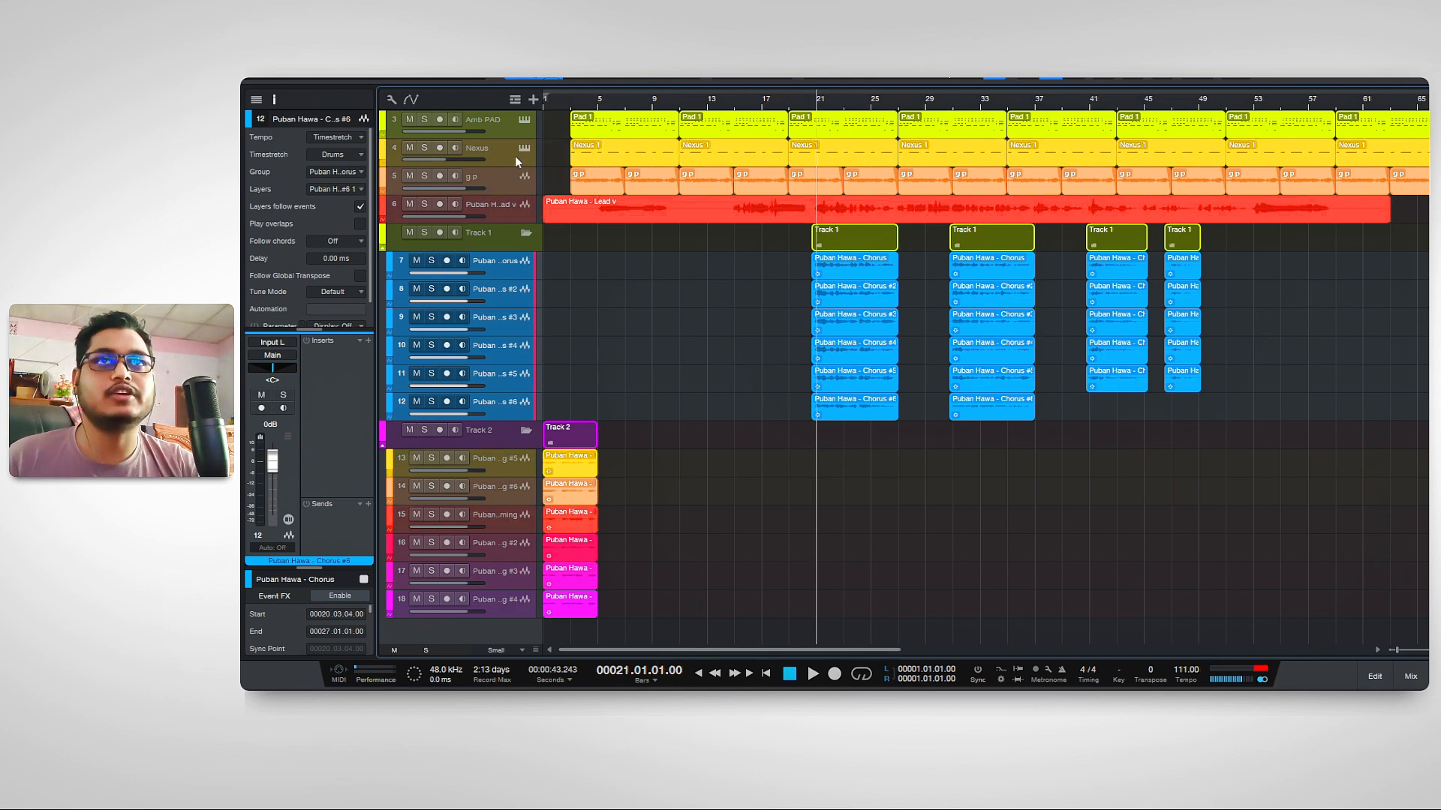
pyautogui.click(702, 670)
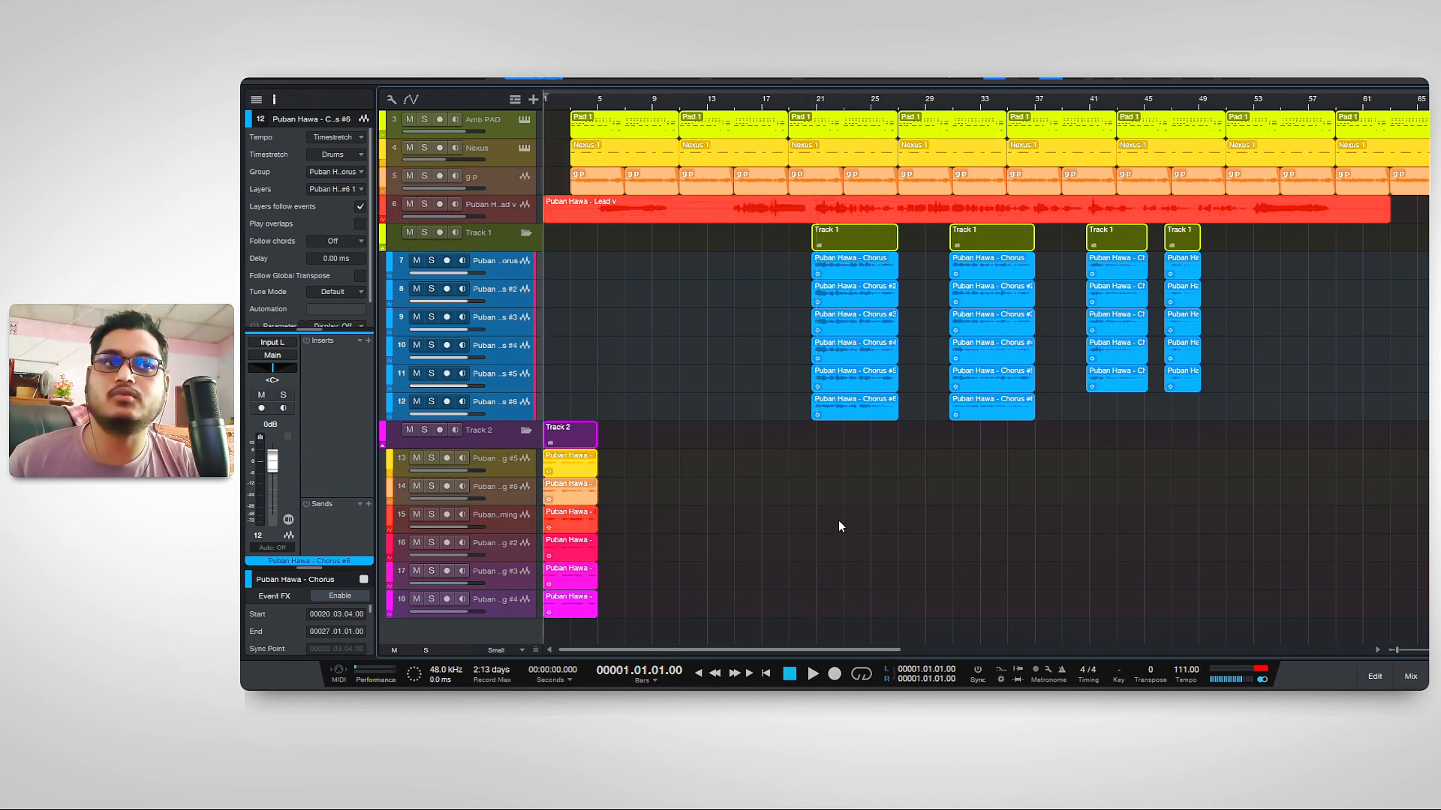
pyautogui.press('space')
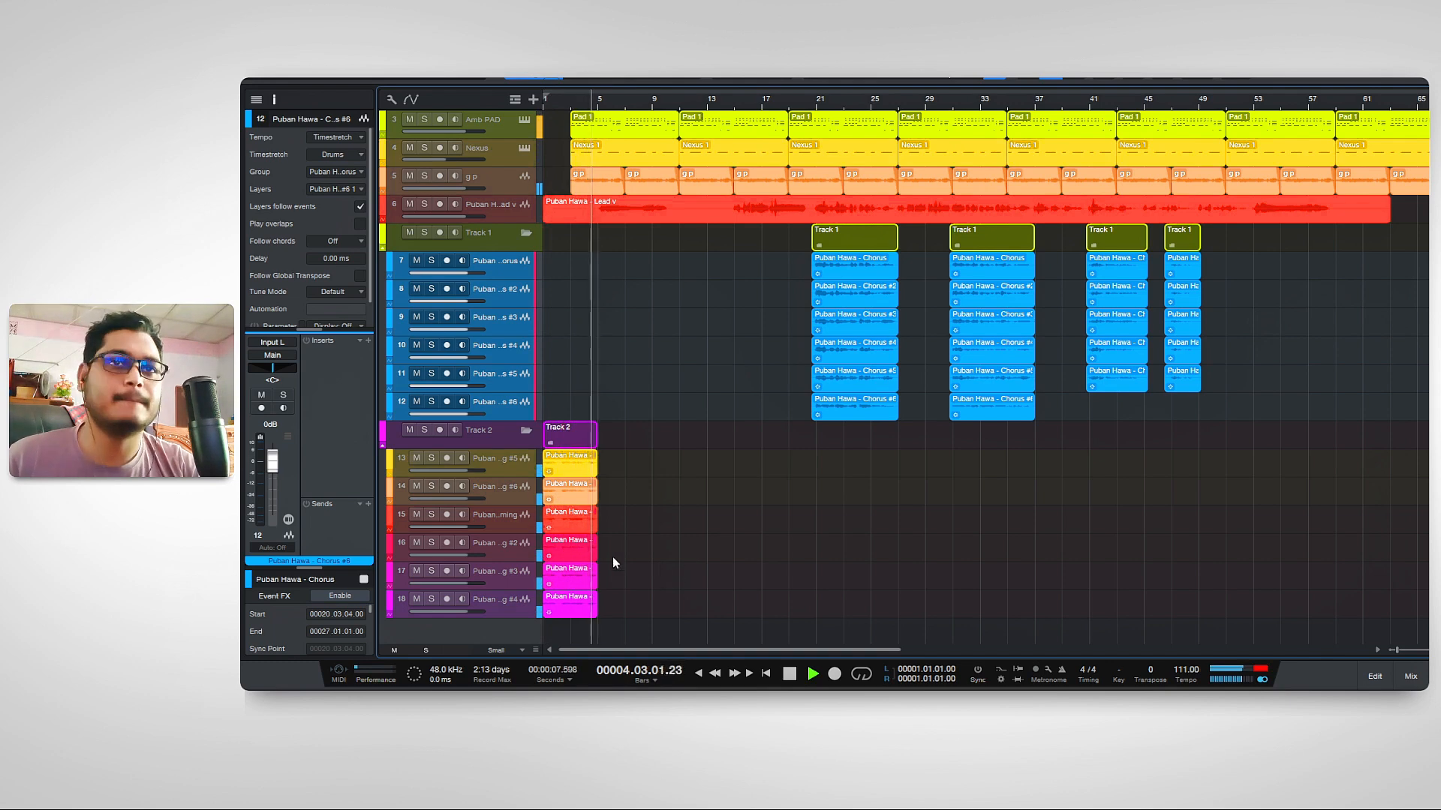
pyautogui.press('space')
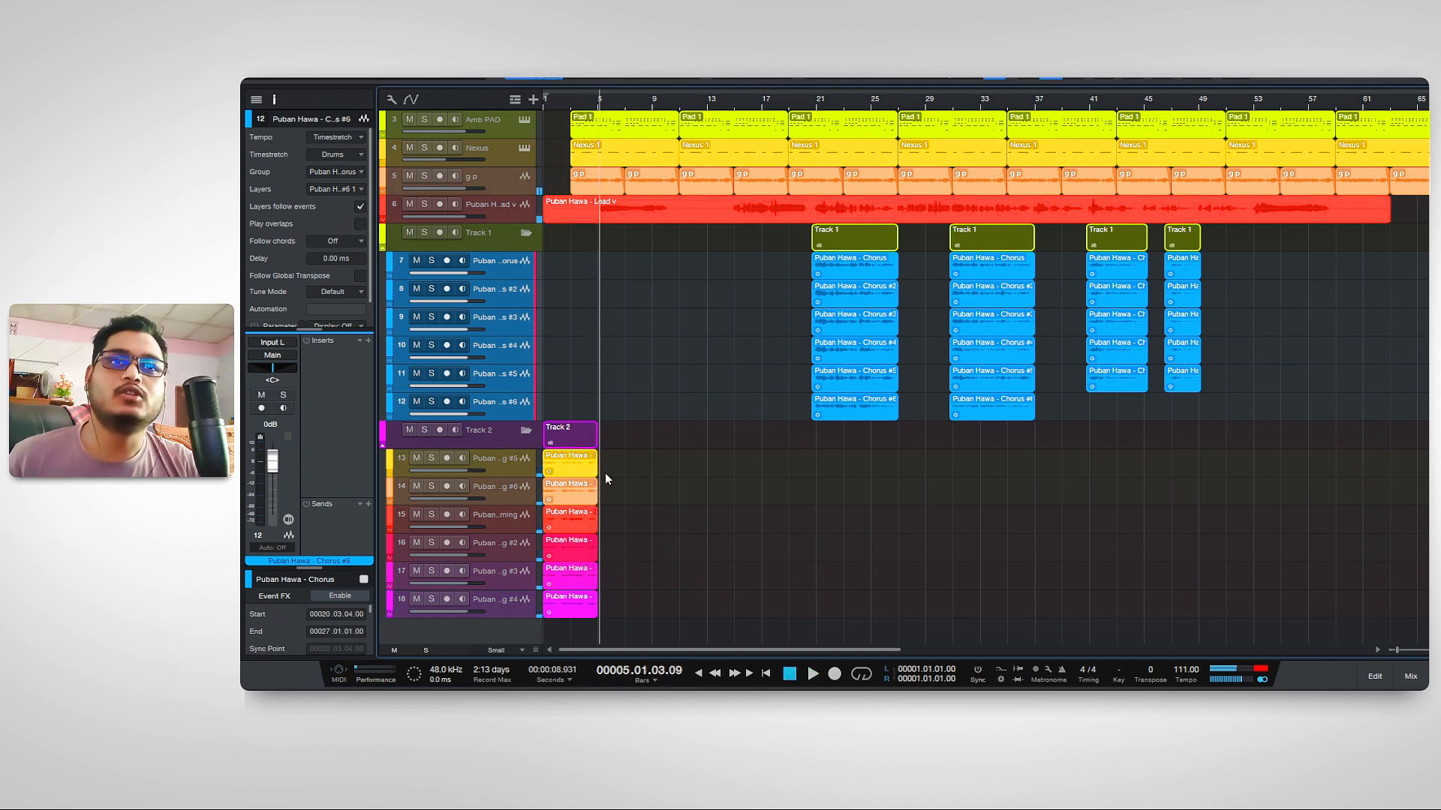
# Duplicate the six humming clips end to end up to bar 65 and collapse the Track 2 folder.
pyautogui.moveTo(604, 473); pyautogui.dragTo(555, 641)
pyautogui.press('d')
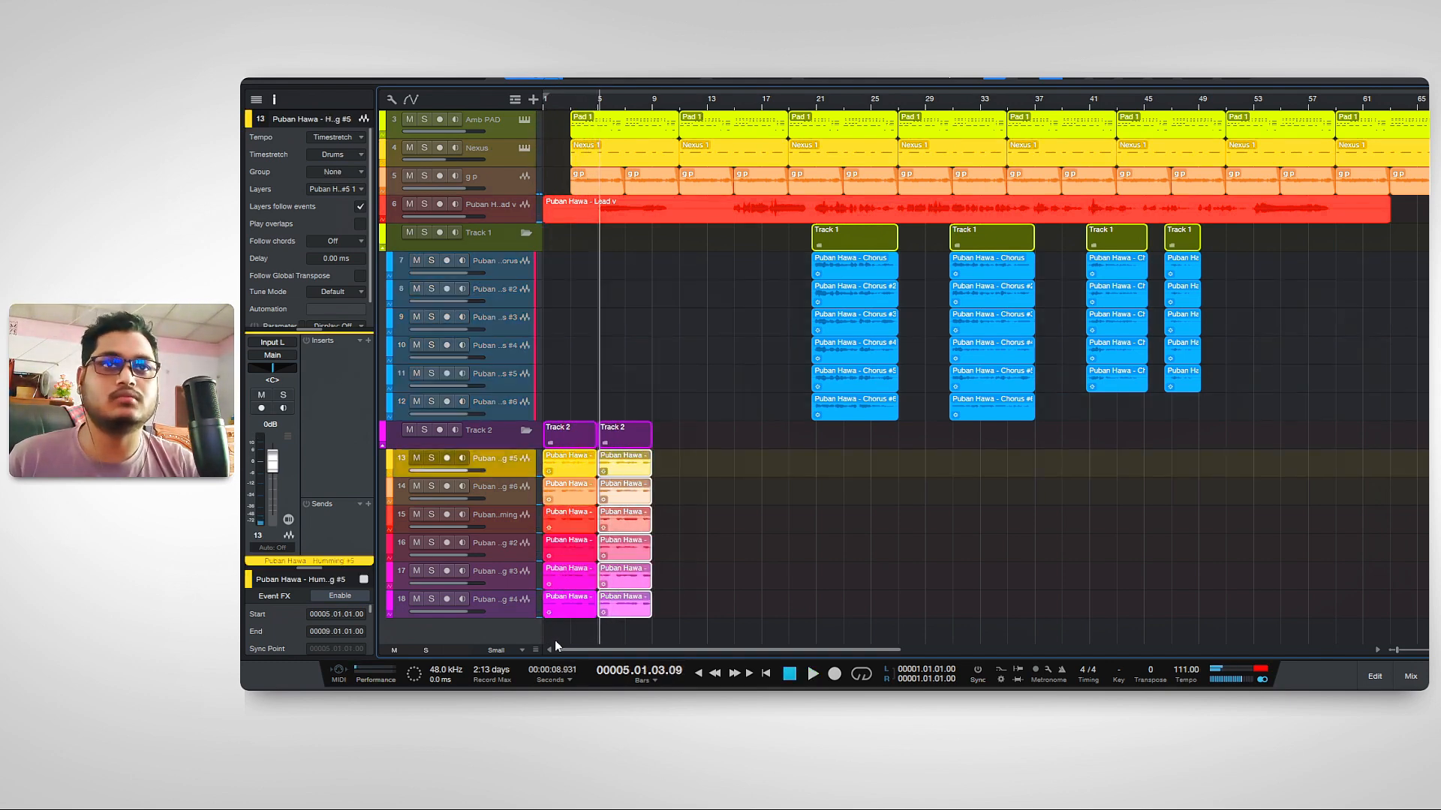
pyautogui.press('d')
pyautogui.press('d')
pyautogui.press('d')
pyautogui.press('d')
pyautogui.press('d')
pyautogui.press('d')
pyautogui.press('d')
pyautogui.press('d')
pyautogui.press('d')
pyautogui.press('d')
pyautogui.press('d')
pyautogui.press('d')
pyautogui.press('d')
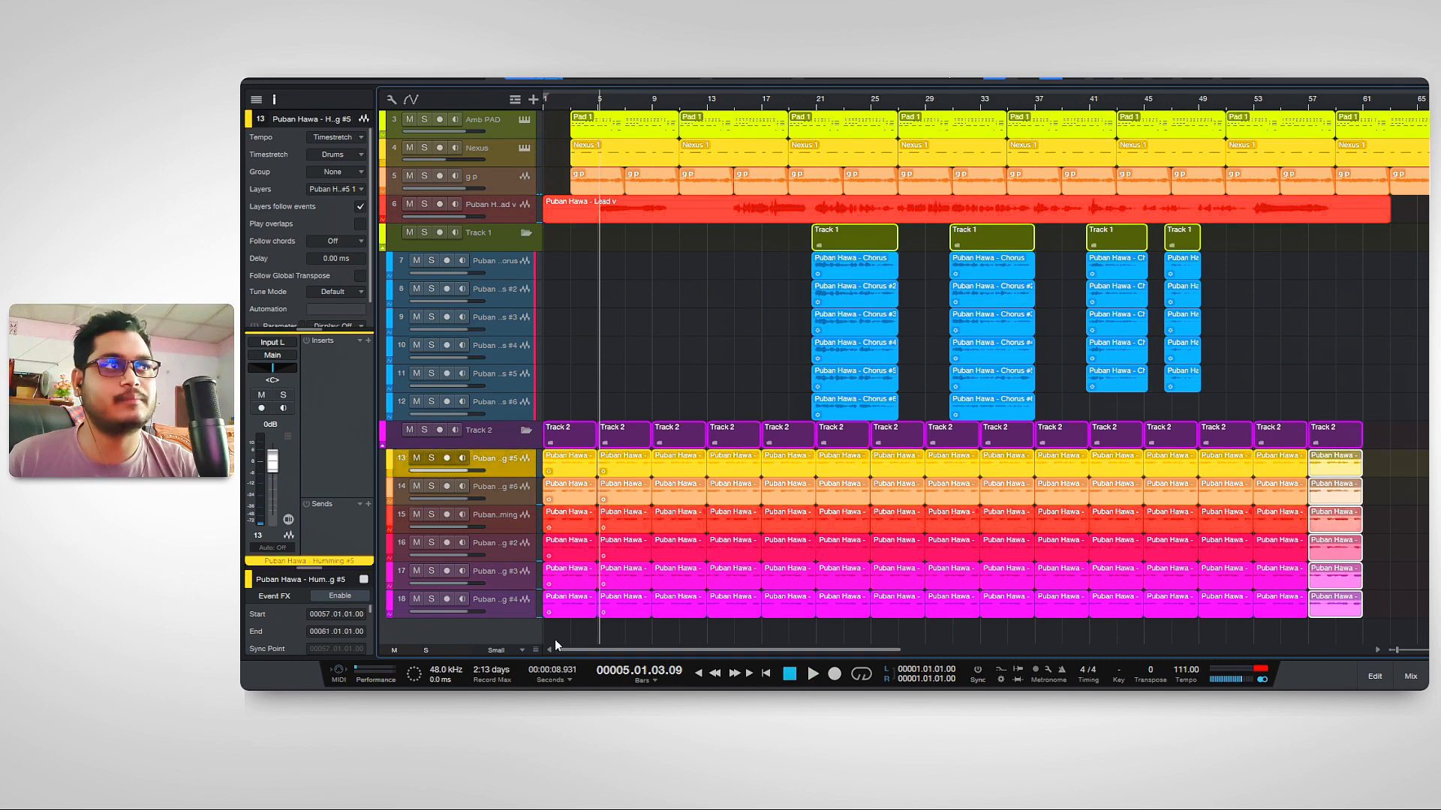
pyautogui.press('d')
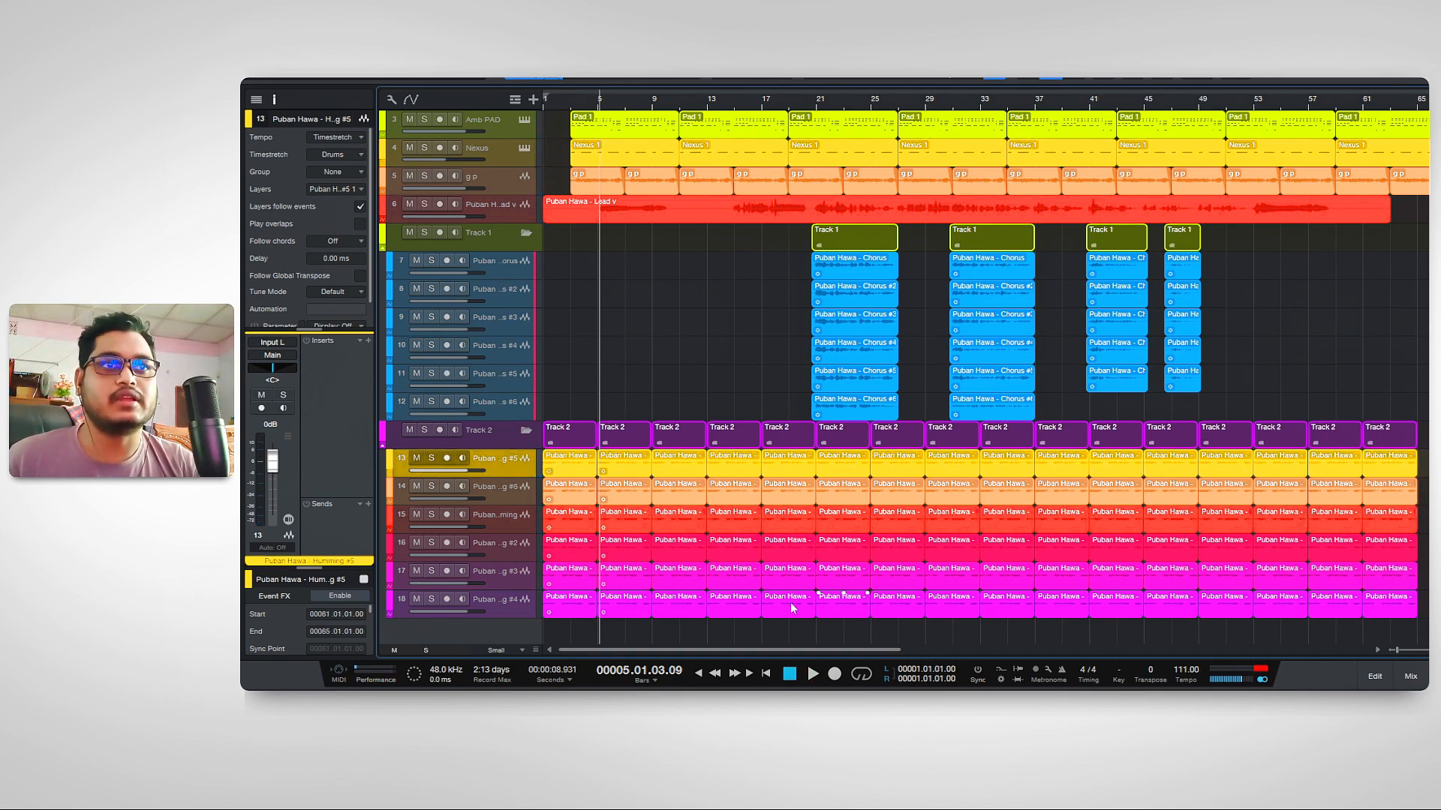
pyautogui.click(526, 430)
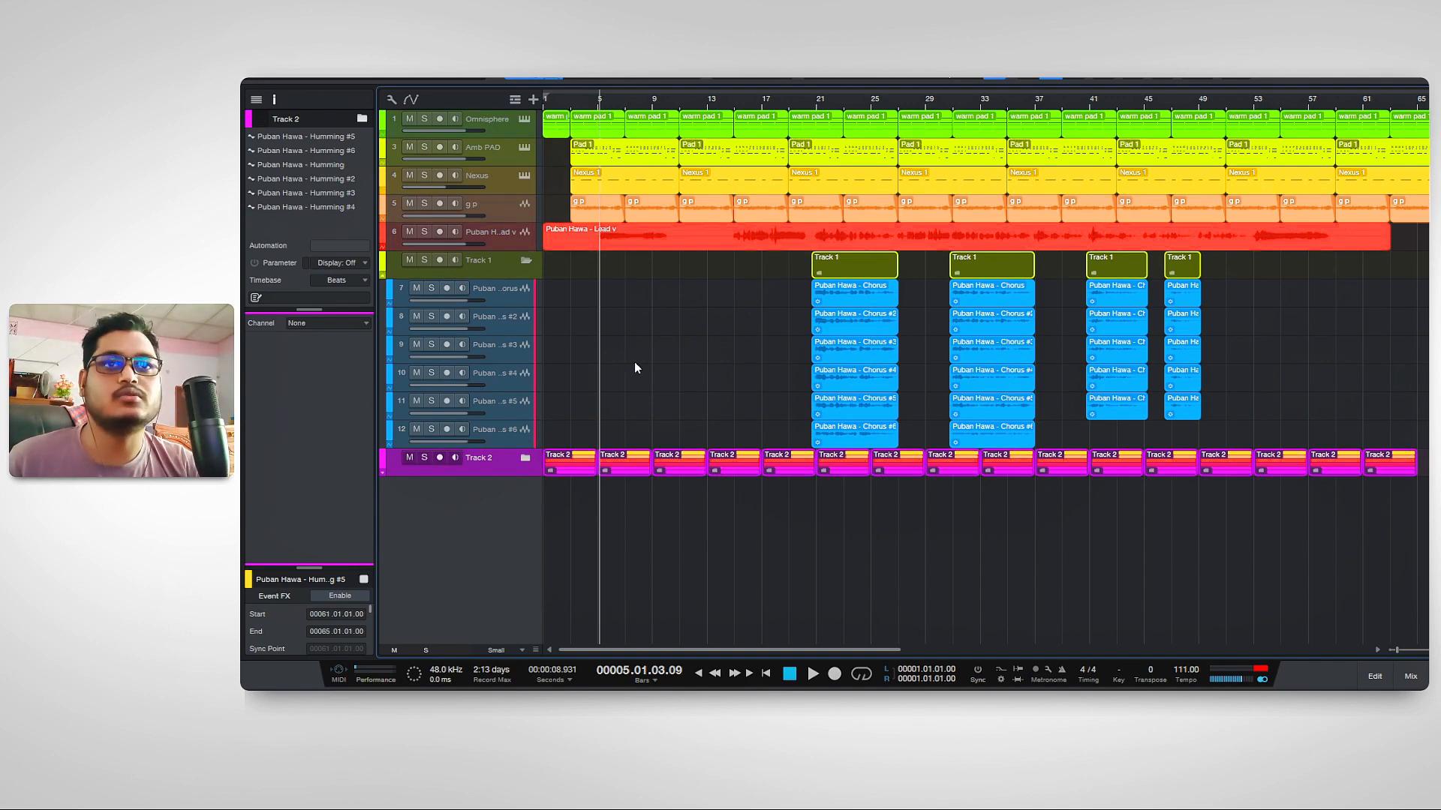
# Play the arrangement from bar 20 to hear the chorus vocal layers in Track 1.
pyautogui.click(802, 106)
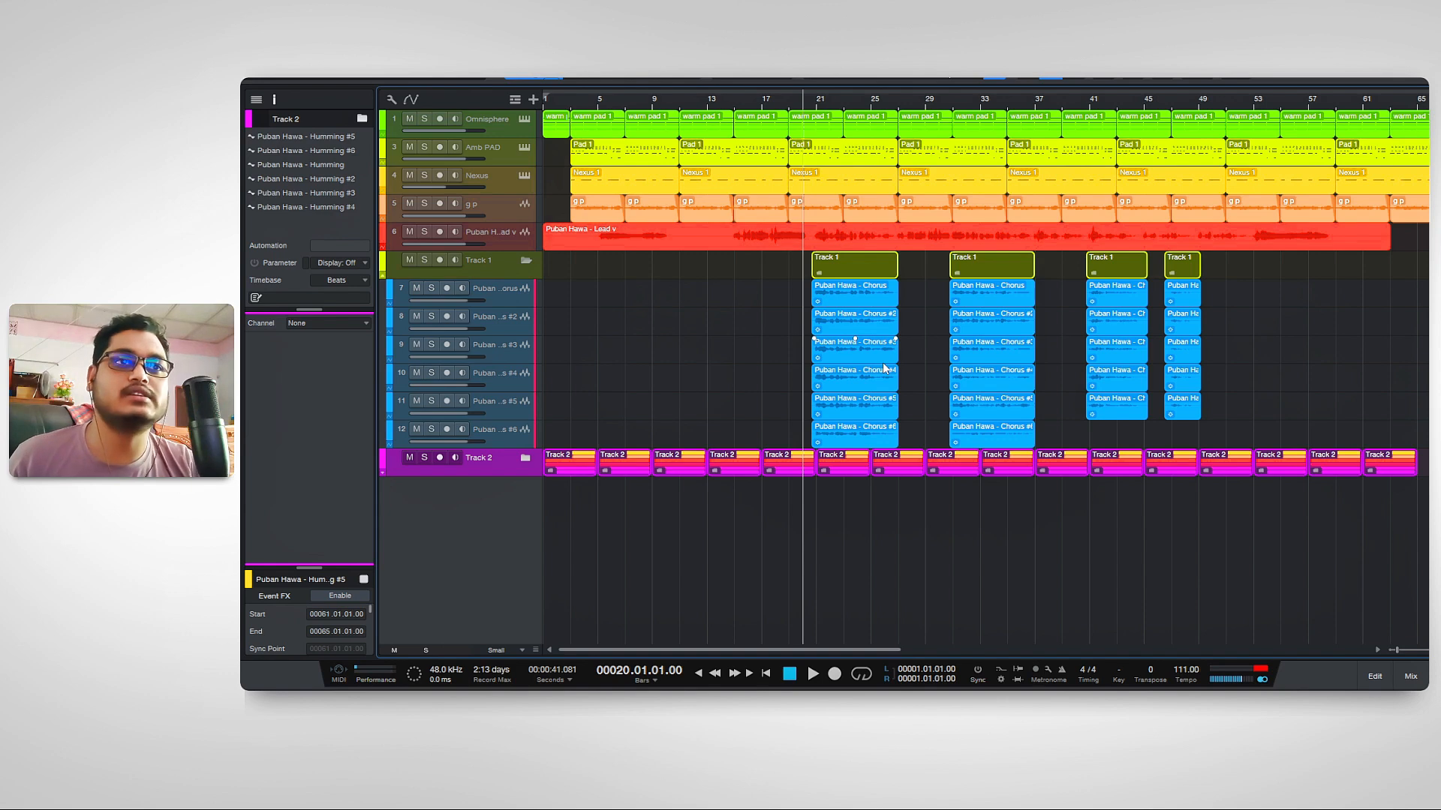
pyautogui.press('space')
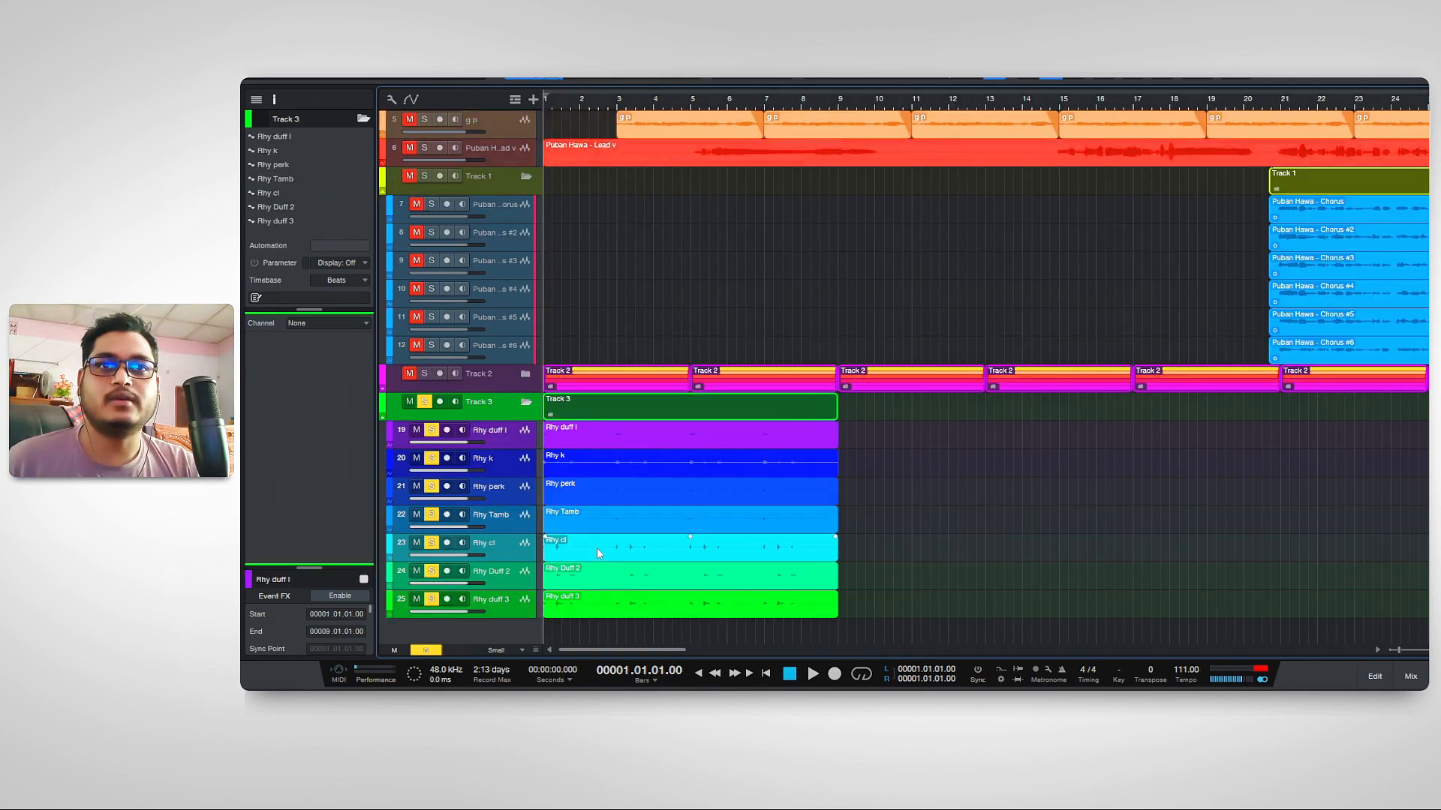
# Listen to the soloed Track 3 rhythm folder from the start and enlarge the clip waveforms.
pyautogui.click(815, 678)
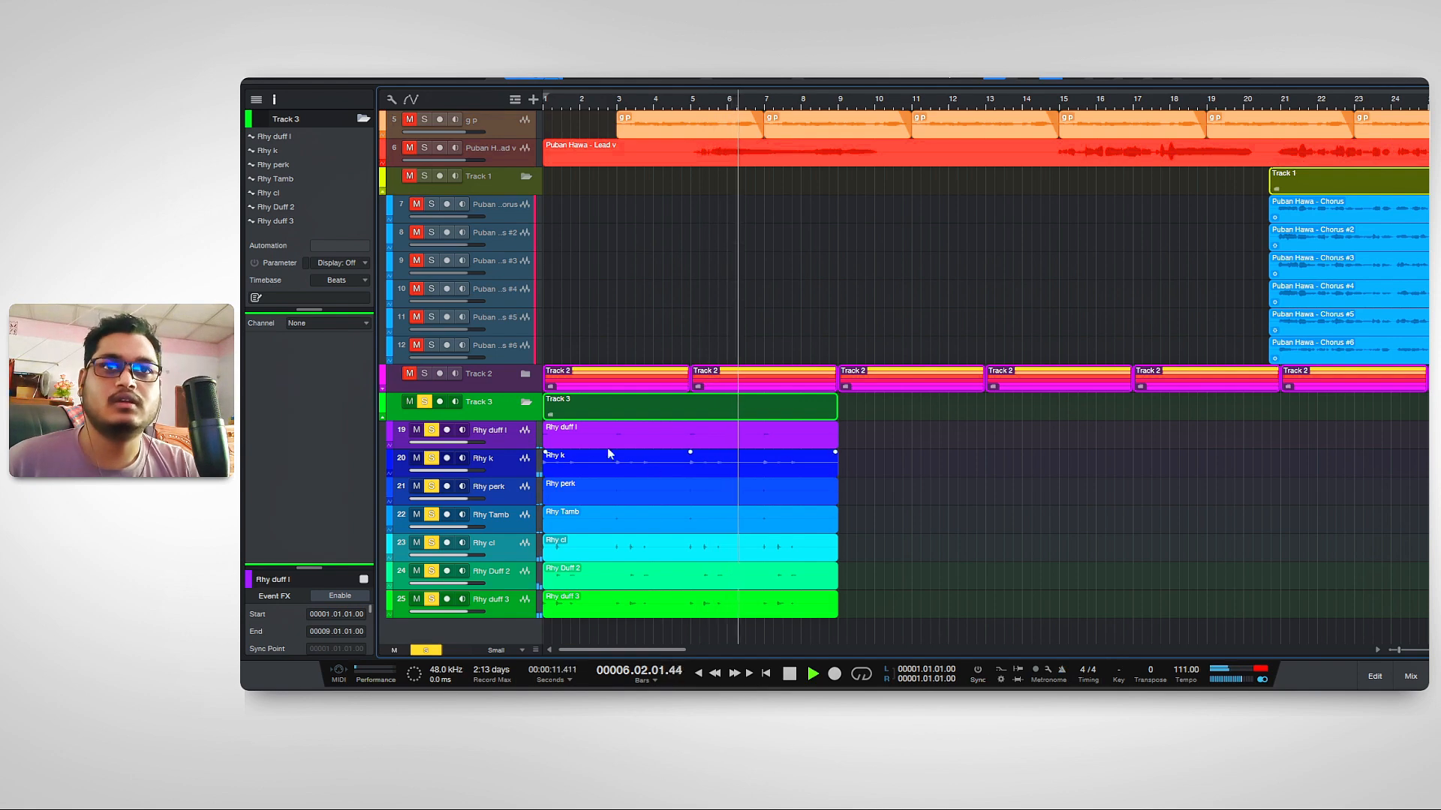
pyautogui.press('space')
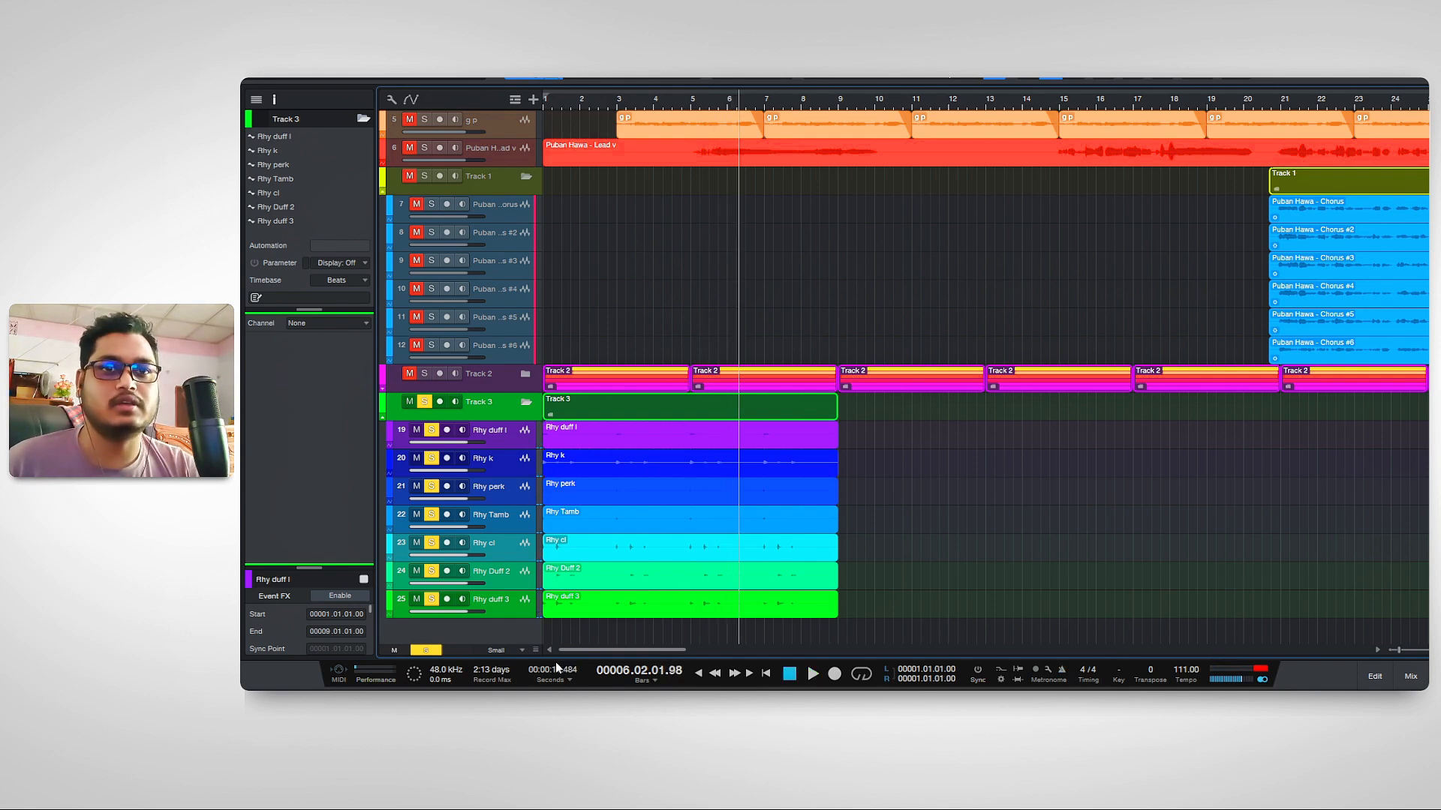
pyautogui.scroll(2, 533, 616)
pyautogui.scroll(-2, 533, 617)
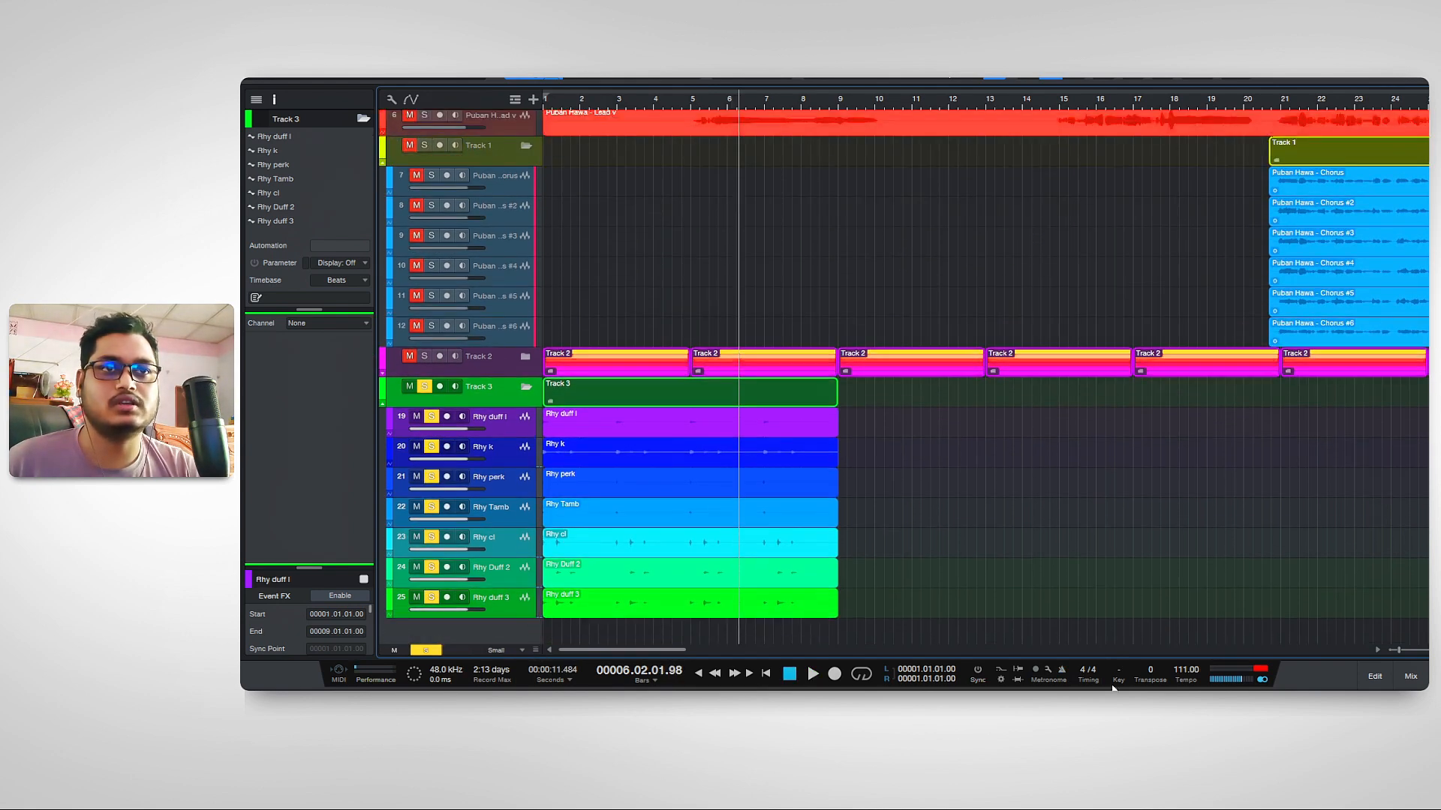
pyautogui.scroll(4, 588, 607)
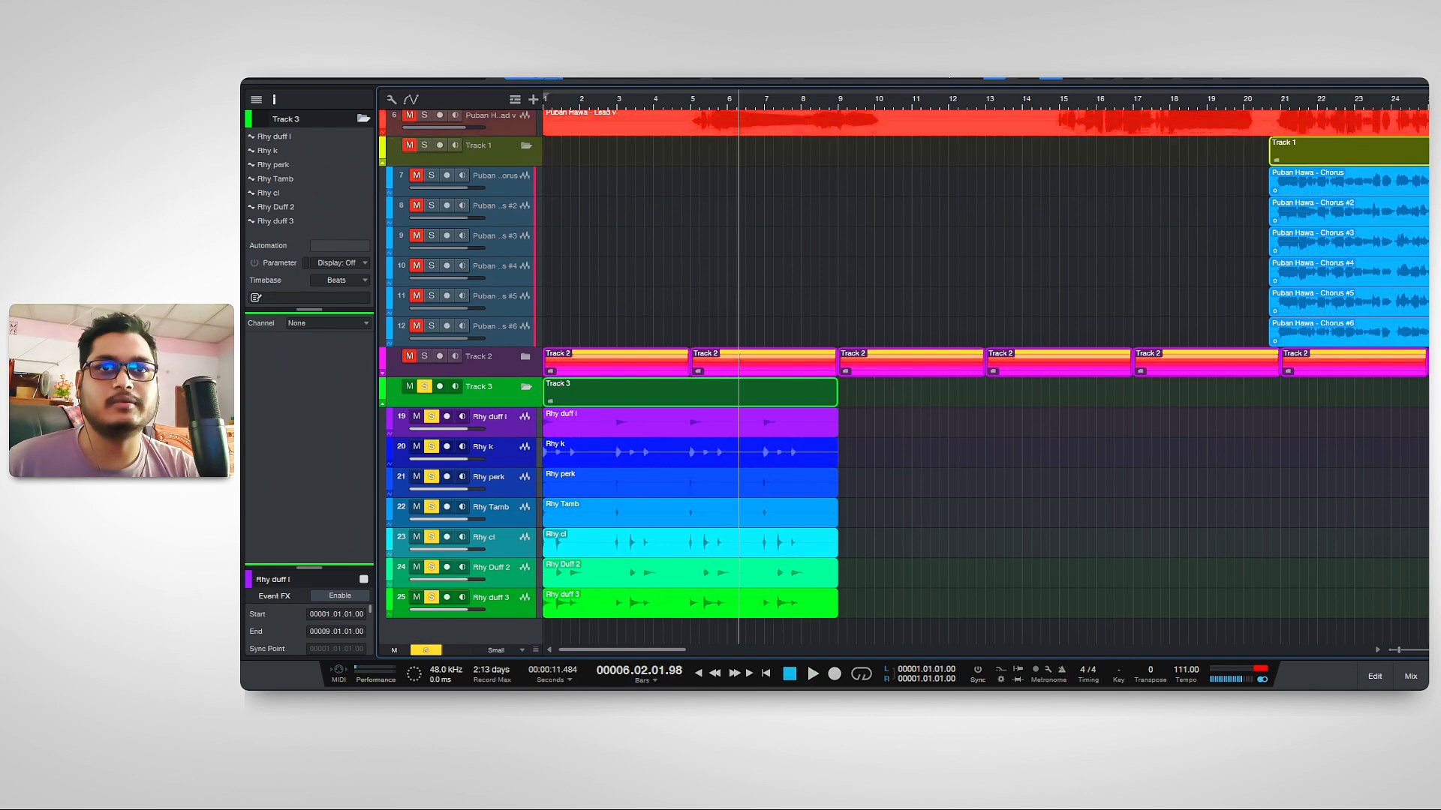
# Solo only the Rhy duff I track within the Track 3 folder and audition it from the start.
pyautogui.click(556, 111)
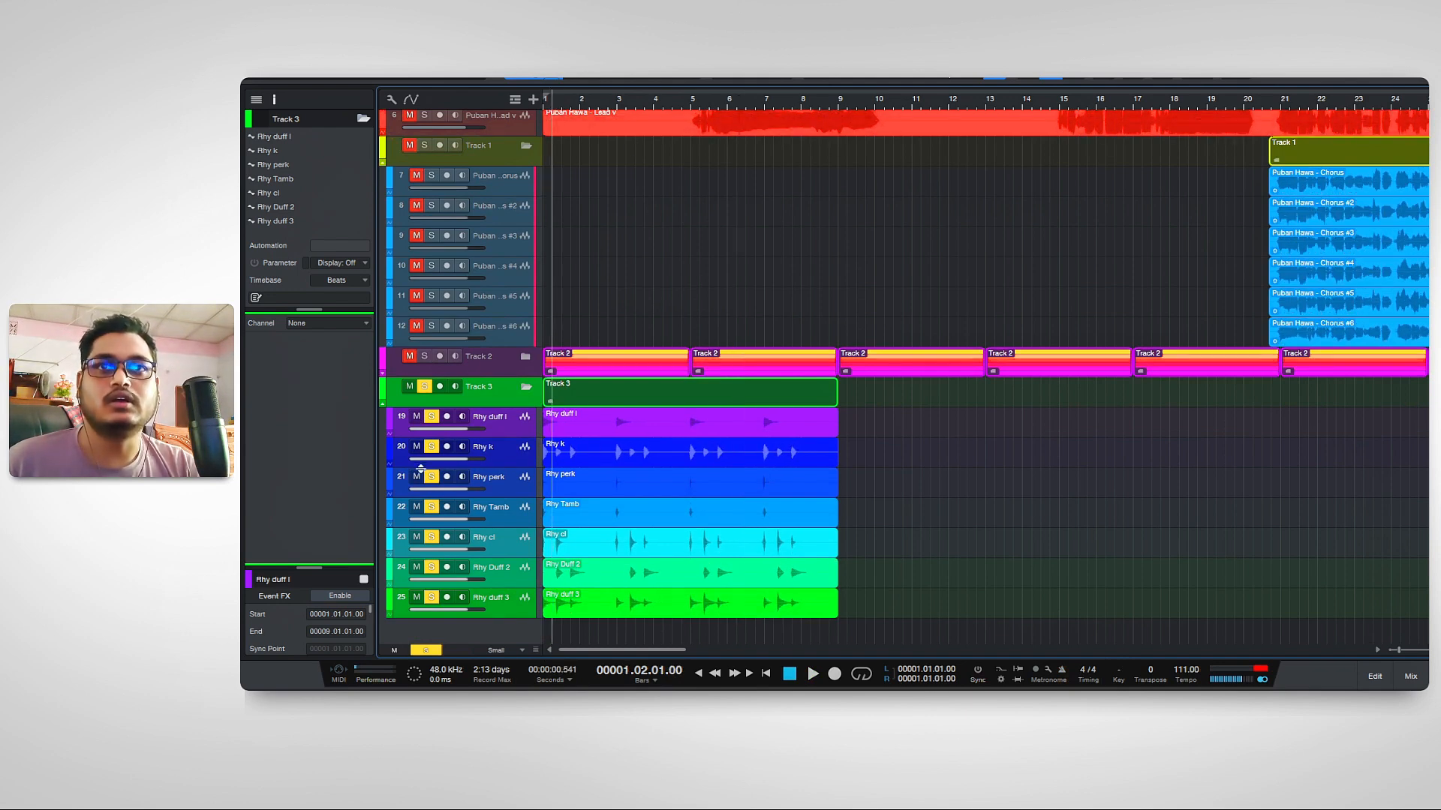
pyautogui.click(424, 387)
pyautogui.click(432, 416)
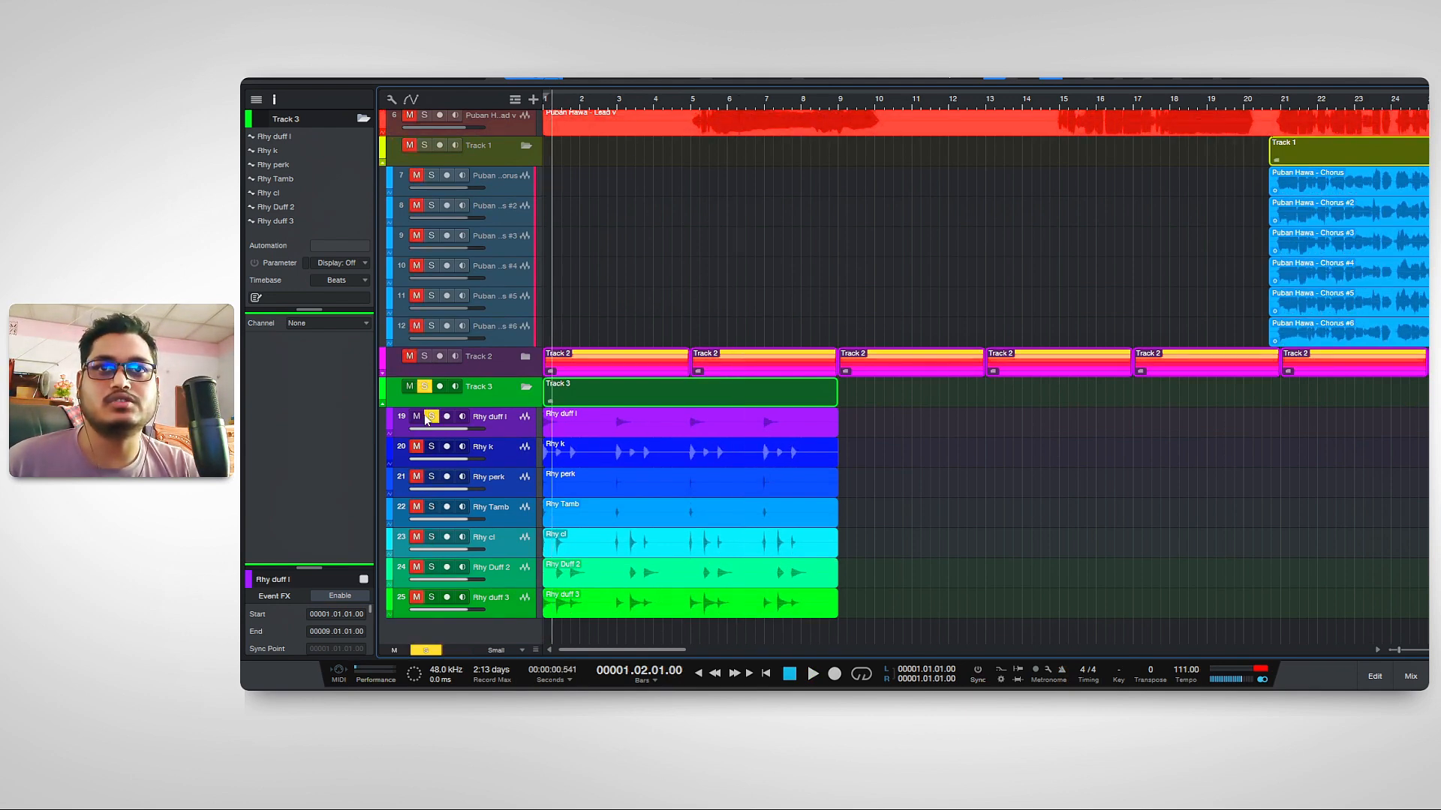
pyautogui.click(699, 675)
pyautogui.press('space')
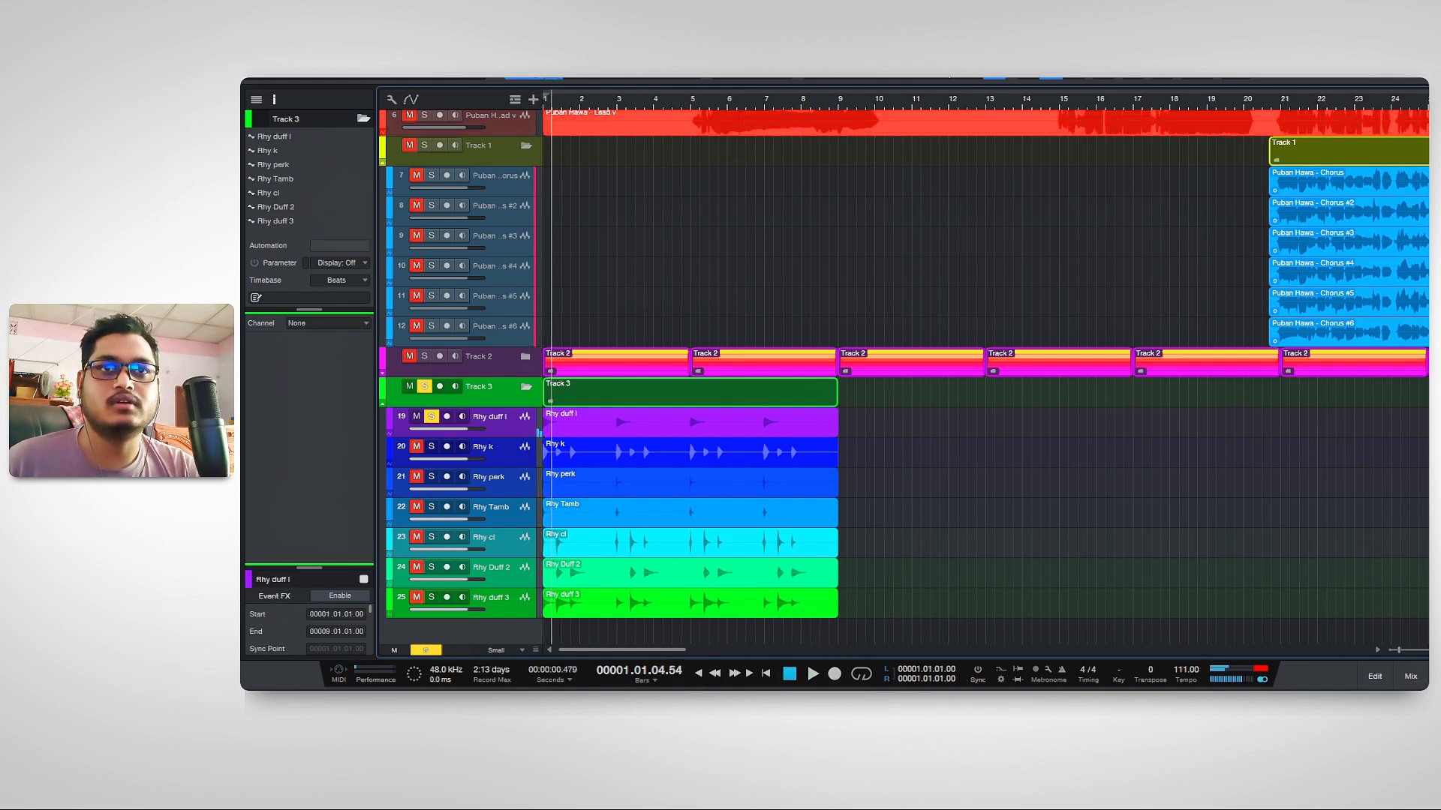
# Add the Rhy k track to the solo and play the two rhythm tracks from the start.
pyautogui.click(431, 446)
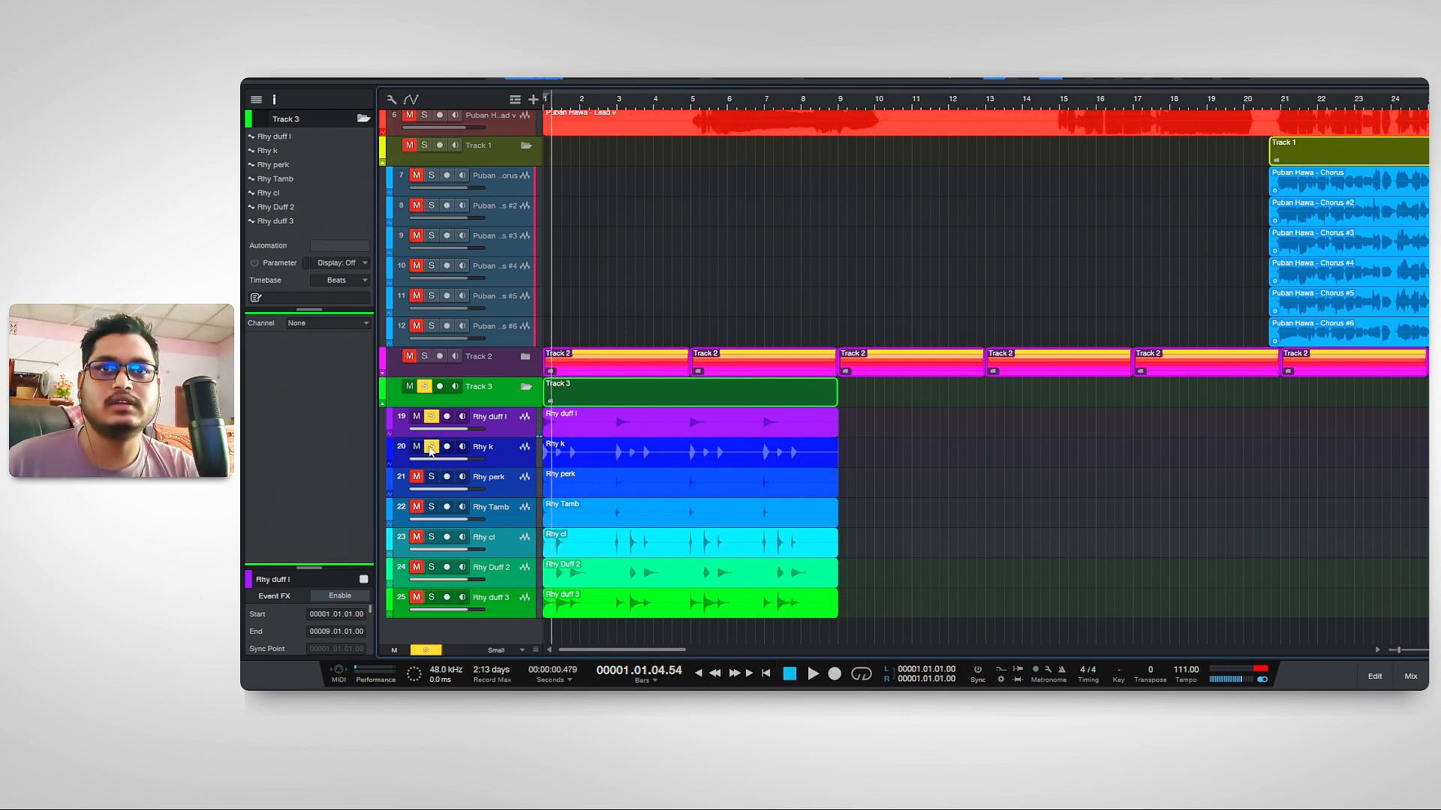
pyautogui.click(699, 674)
pyautogui.press('space')
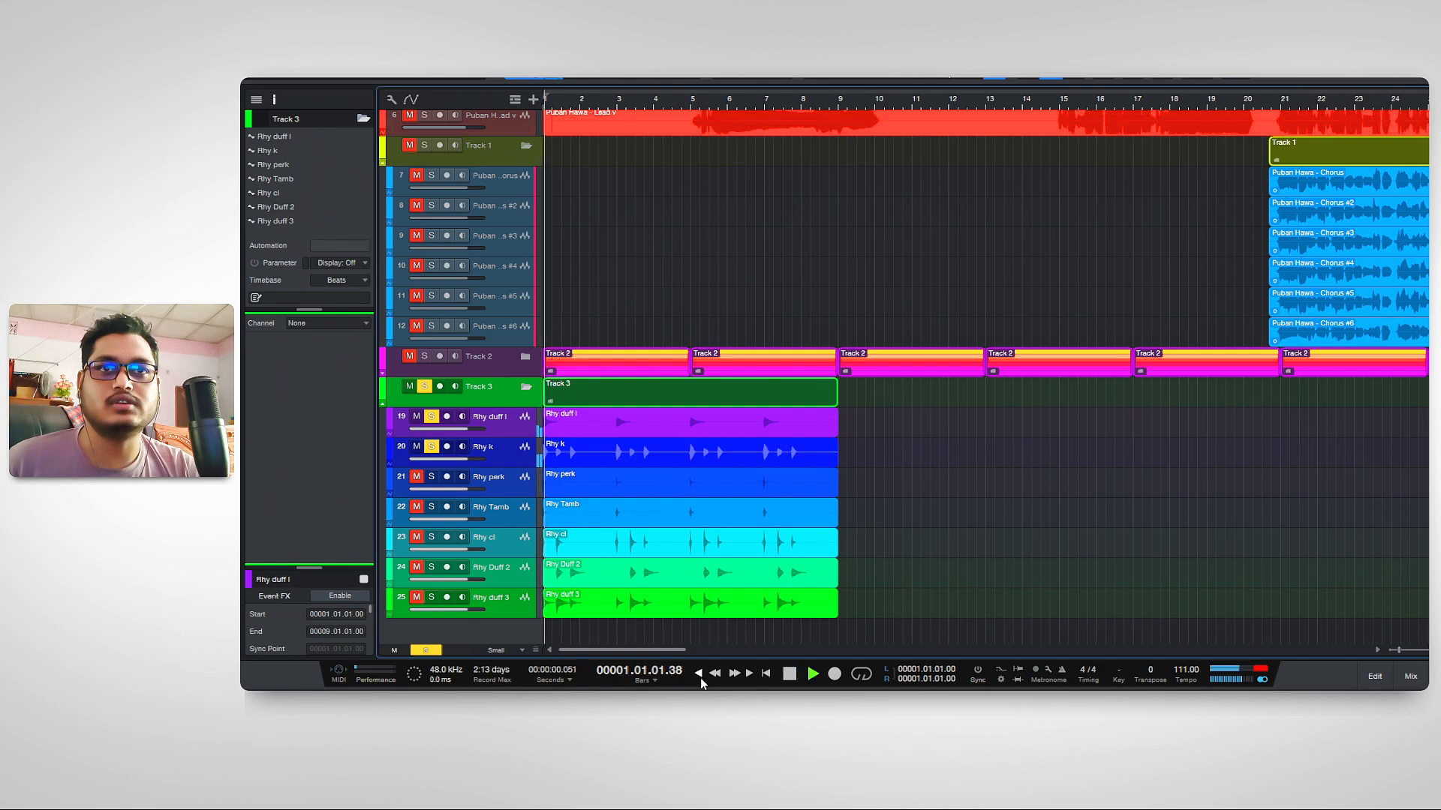
pyautogui.press('space')
# Solo the Rhy perk track too and play the opening twice from the start.
pyautogui.click(431, 477)
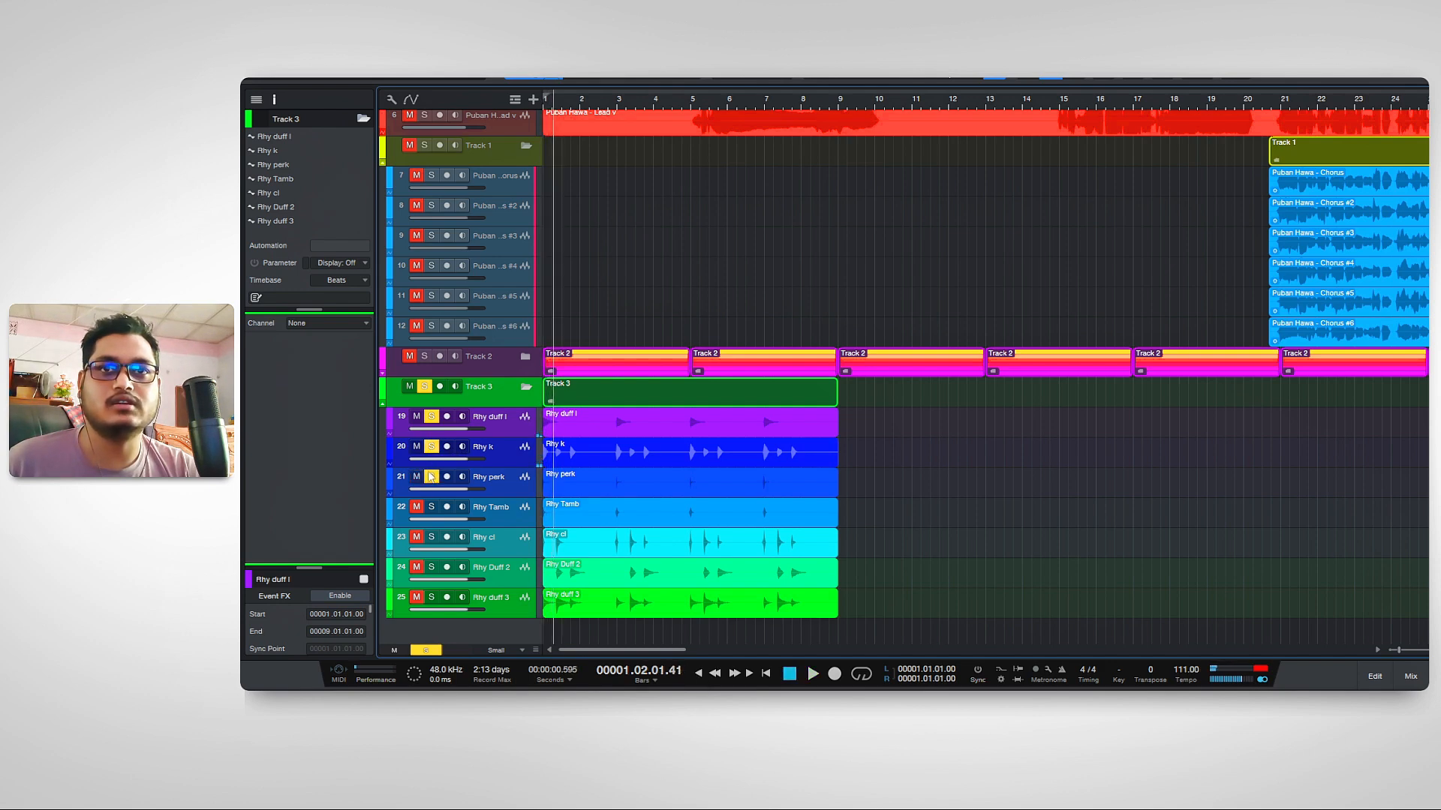
pyautogui.click(699, 675)
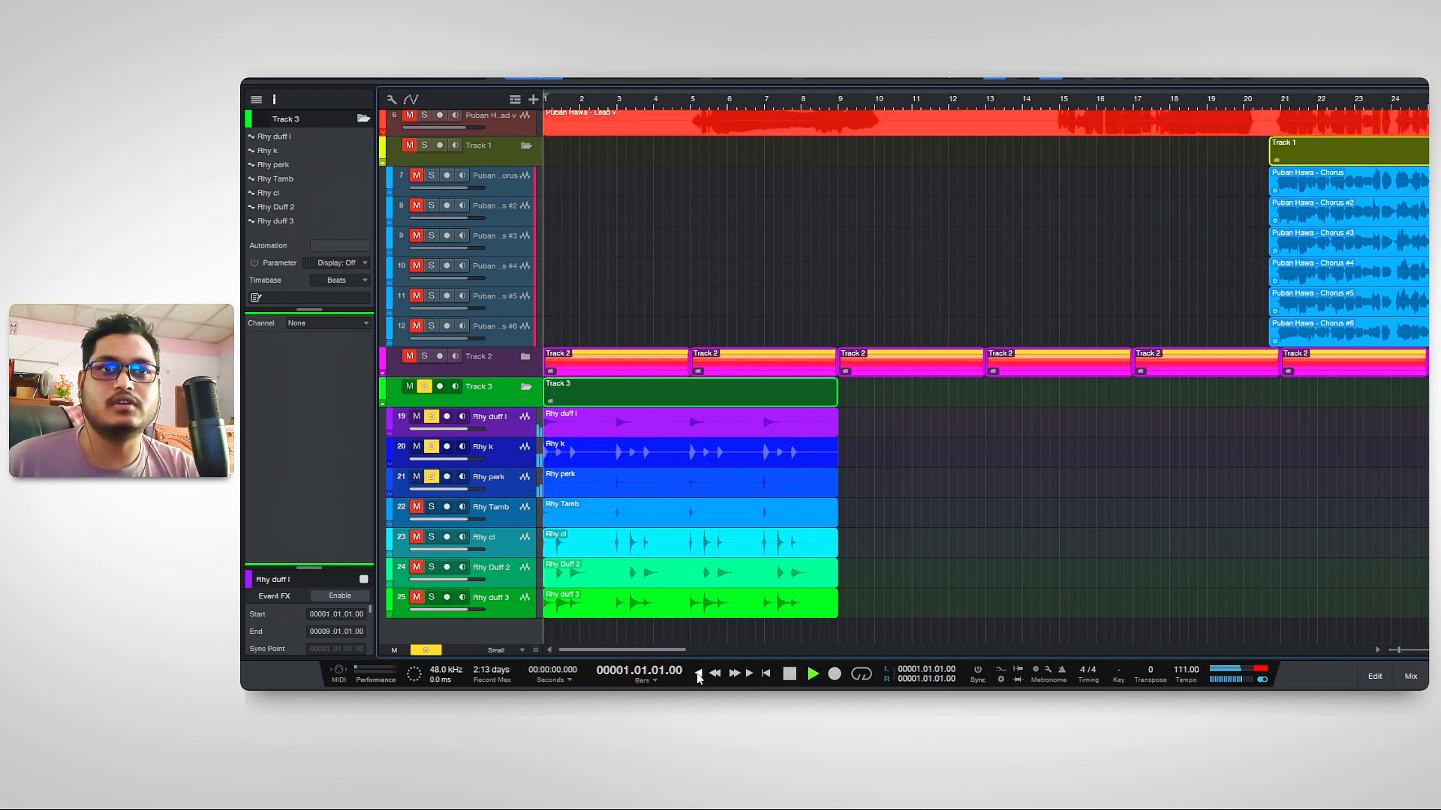
pyautogui.press('space')
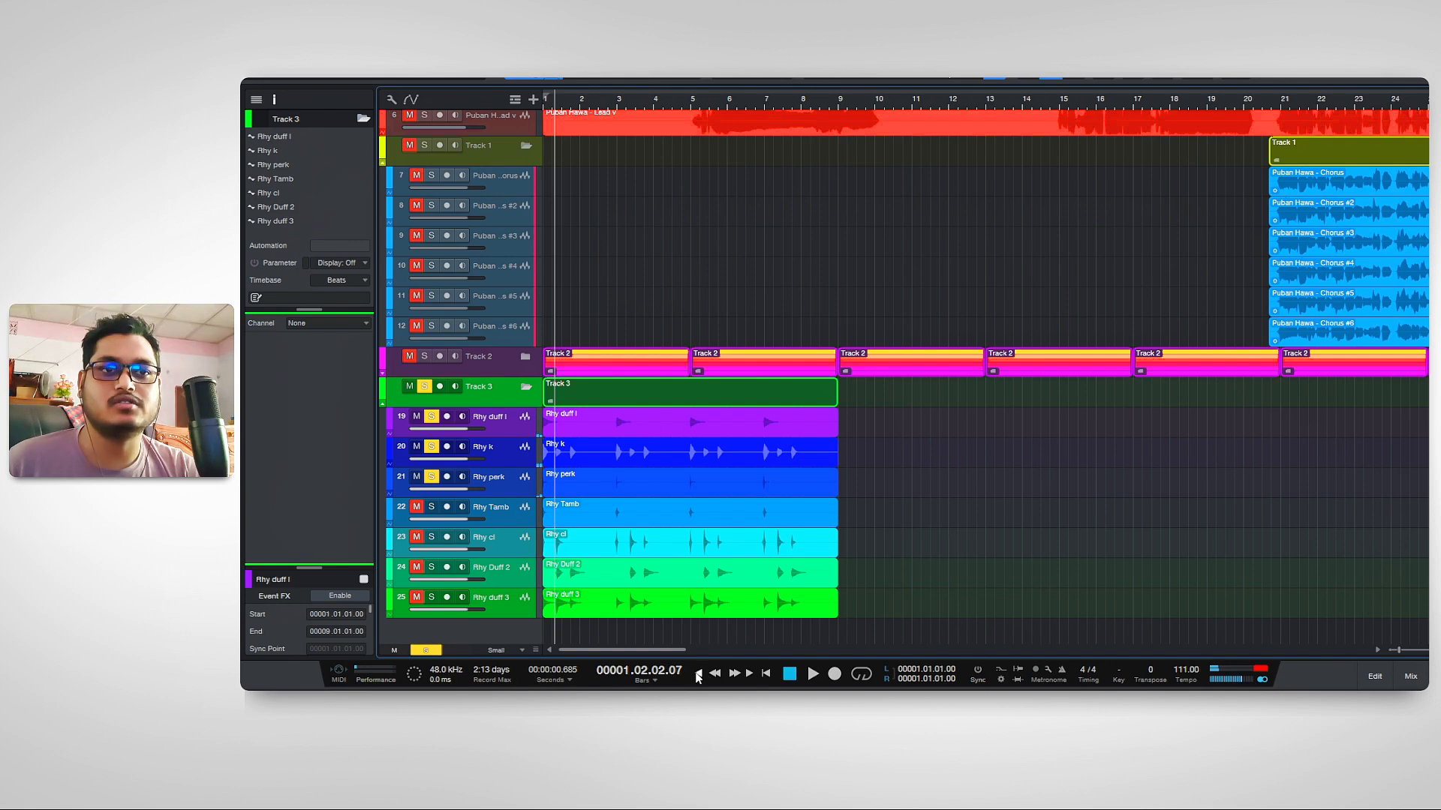
pyautogui.click(699, 674)
pyautogui.press('space')
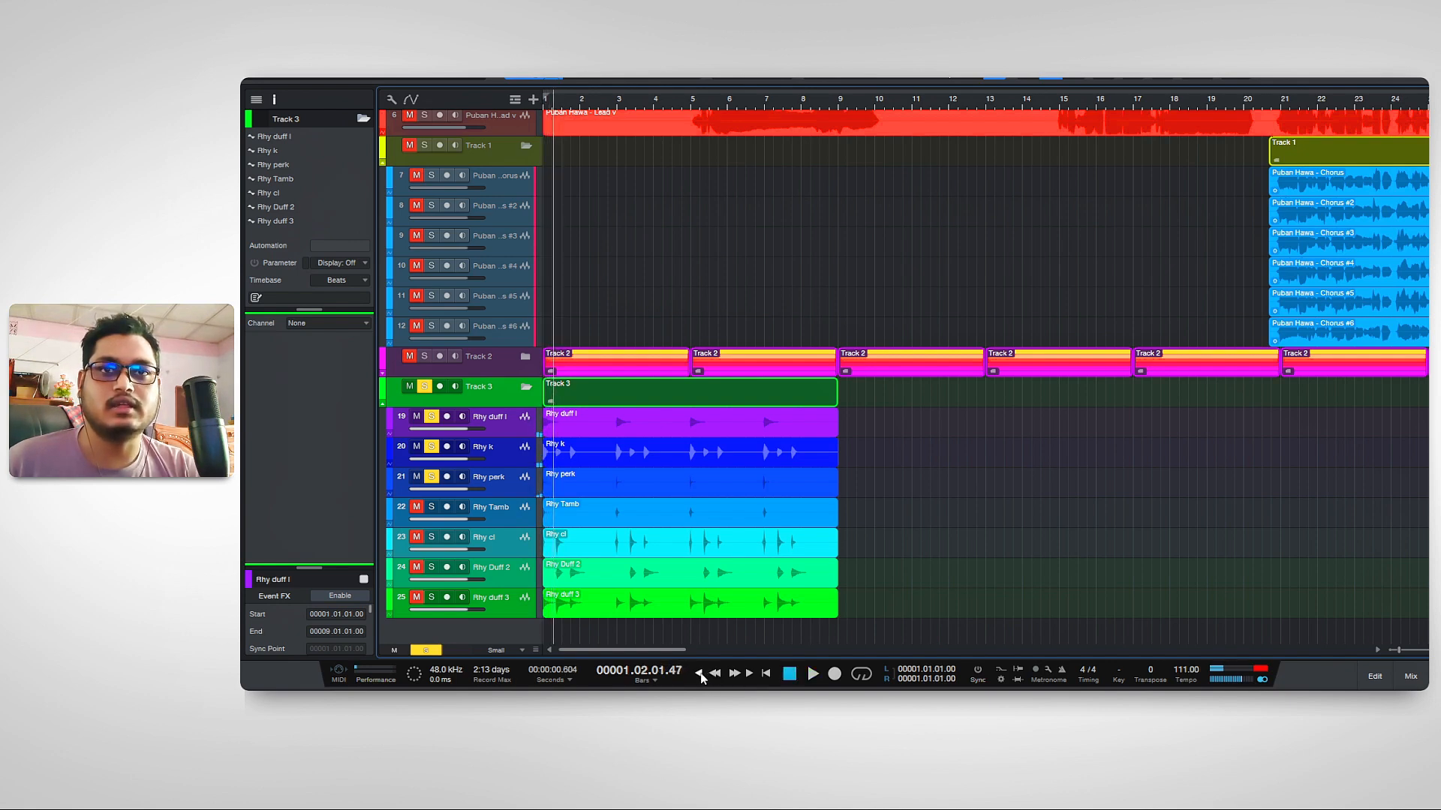
# Include the Rhy Tamb track in the solo and audition the rhythm layers from the start.
pyautogui.click(698, 675)
pyautogui.click(432, 507)
pyautogui.press('space')
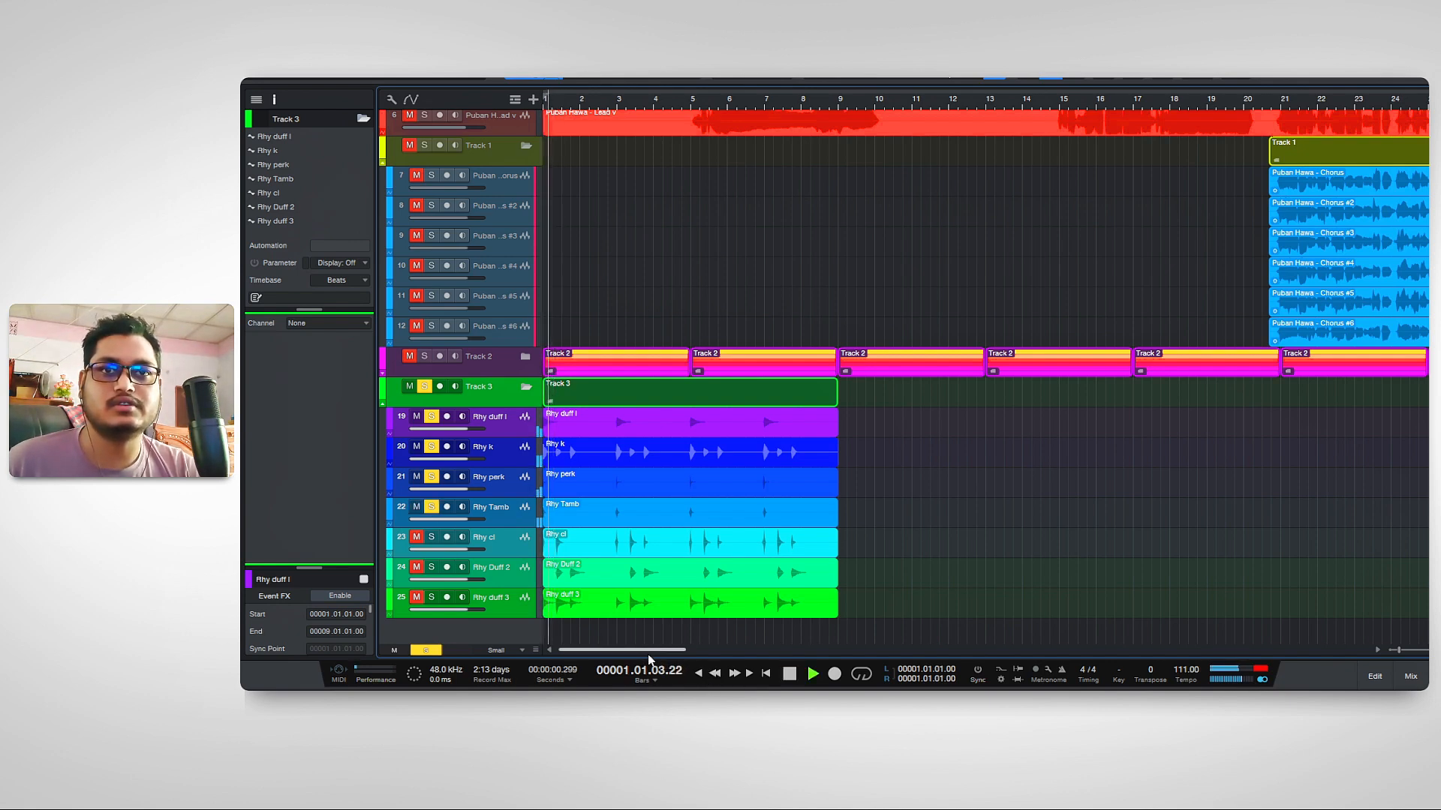
pyautogui.press('space')
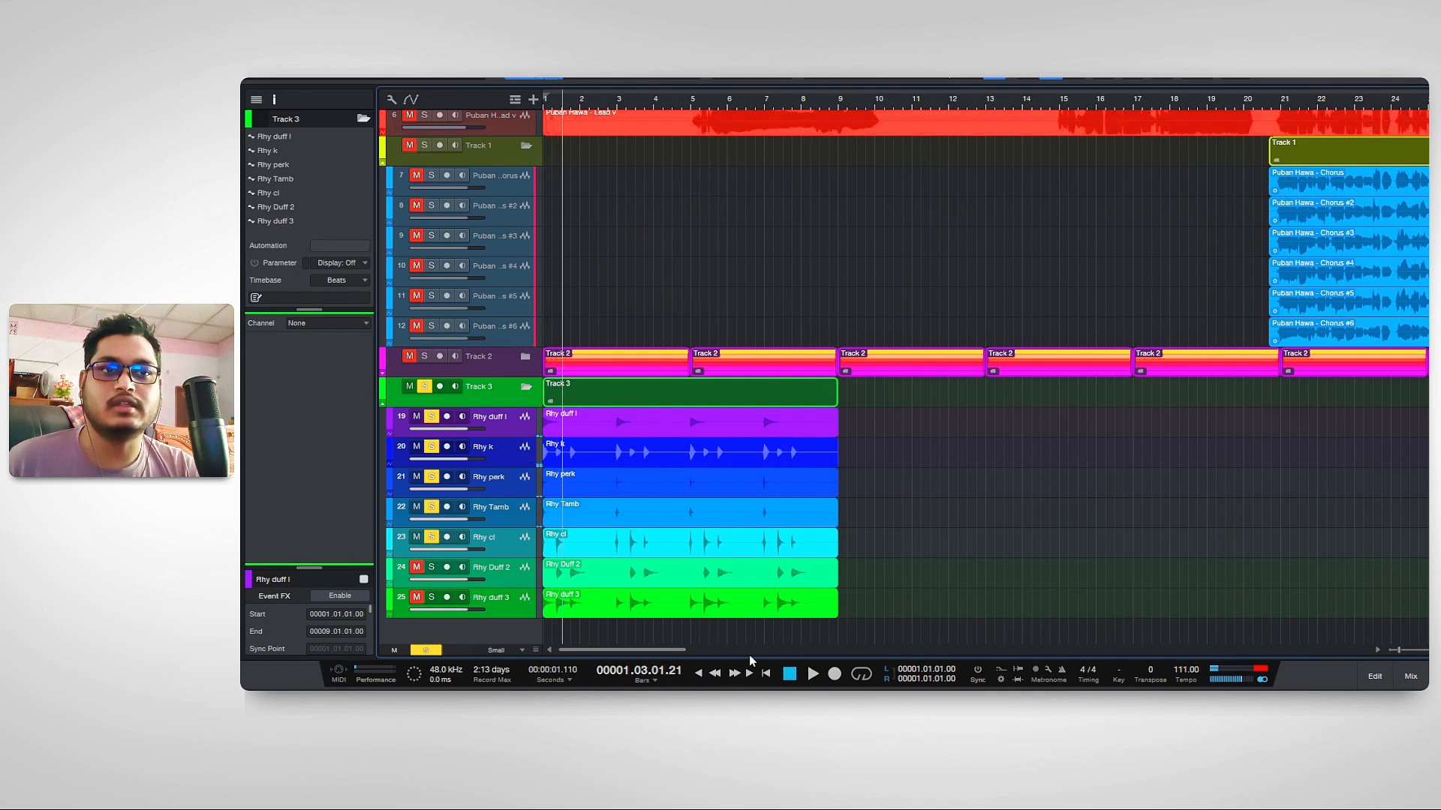
# Audition the rhythm layers from the start with the Rhy cl track also soloed.
pyautogui.click(699, 675)
pyautogui.press('space')
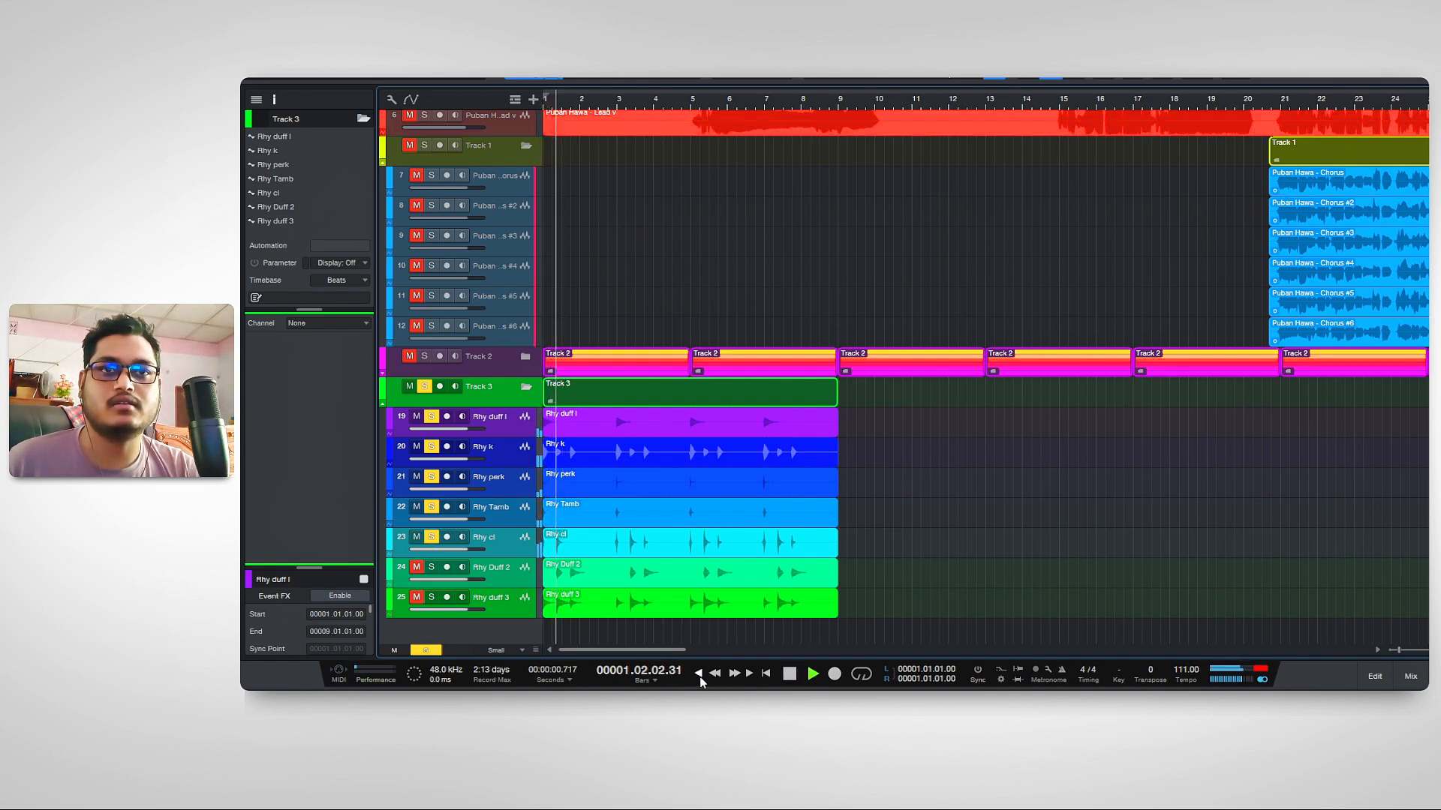
pyautogui.press('space')
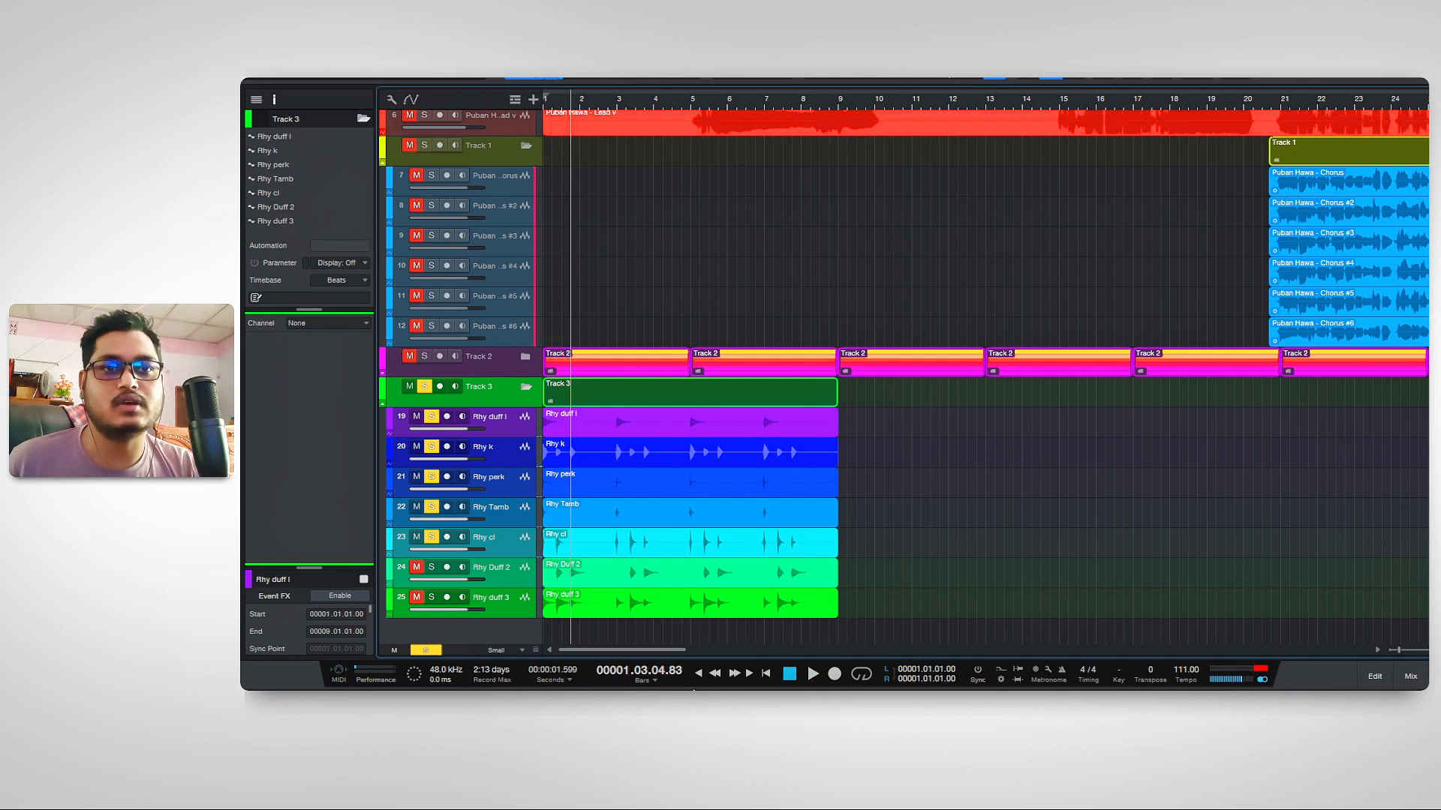
# Add the Rhy Duff 2 track to the solo and listen to the opening bar from the start.
pyautogui.click(699, 674)
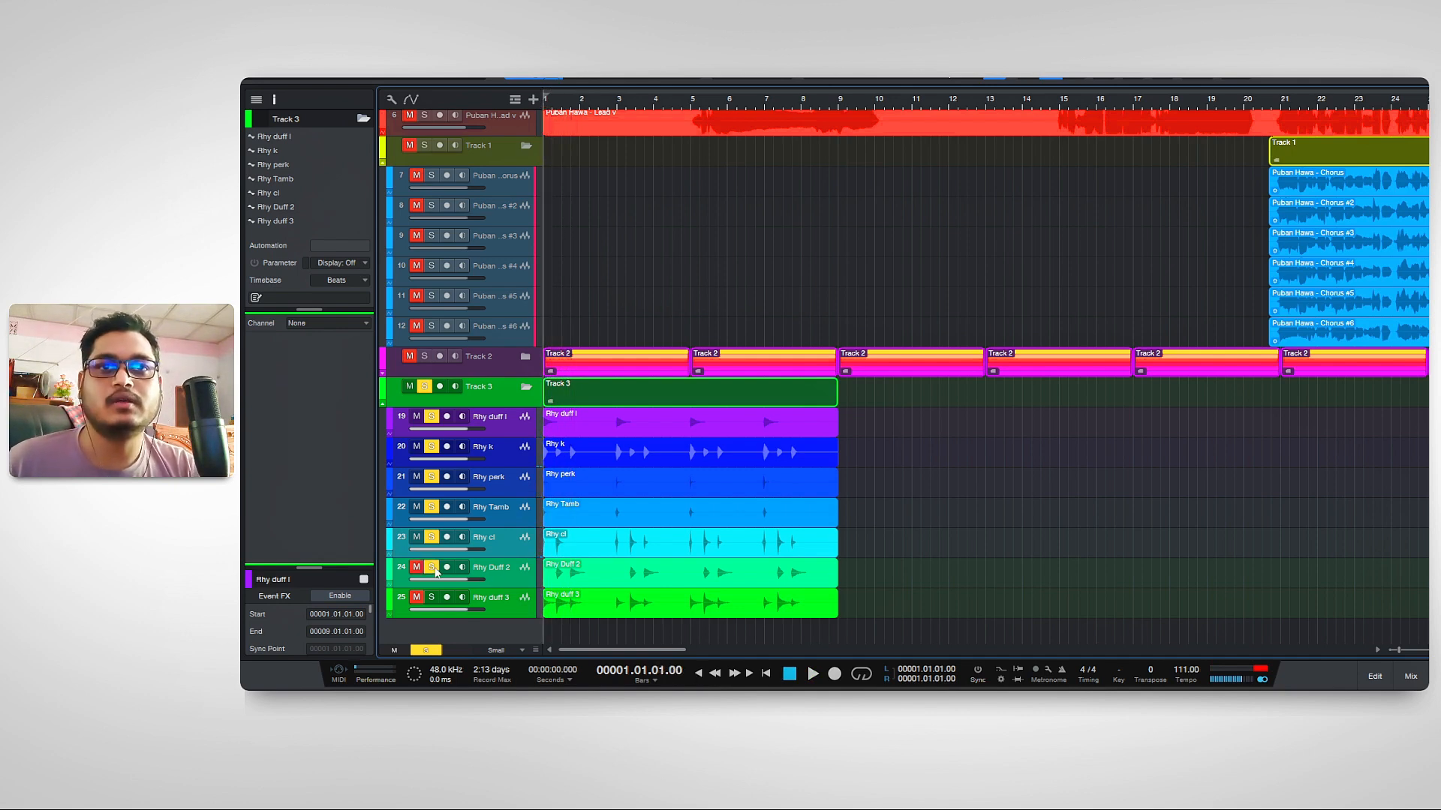
pyautogui.press('space')
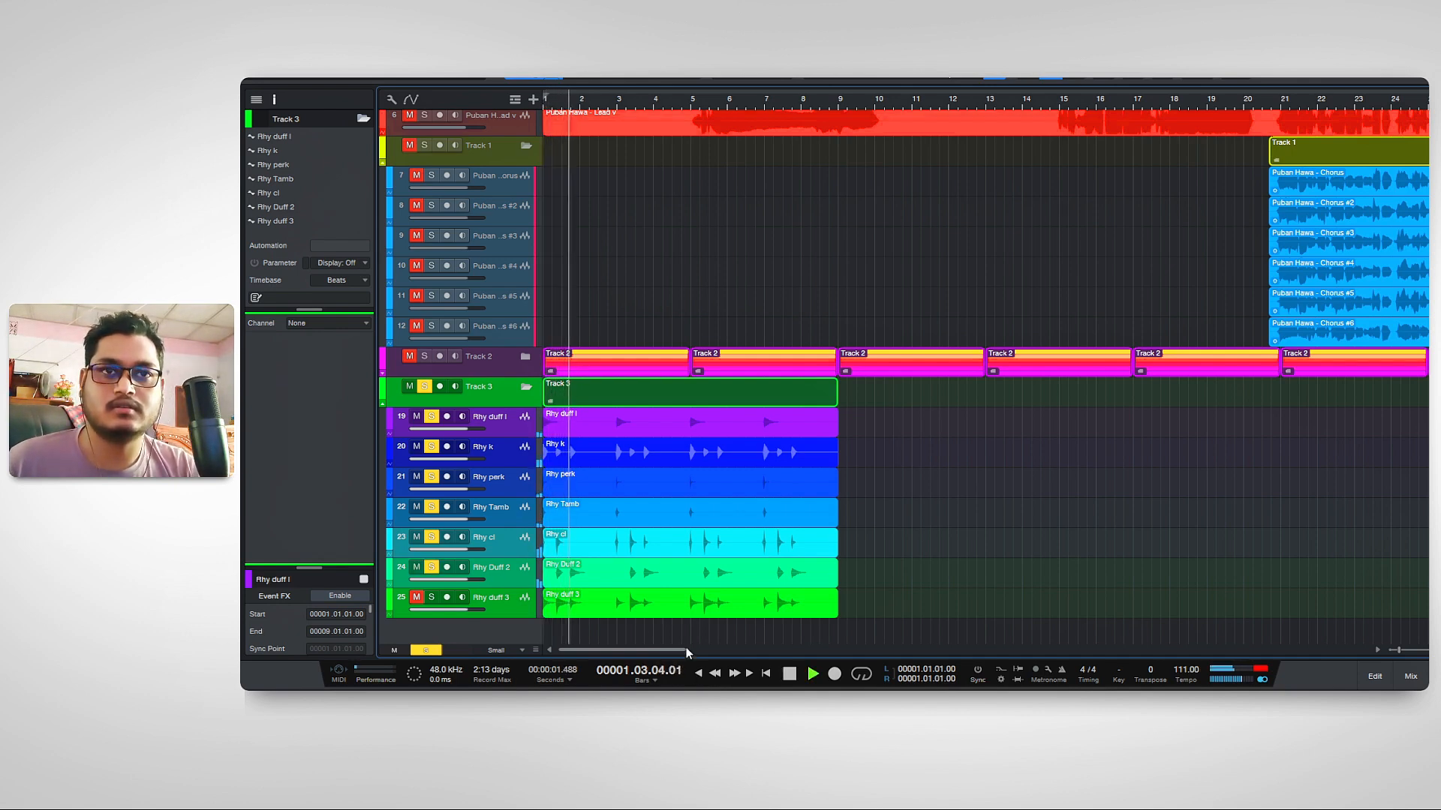
pyautogui.press('space')
# Solo the Rhy duff 3 track and turn off solo on the other six rhythm tracks.
pyautogui.click(432, 597)
pyautogui.click(431, 567)
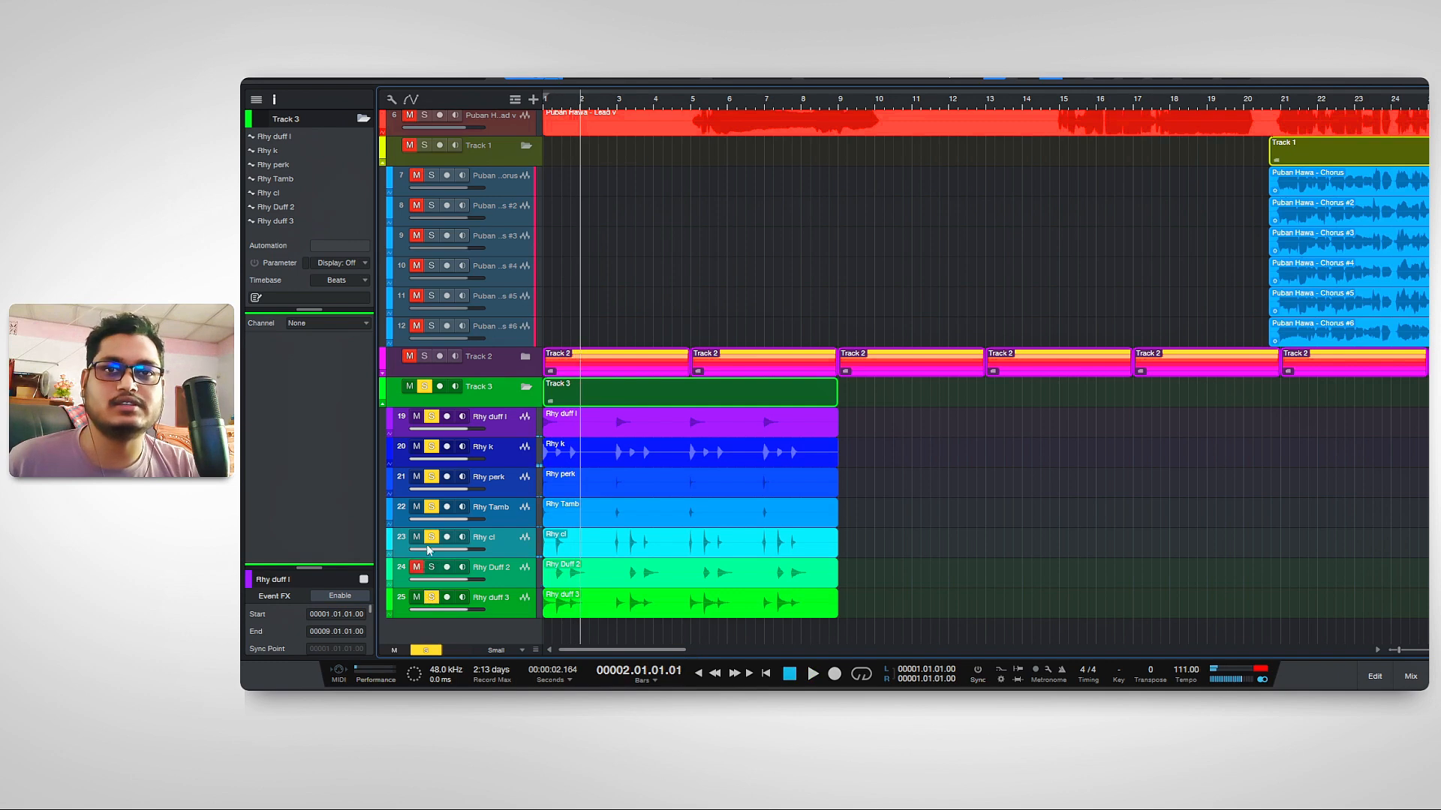
pyautogui.click(432, 537)
pyautogui.click(432, 507)
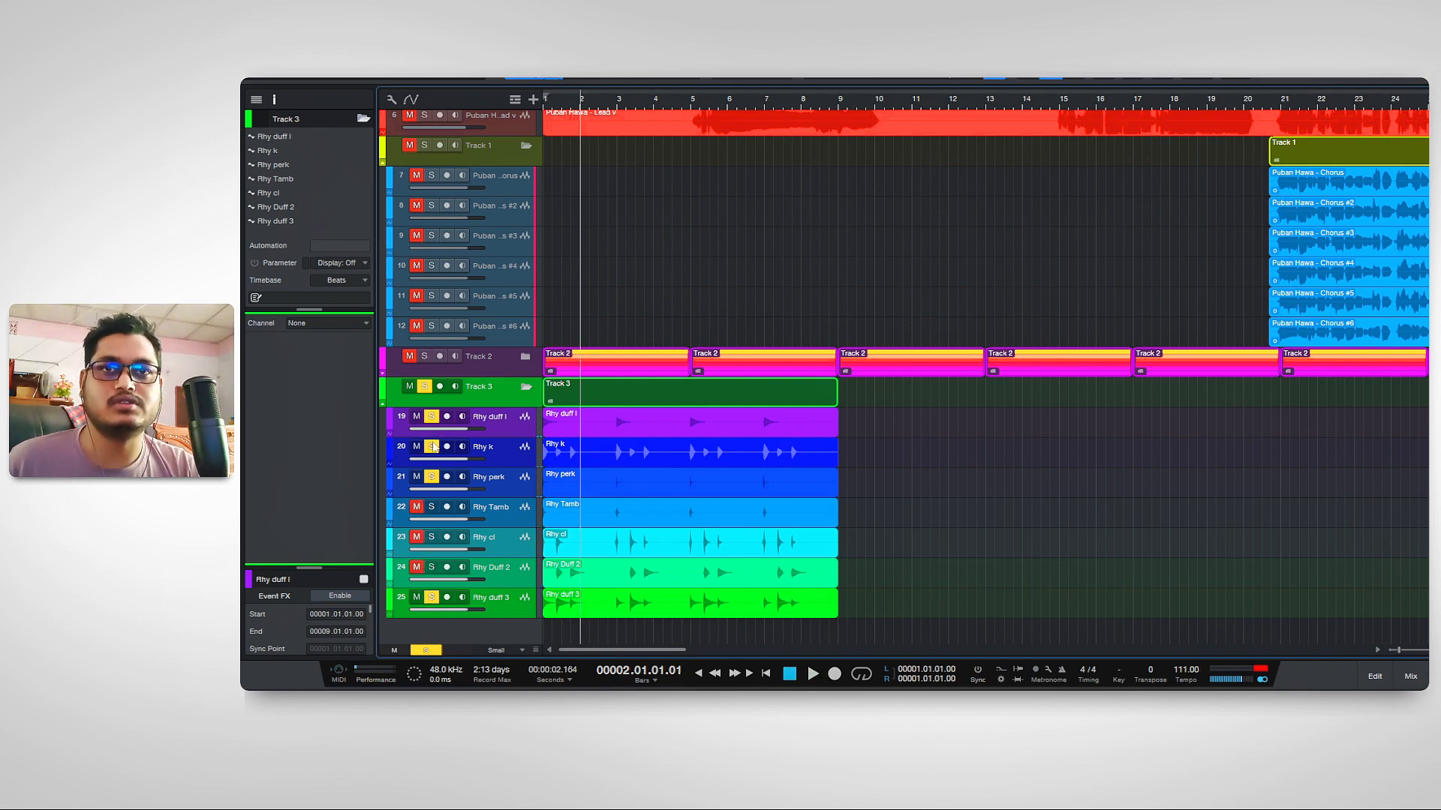
pyautogui.click(432, 448)
pyautogui.click(431, 417)
pyautogui.click(431, 478)
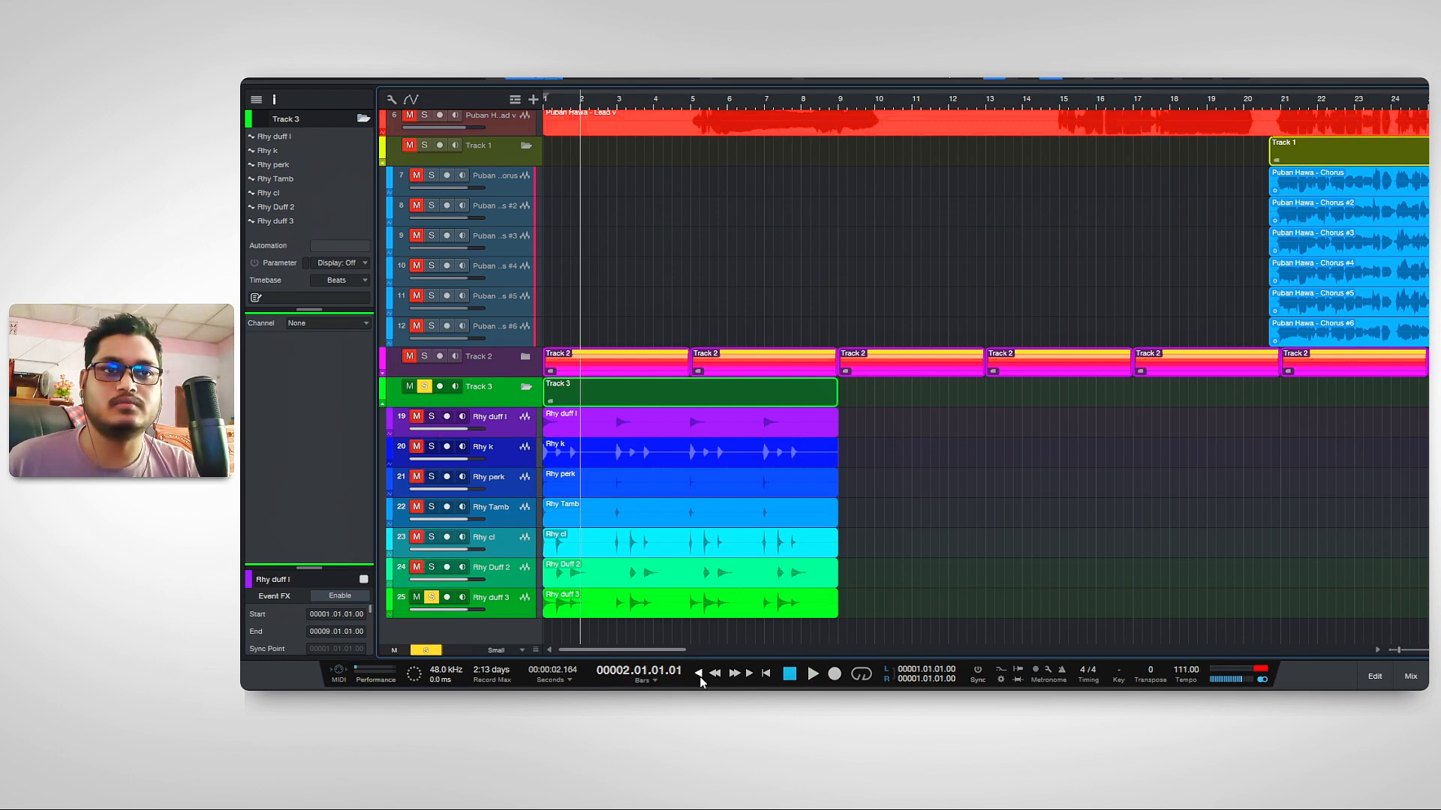
# Listen to the opening bar of the soloed Rhy duff 3 track from the start.
pyautogui.click(698, 674)
pyautogui.click(813, 674)
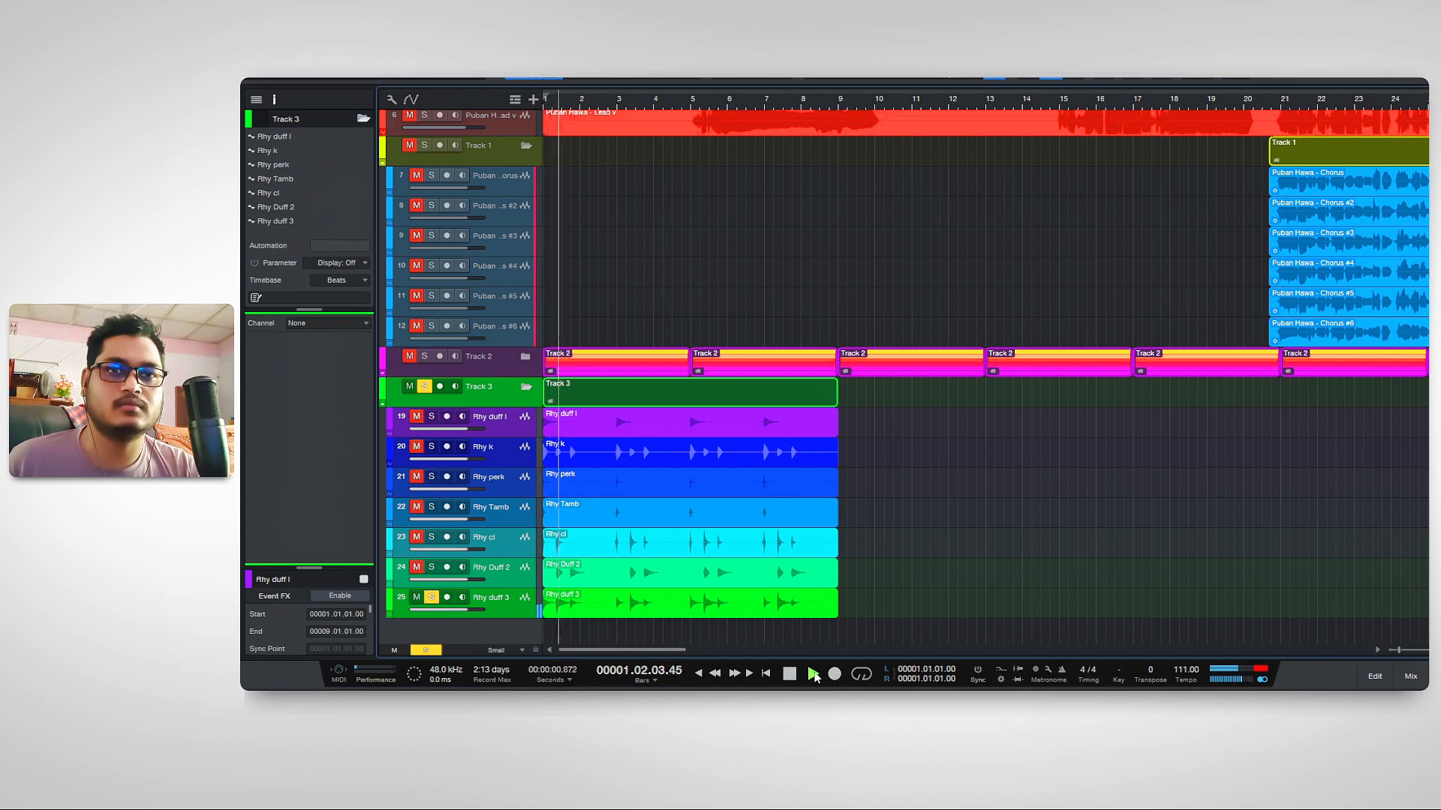
pyautogui.click(789, 674)
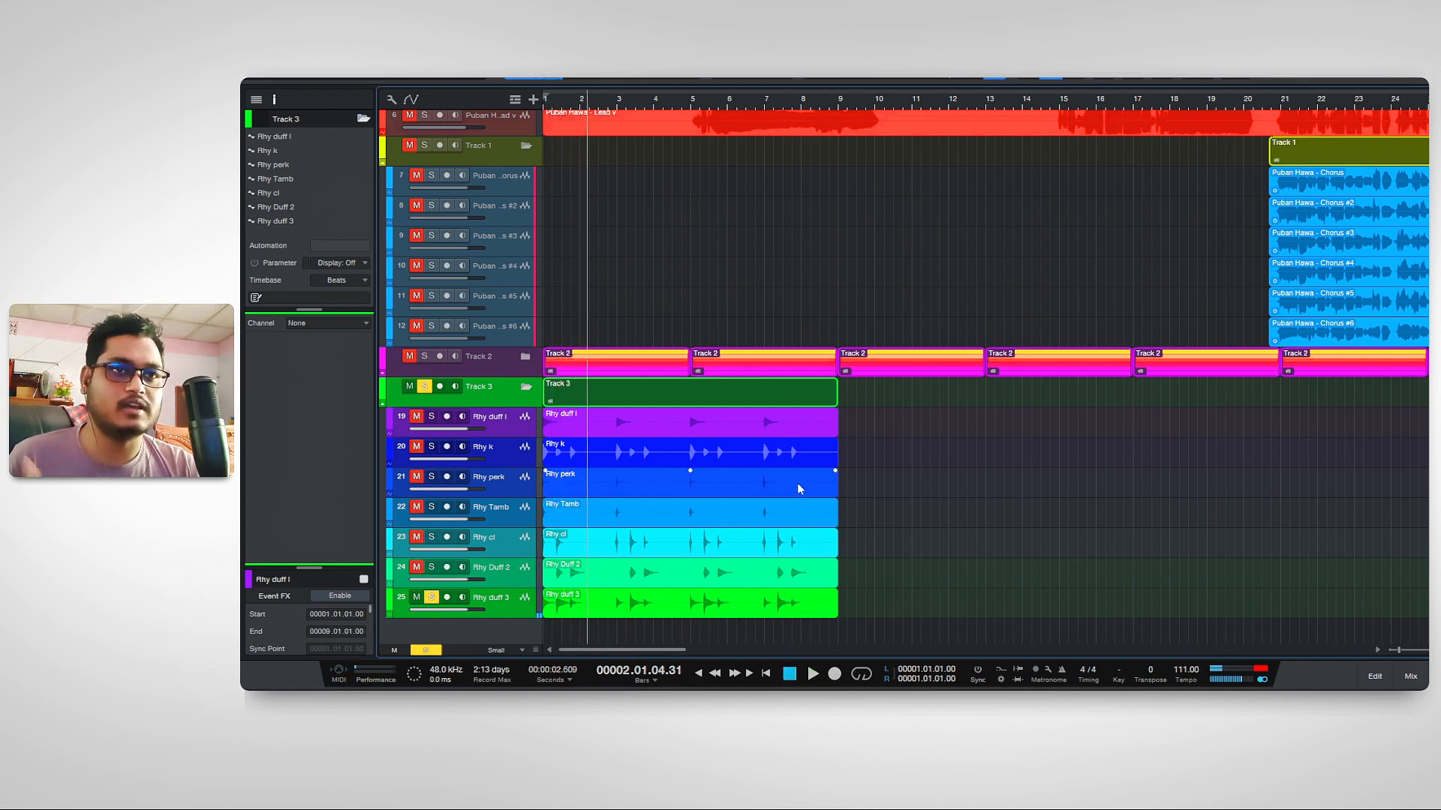
# Turn off the solo on the Track 3 rhythm folder and its tracks.
pyautogui.click(426, 387)
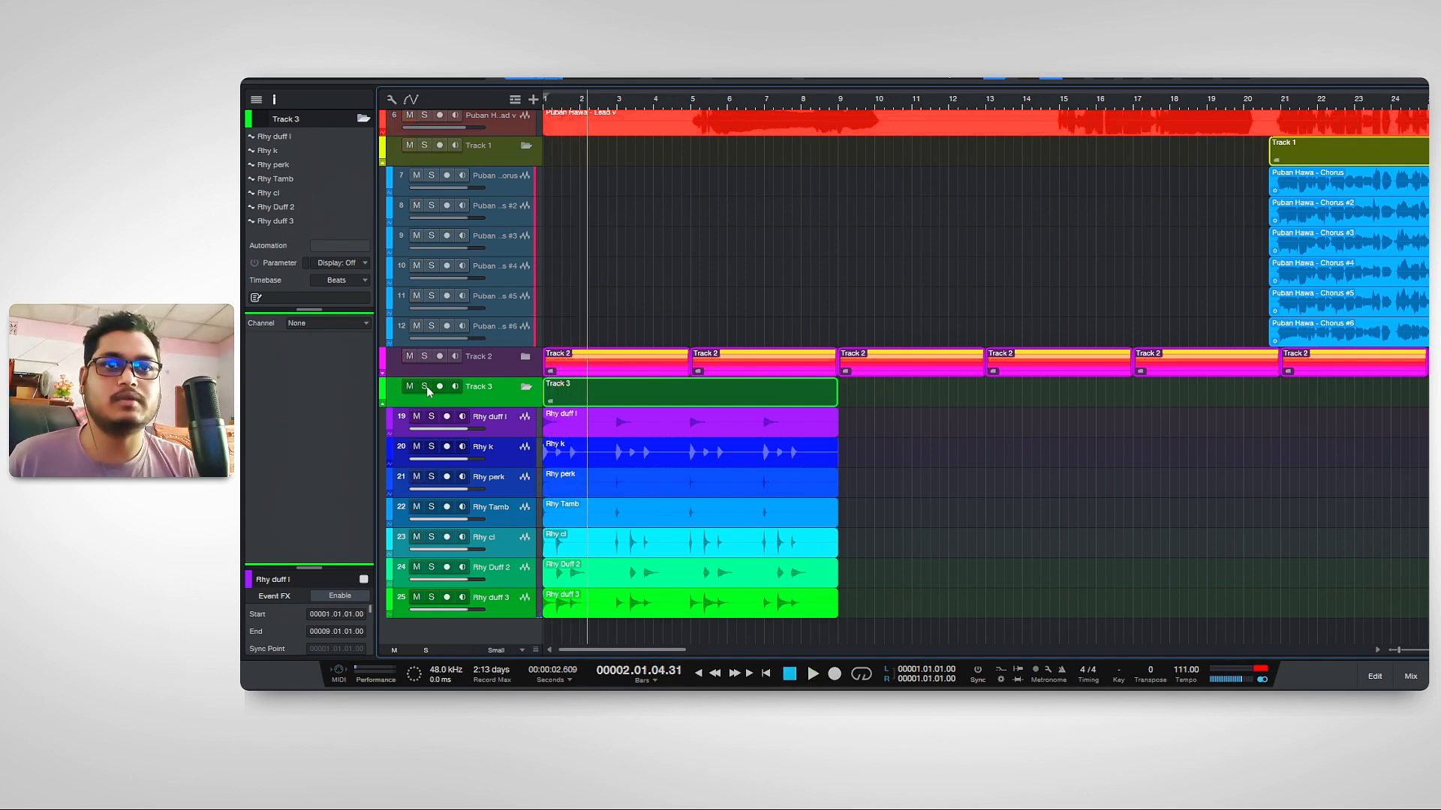
pyautogui.click(426, 387)
pyautogui.click(426, 387)
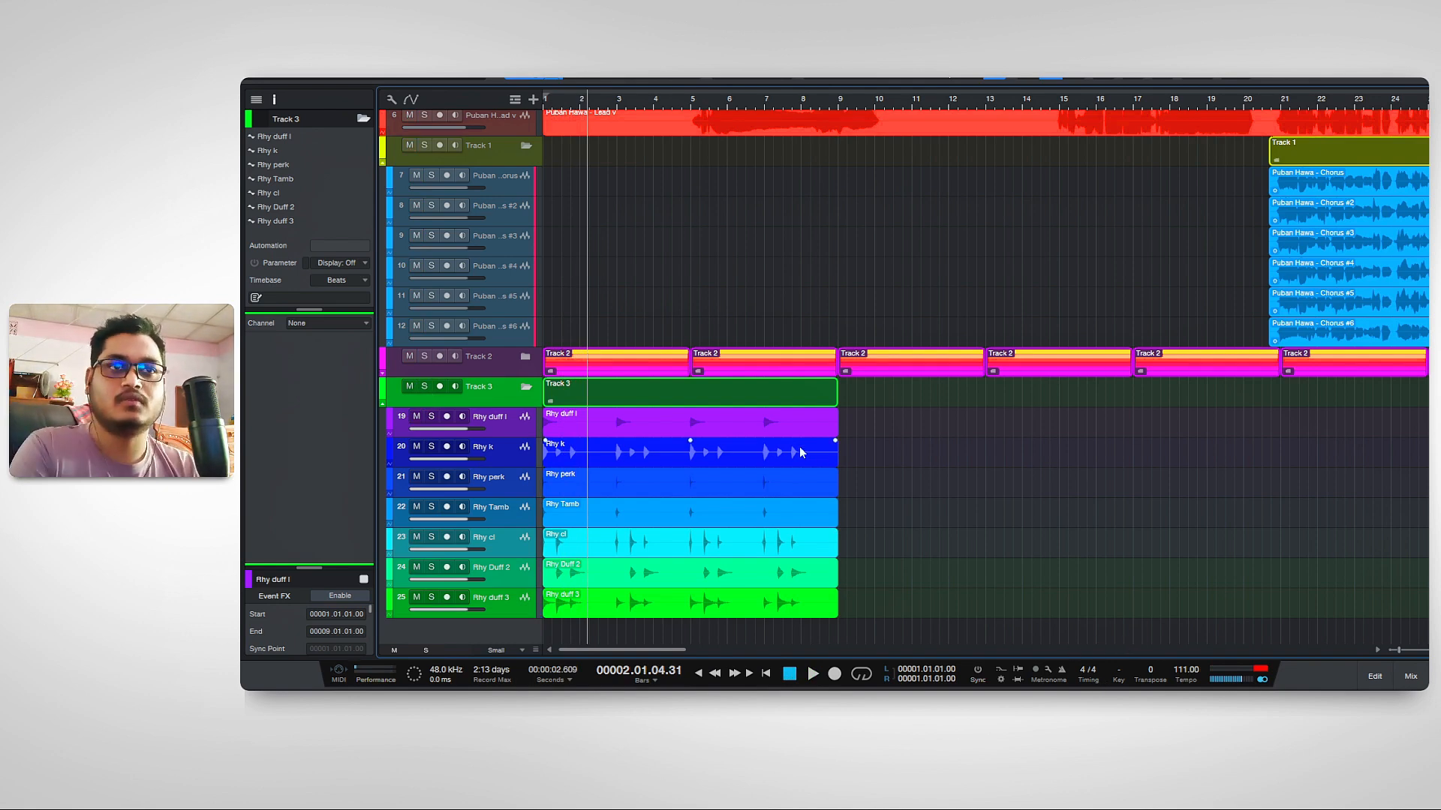
# Select the clips on all seven rhythm tracks and duplicate them seven times in a row, up to bar 65.
pyautogui.moveTo(852, 435); pyautogui.dragTo(703, 643)
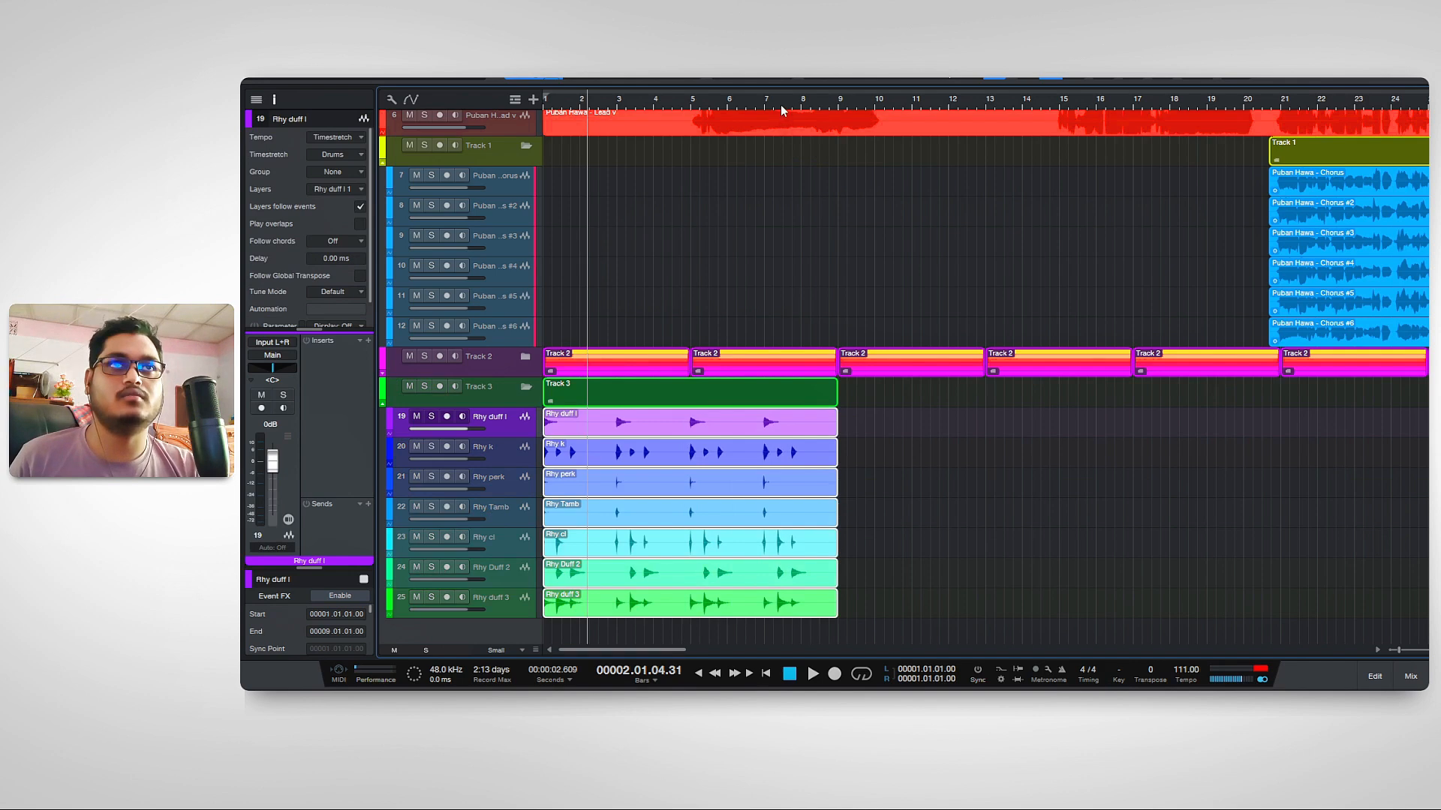
pyautogui.scroll(-5, 783, 114)
pyautogui.press('d')
pyautogui.press('d')
pyautogui.press('d')
pyautogui.press('d')
pyautogui.press('d')
pyautogui.press('d')
pyautogui.press('d')
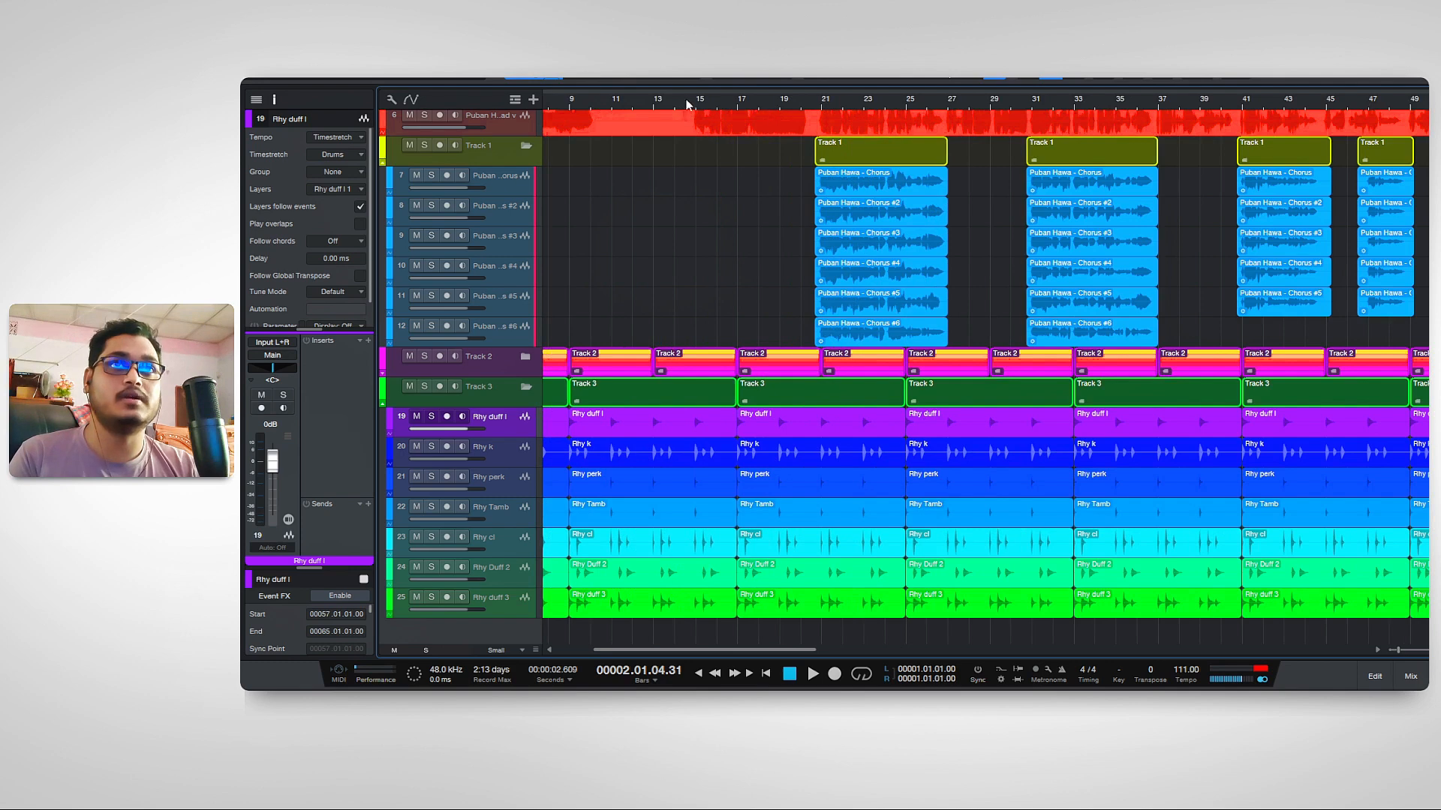
# Play the arrangement from about bar 14 with the track height set to Tiny and the Track 2 folder expanded.
pyautogui.click(679, 98)
pyautogui.press('space')
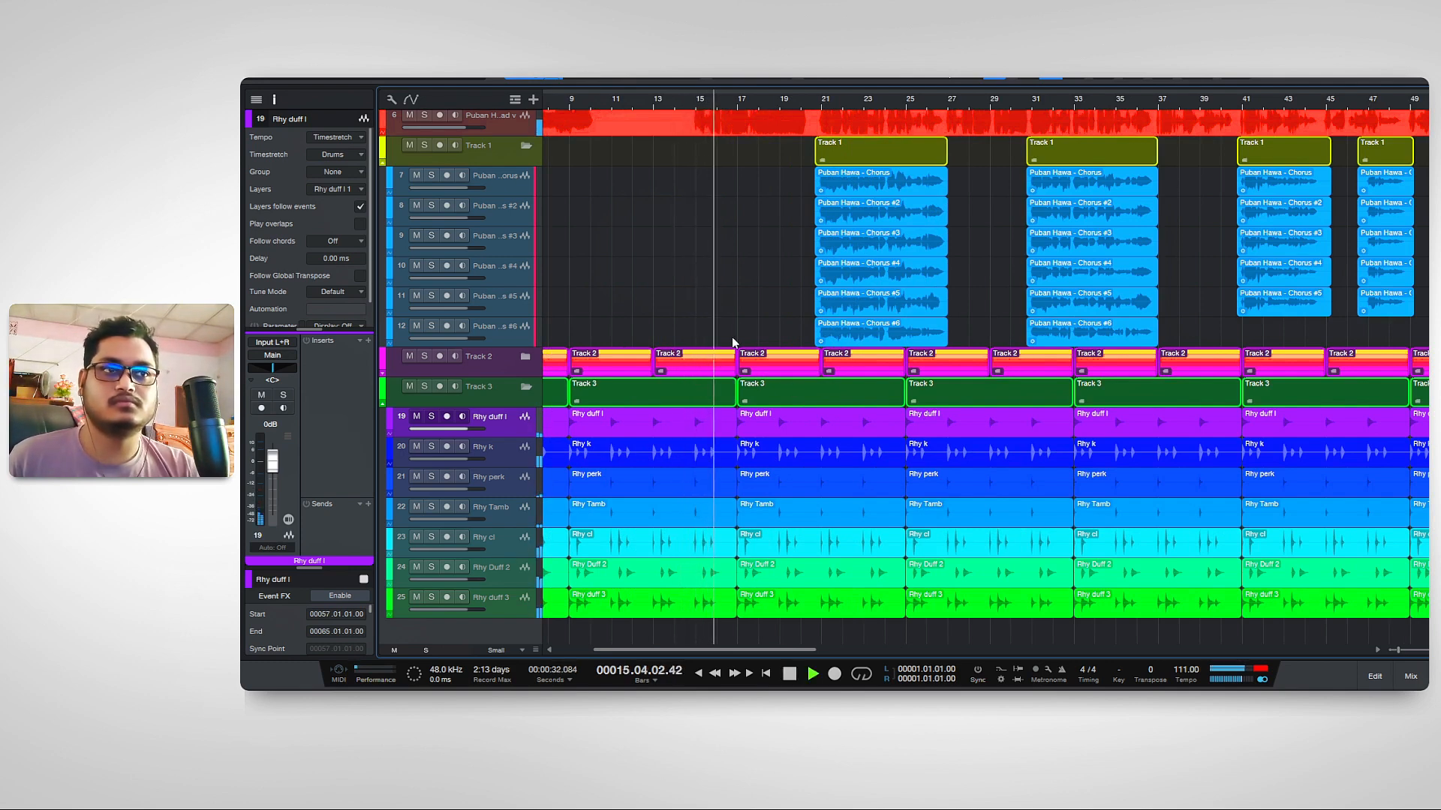
pyautogui.scroll(3, 742, 323)
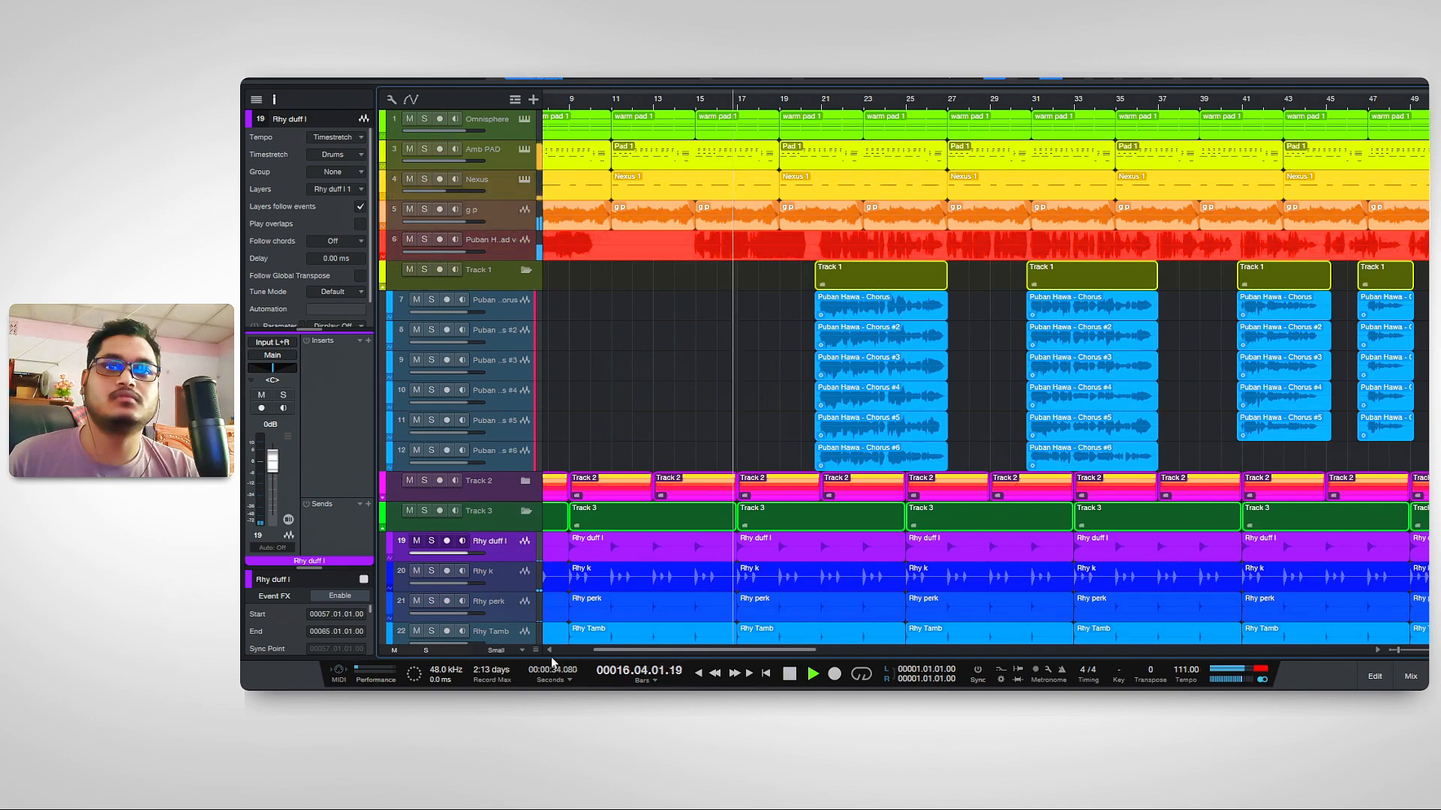
pyautogui.moveTo(537, 645); pyautogui.dragTo(534, 634)
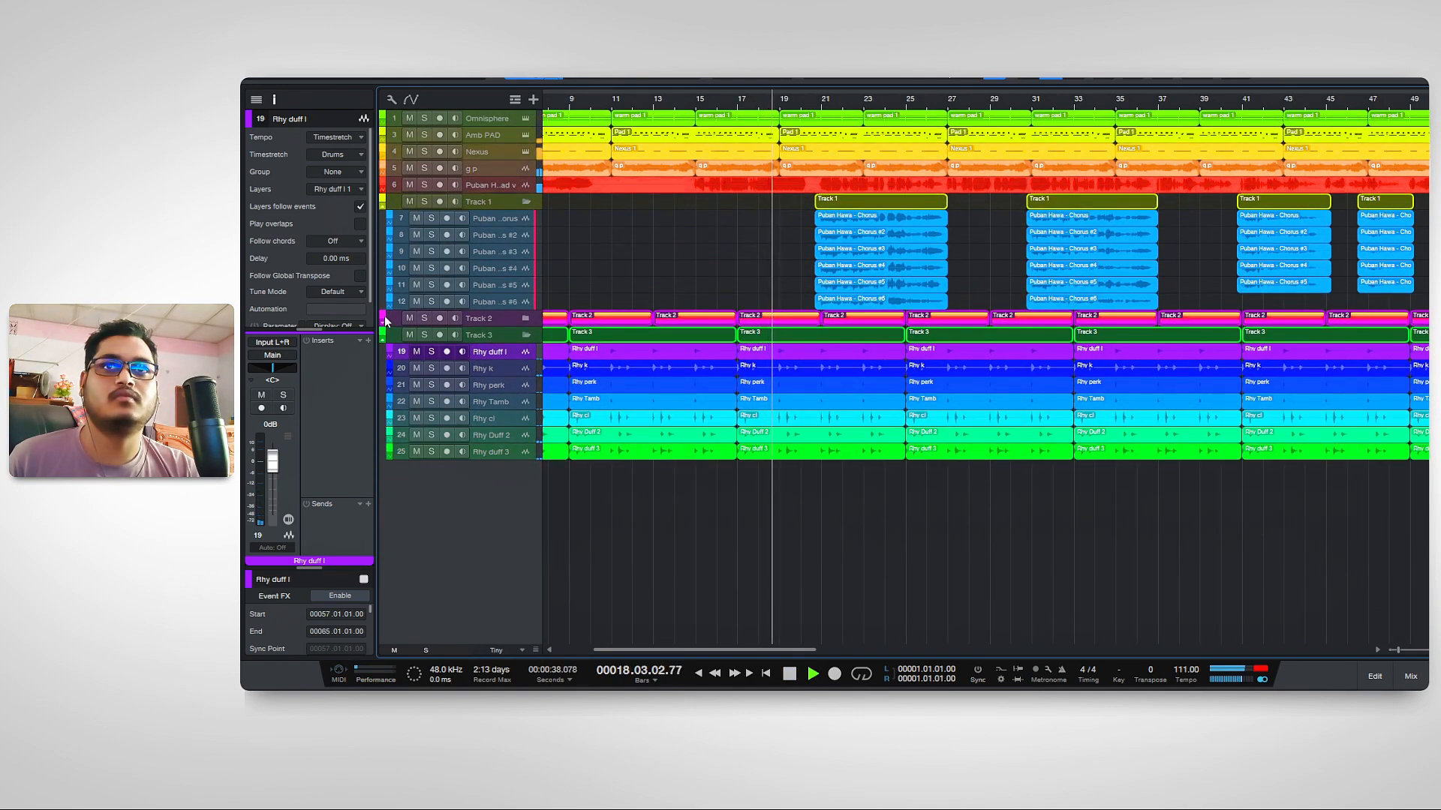
pyautogui.click(526, 318)
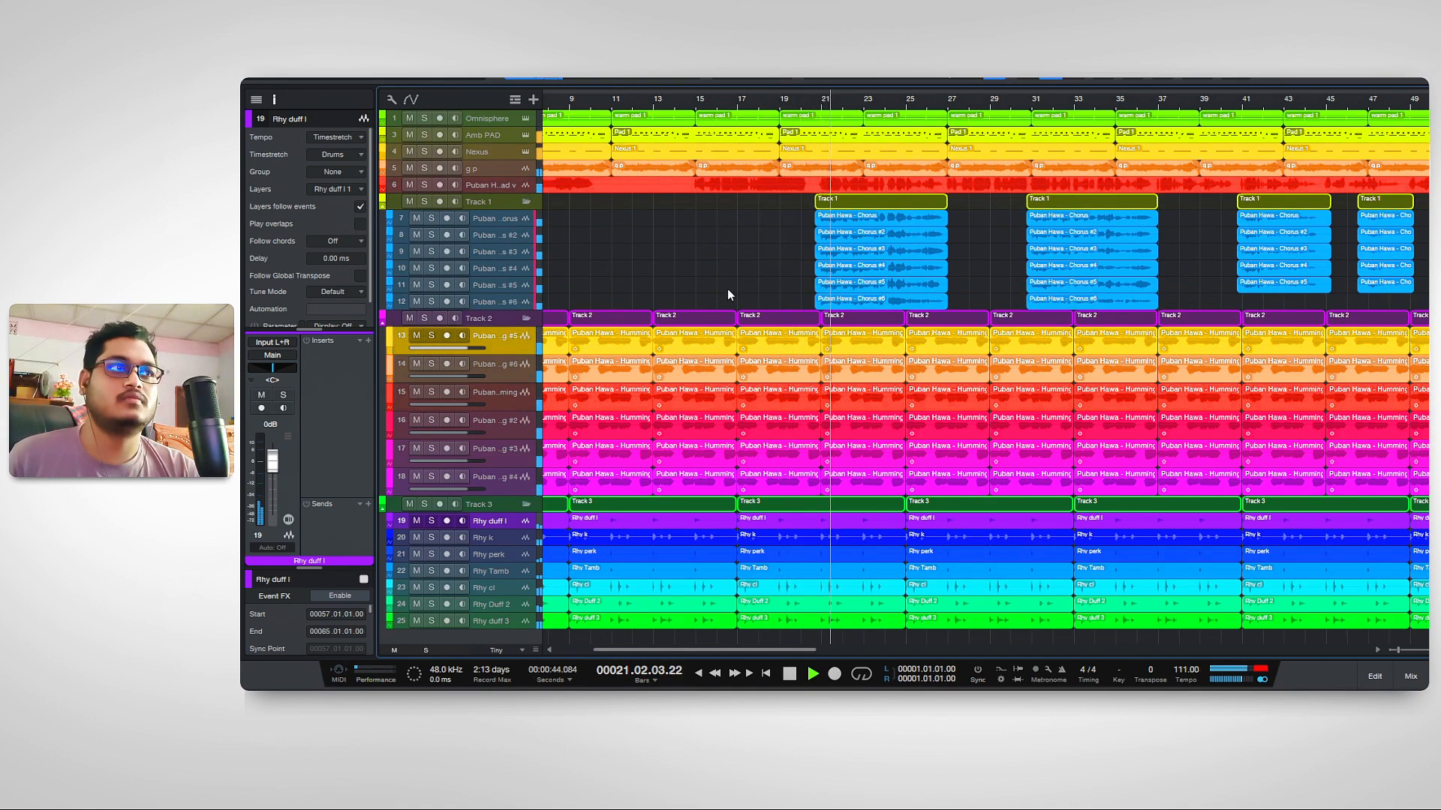
# Show the mixer with narrow channel strips and hide the instrument tracks using the channel list filter.
pyautogui.click(1410, 679)
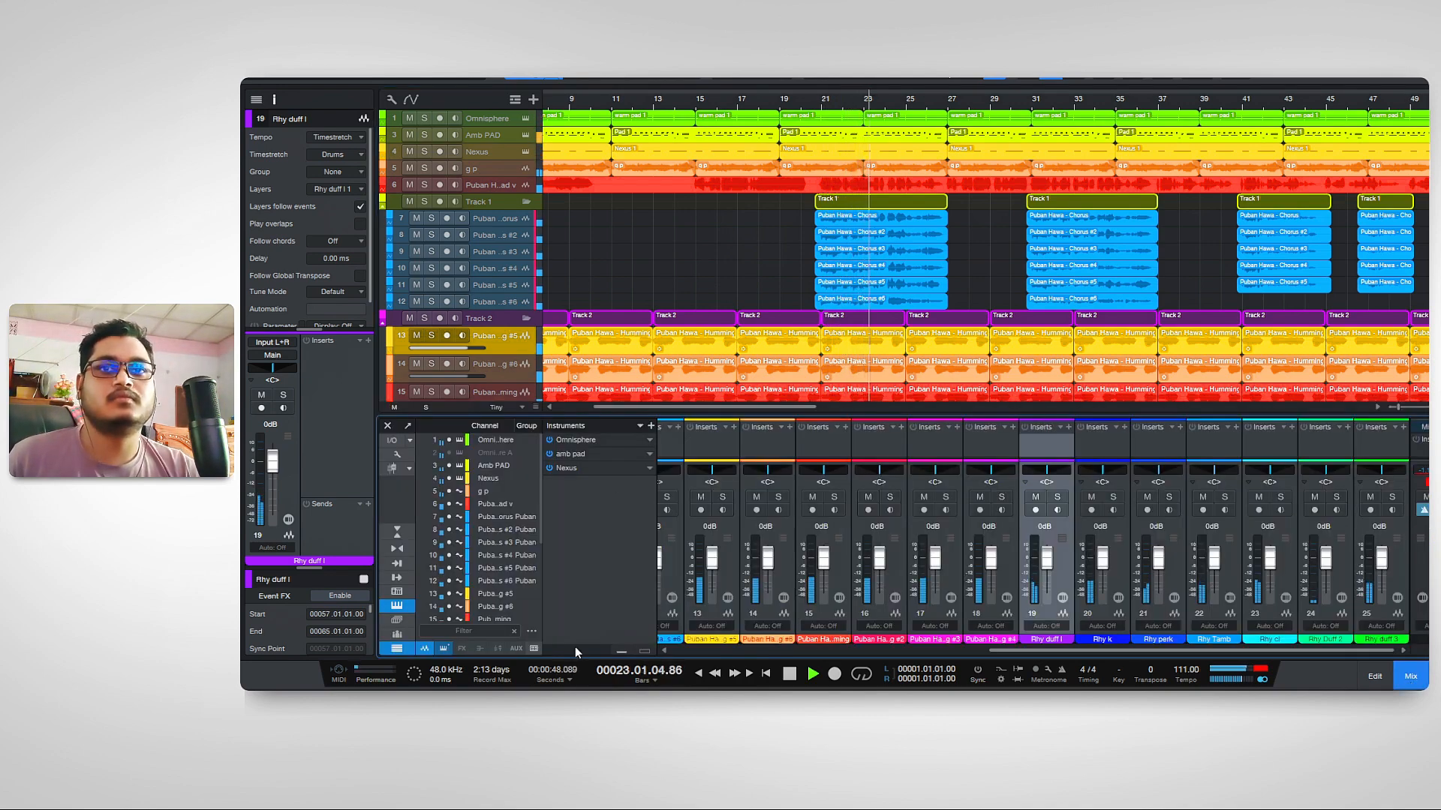
pyautogui.click(397, 551)
pyautogui.click(397, 552)
pyautogui.click(397, 552)
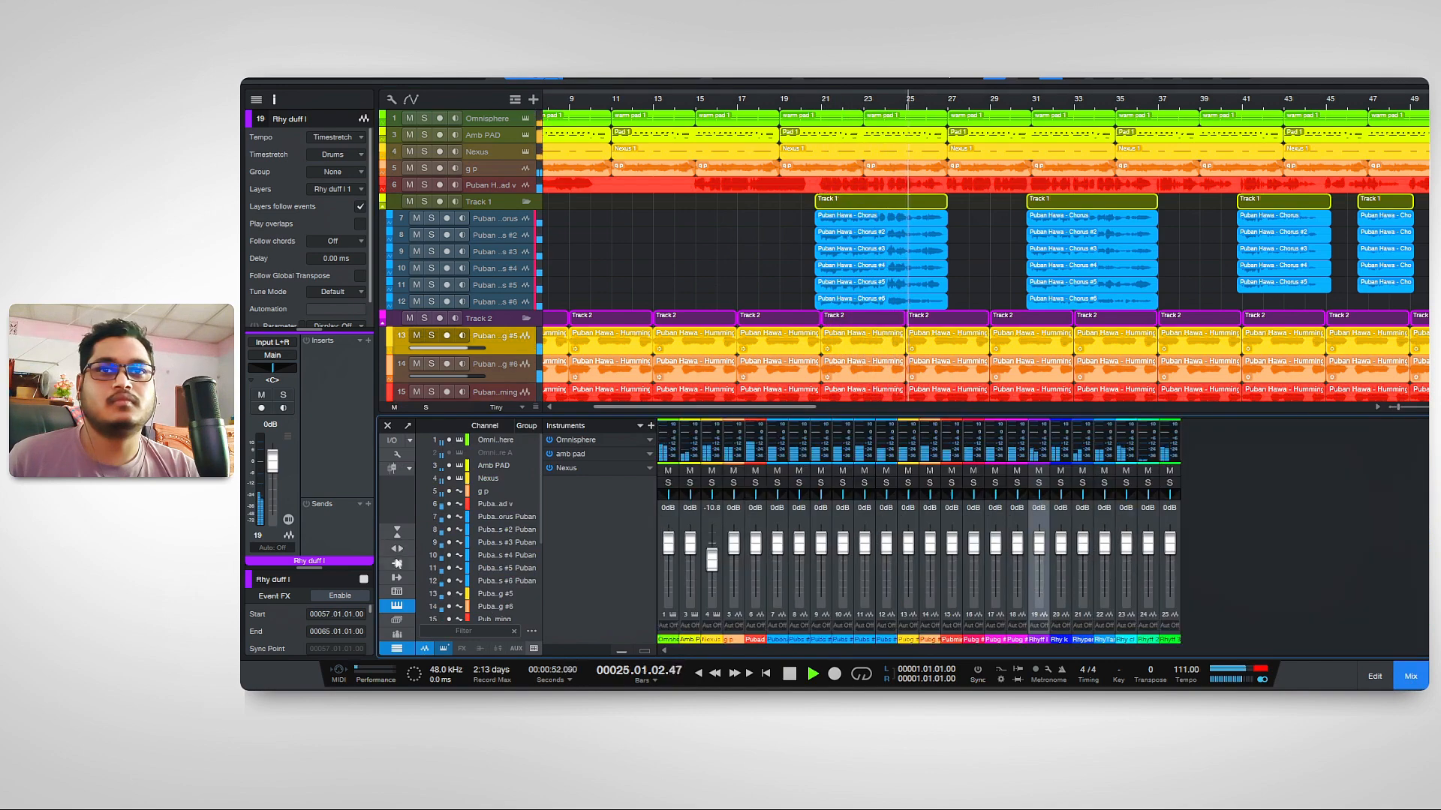
pyautogui.click(426, 648)
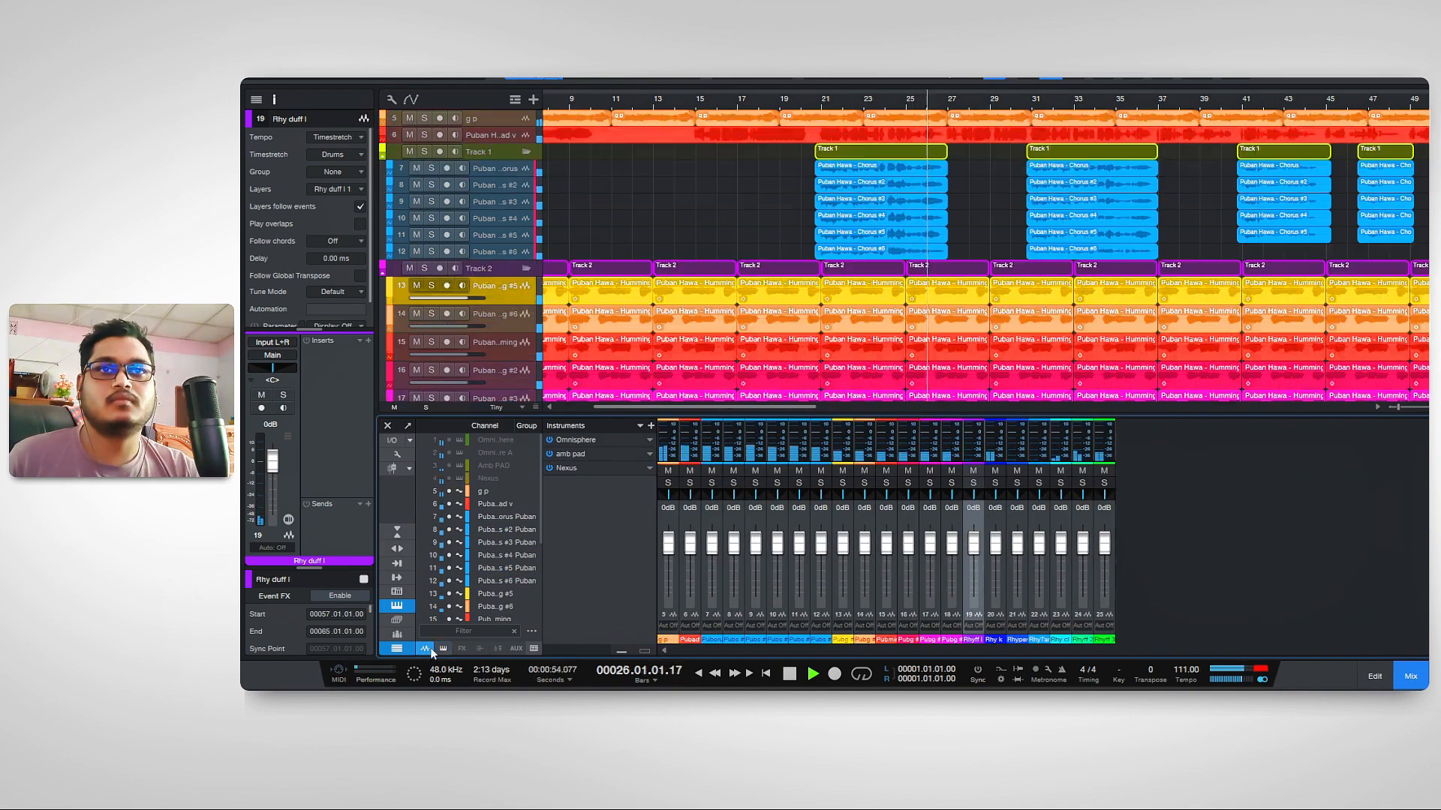
pyautogui.click(431, 651)
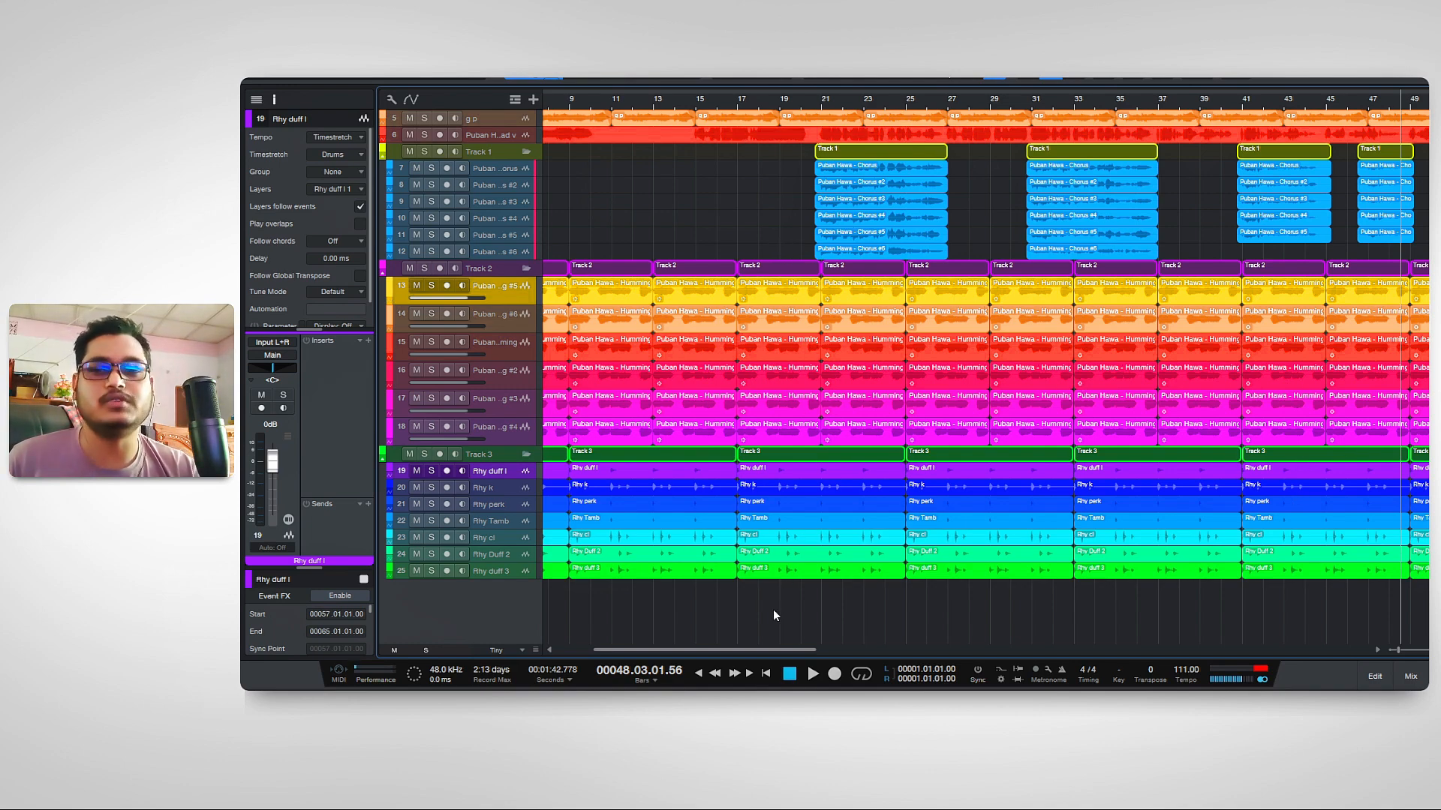
# Bring the instrument tracks back through the mixer's channel list filter and close the mixer.
pyautogui.hscroll(-2, 765, 636)
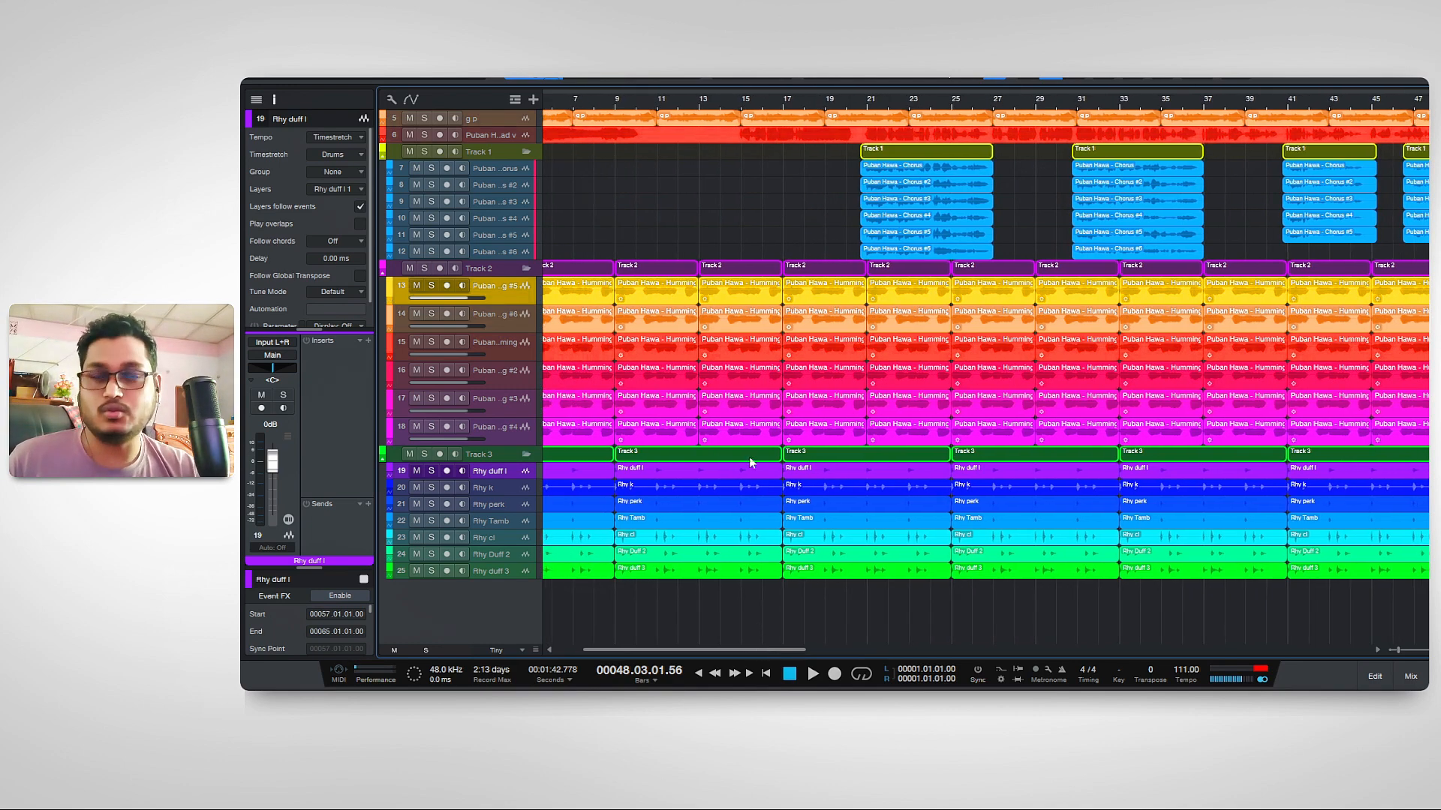
pyautogui.hotkey('shift', 'z')
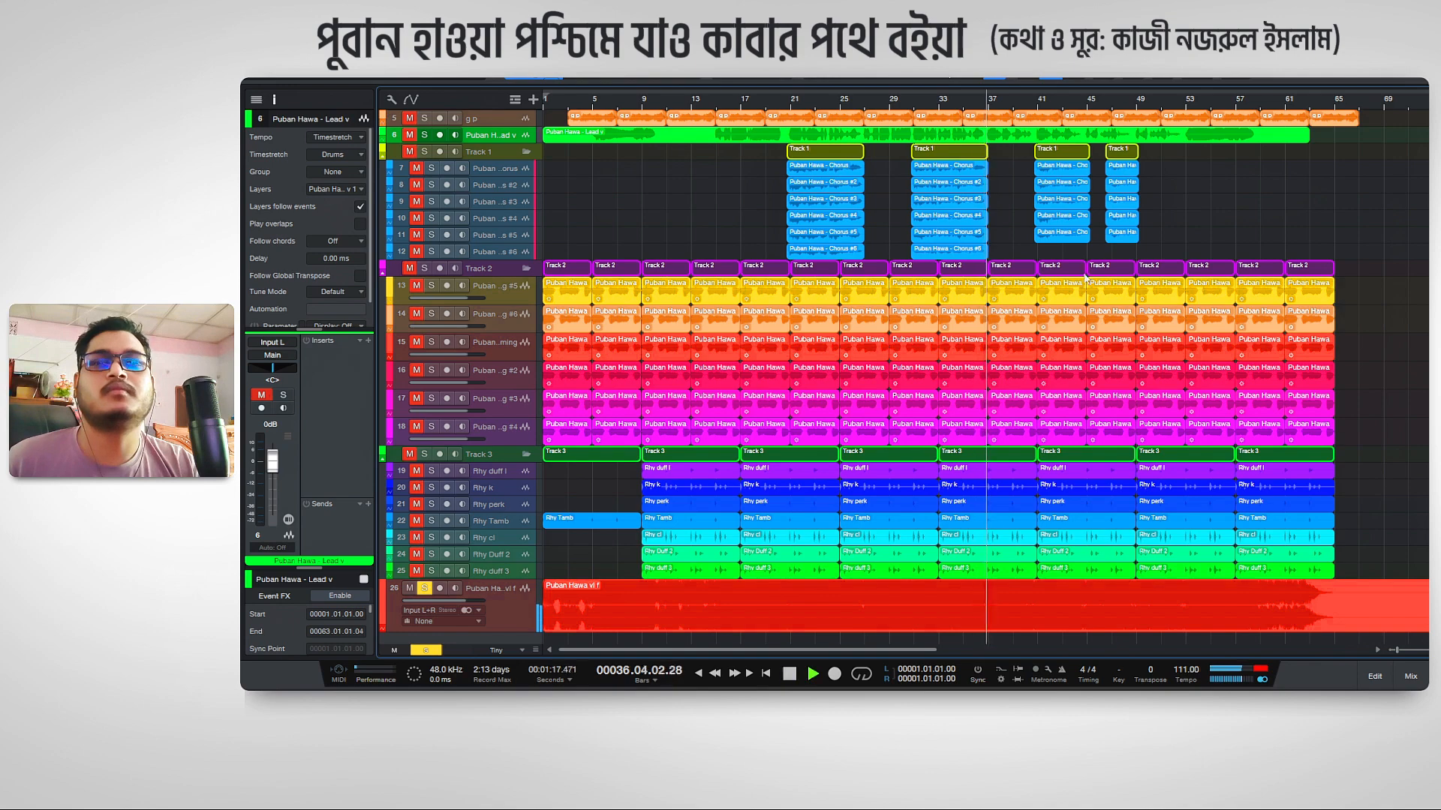
pyautogui.click(1410, 675)
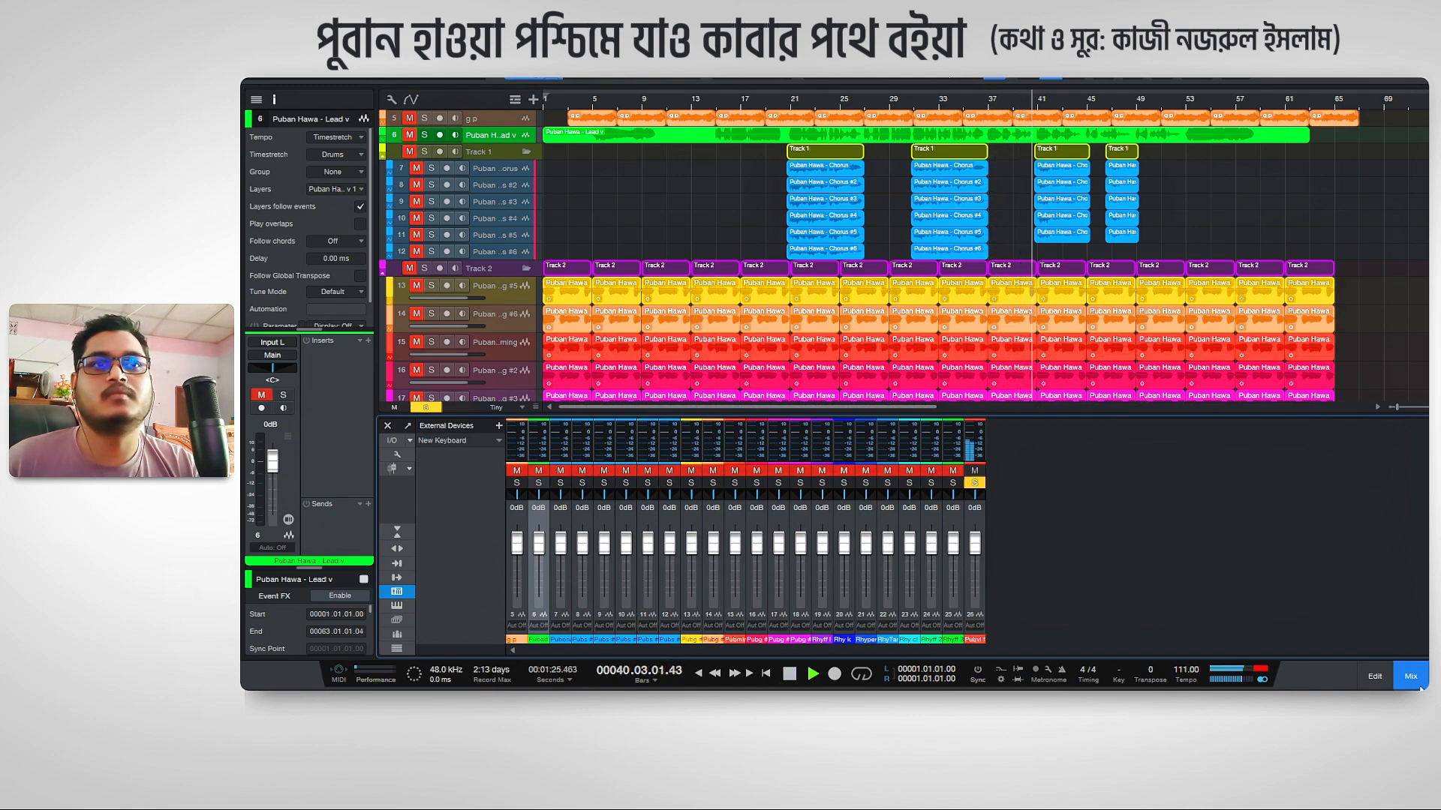
pyautogui.click(397, 648)
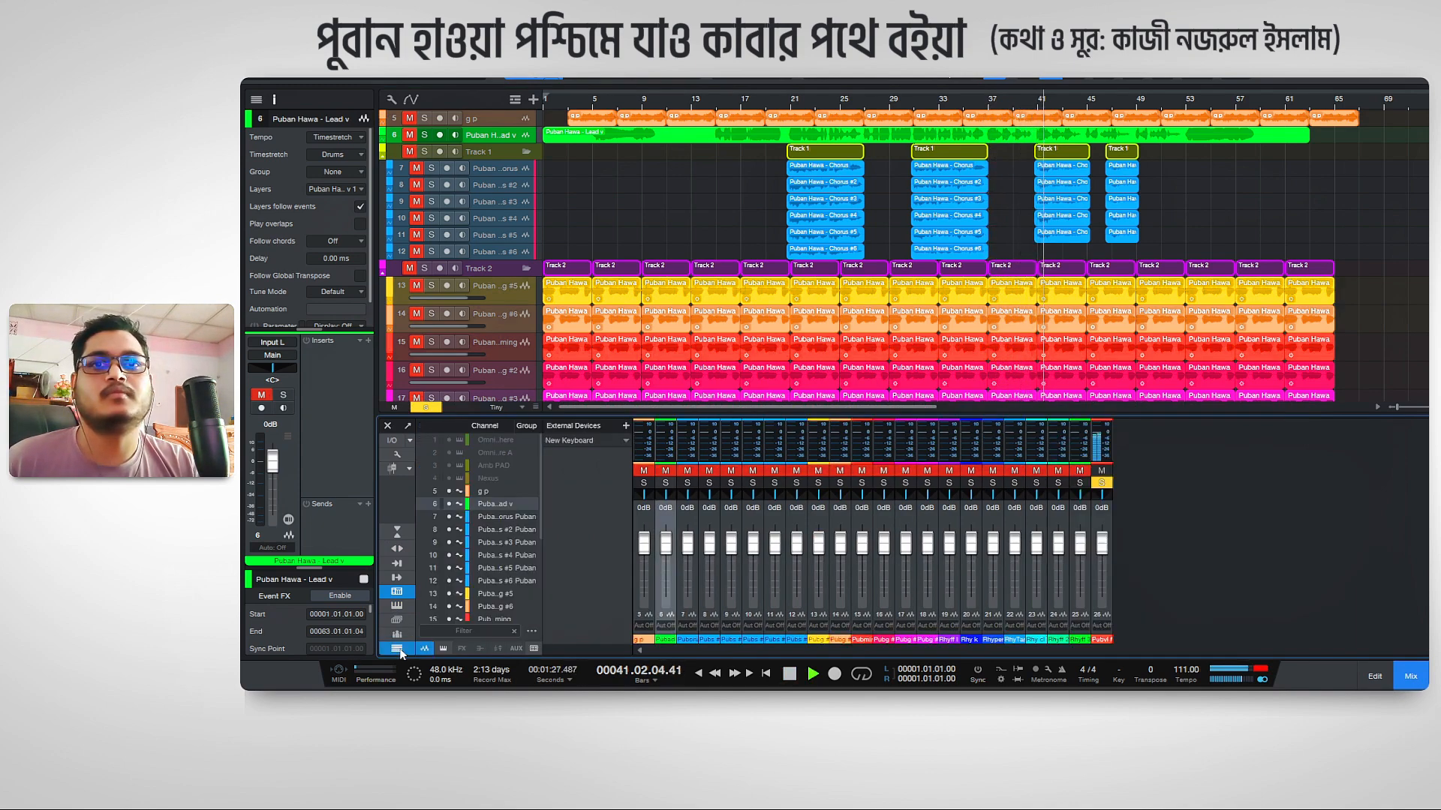
pyautogui.click(442, 648)
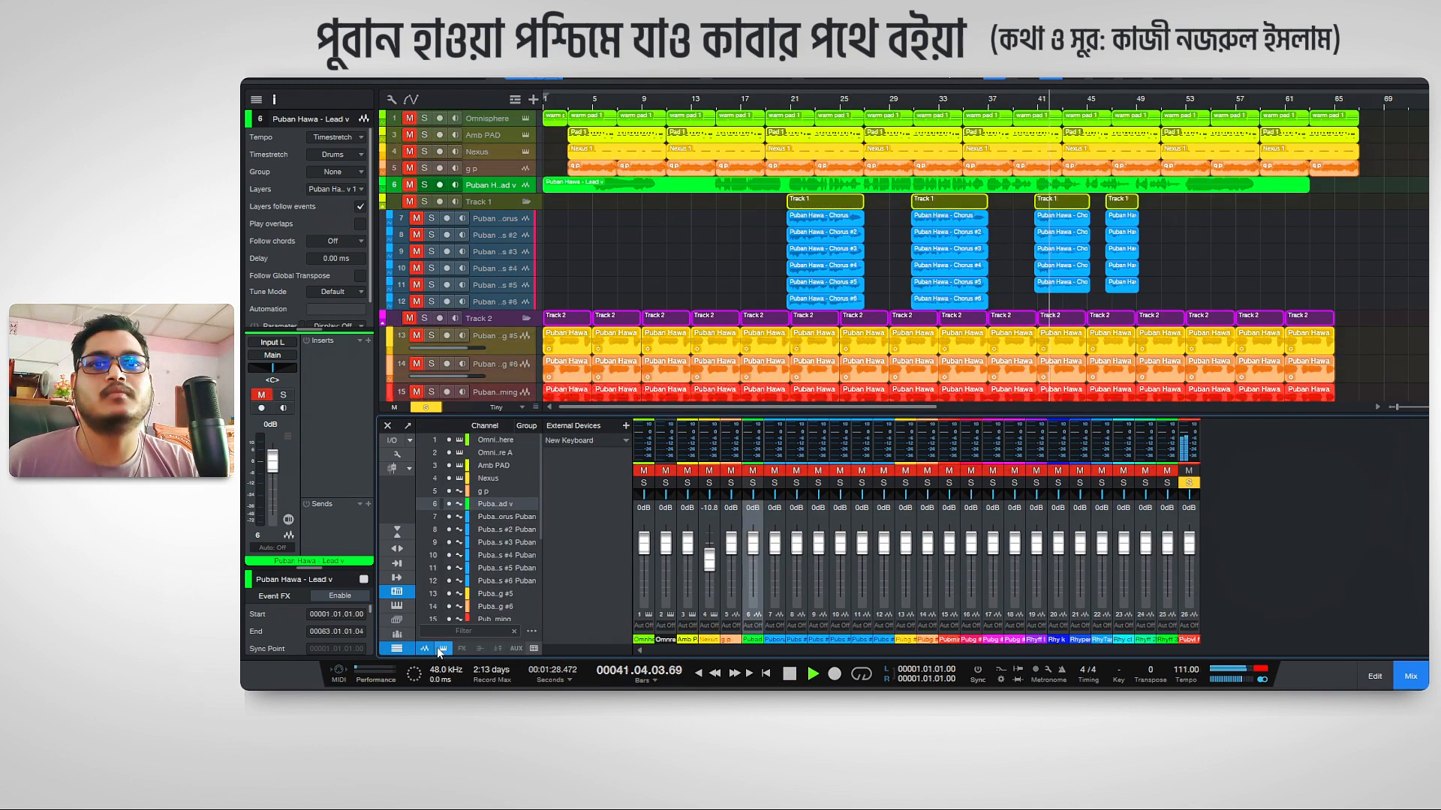
pyautogui.click(1413, 677)
pyautogui.scroll(-2, 1418, 384)
pyautogui.scroll(2, 1418, 385)
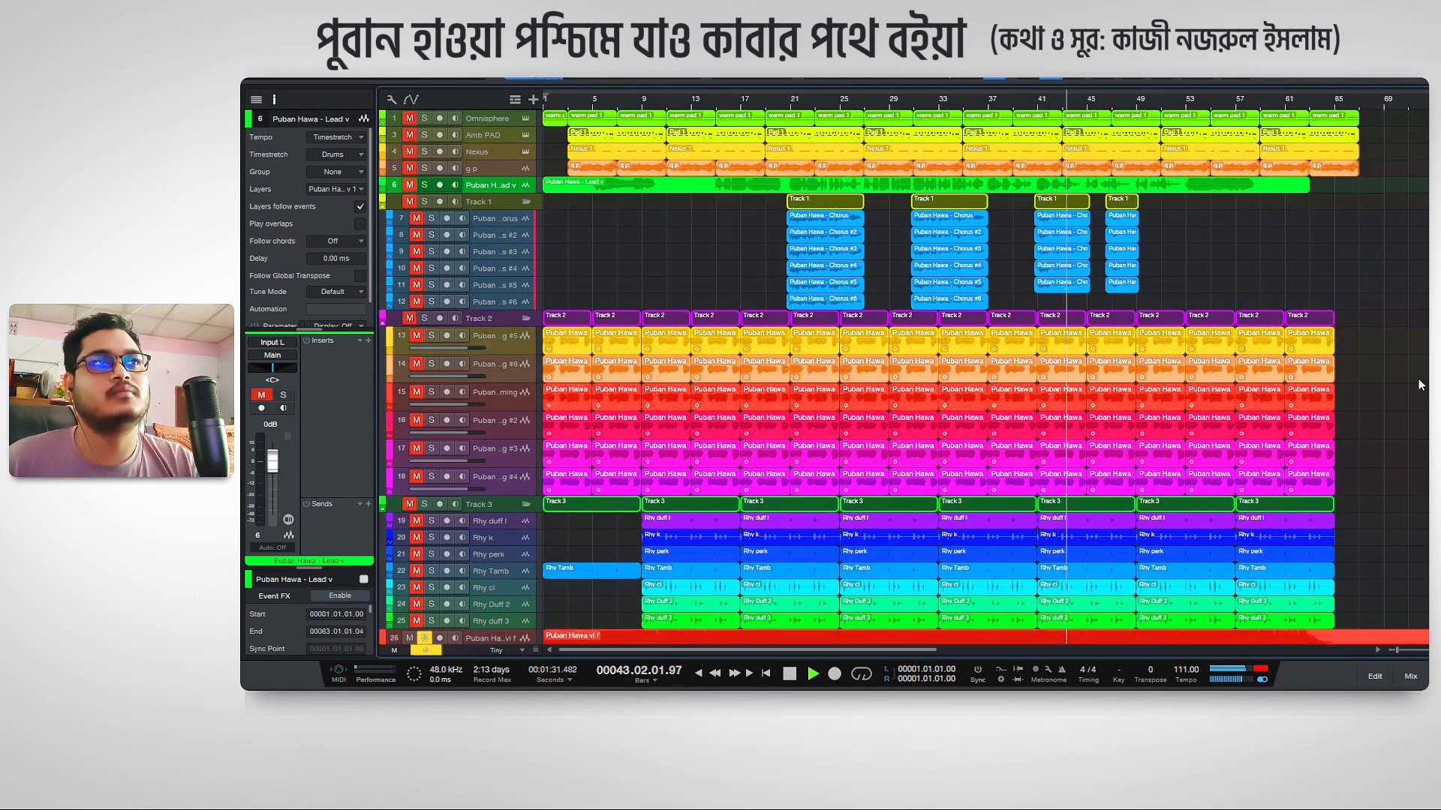
# Listen to the soloed full-song track from about bar 19 and again from about bar 14.
pyautogui.click(765, 104)
pyautogui.click(694, 96)
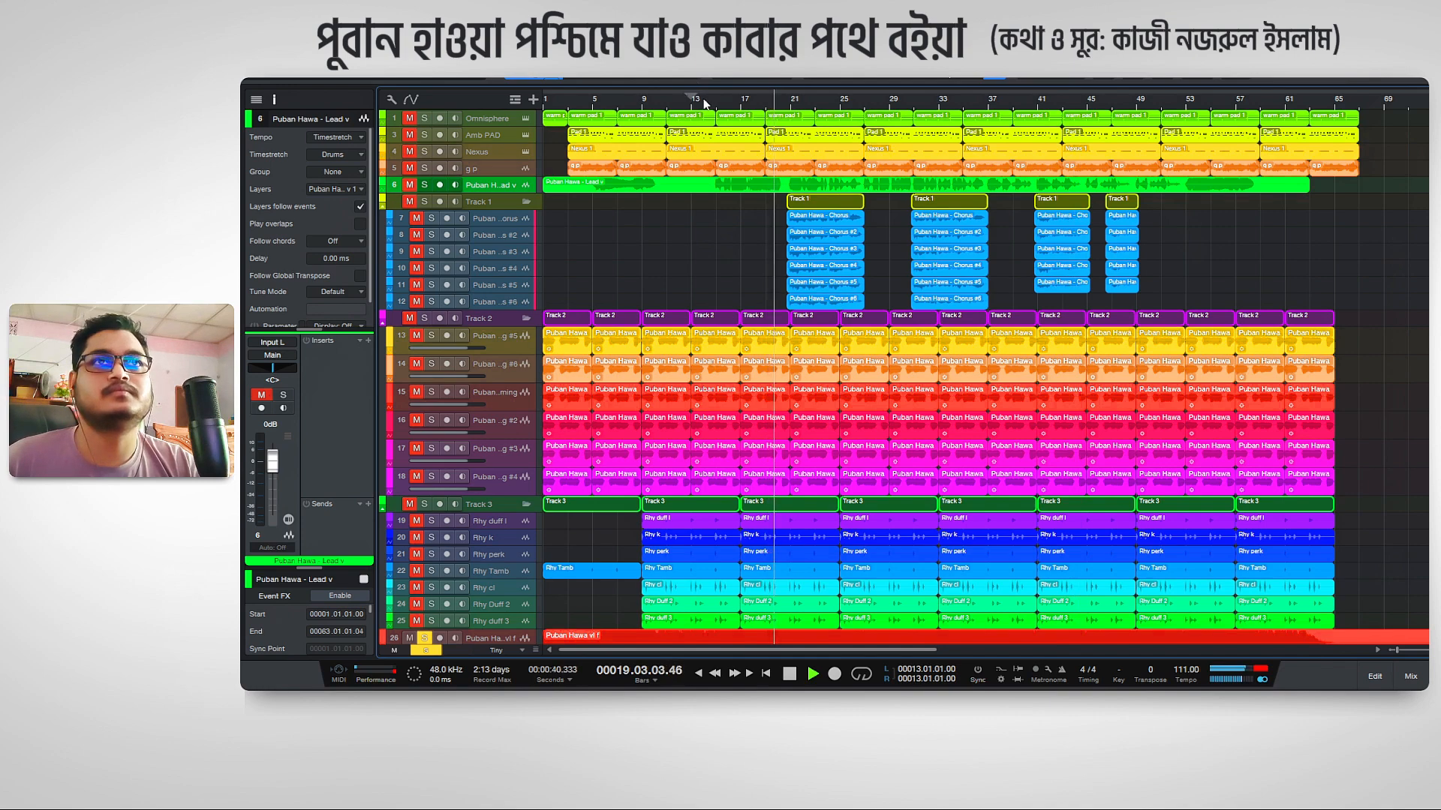
pyautogui.click(705, 103)
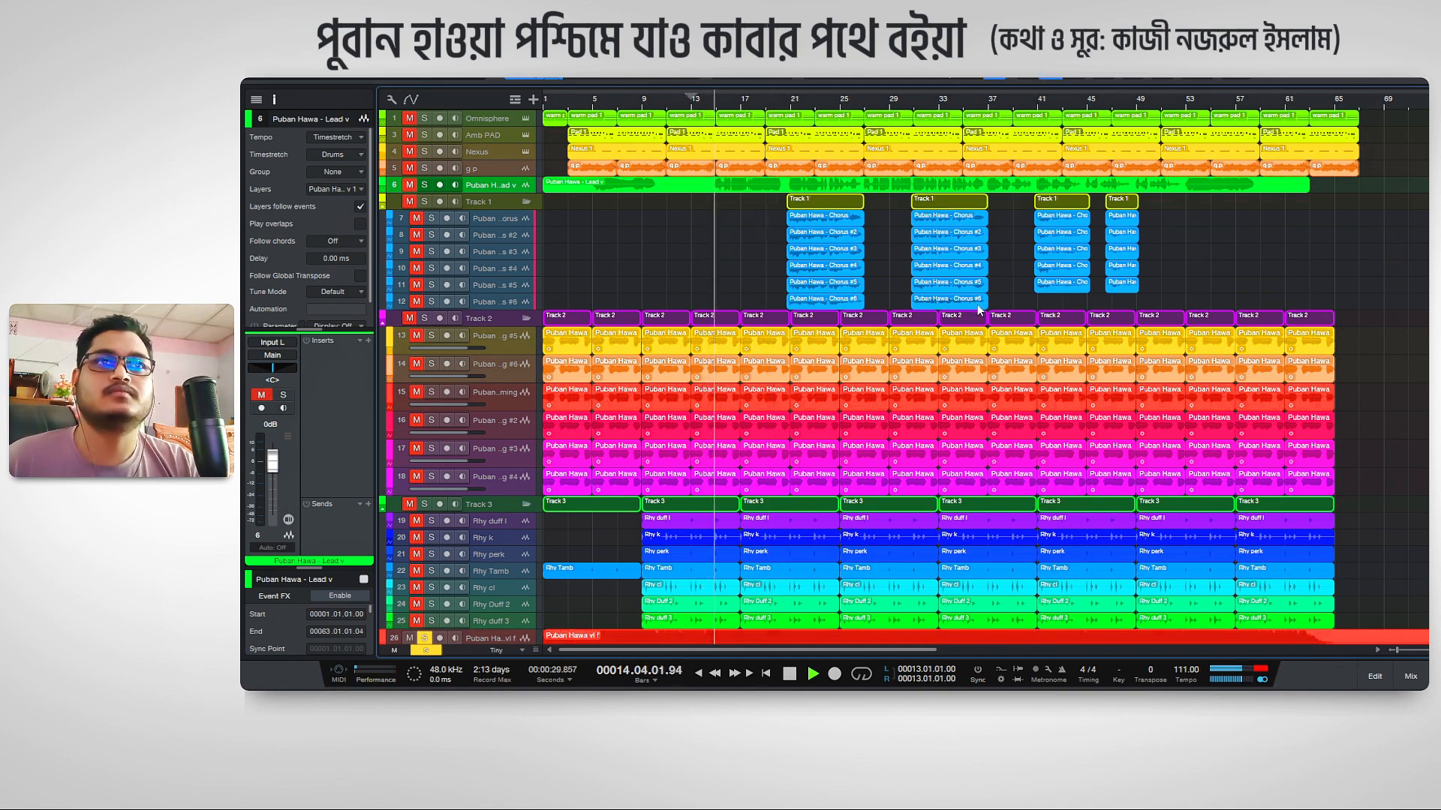